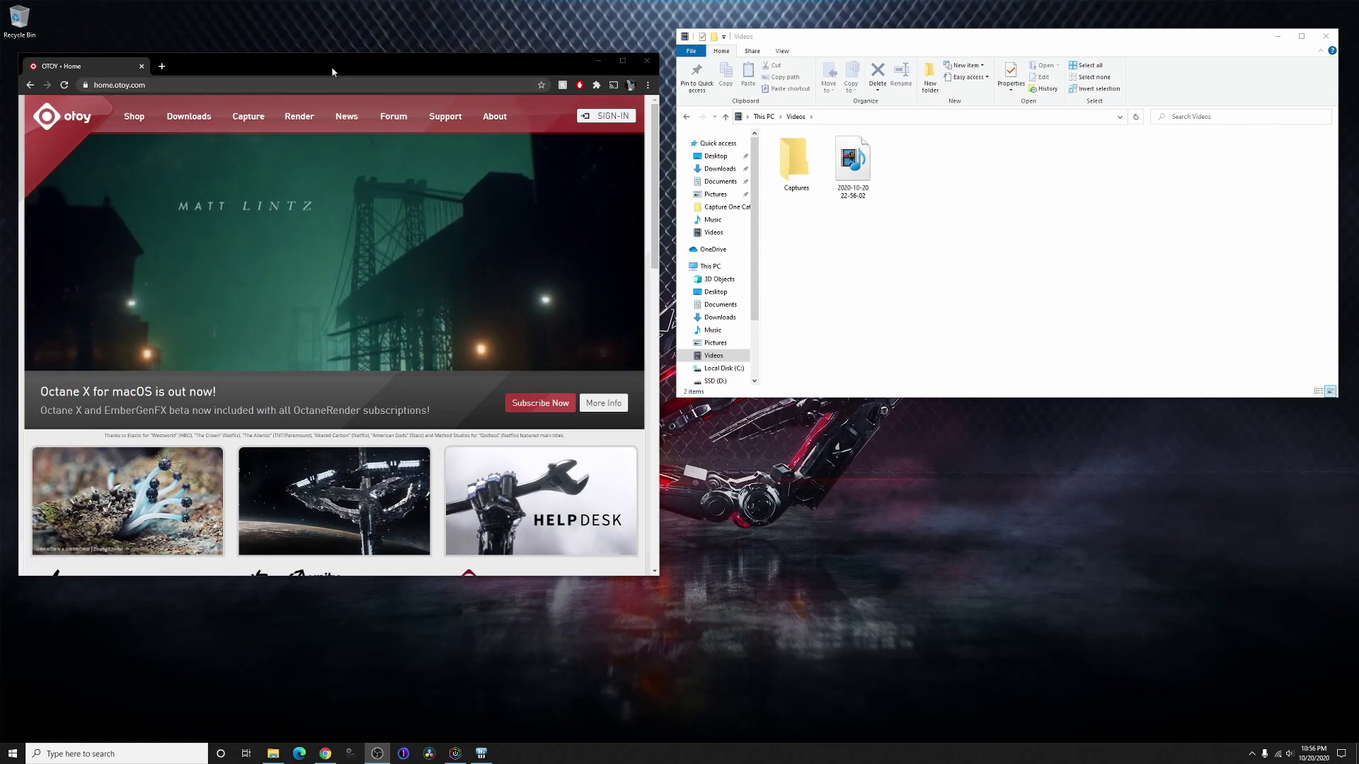
Bring the OTOY home page browser window to the front beside File Explorer.
{"action": "left_click", "coordinate": [333, 68]}
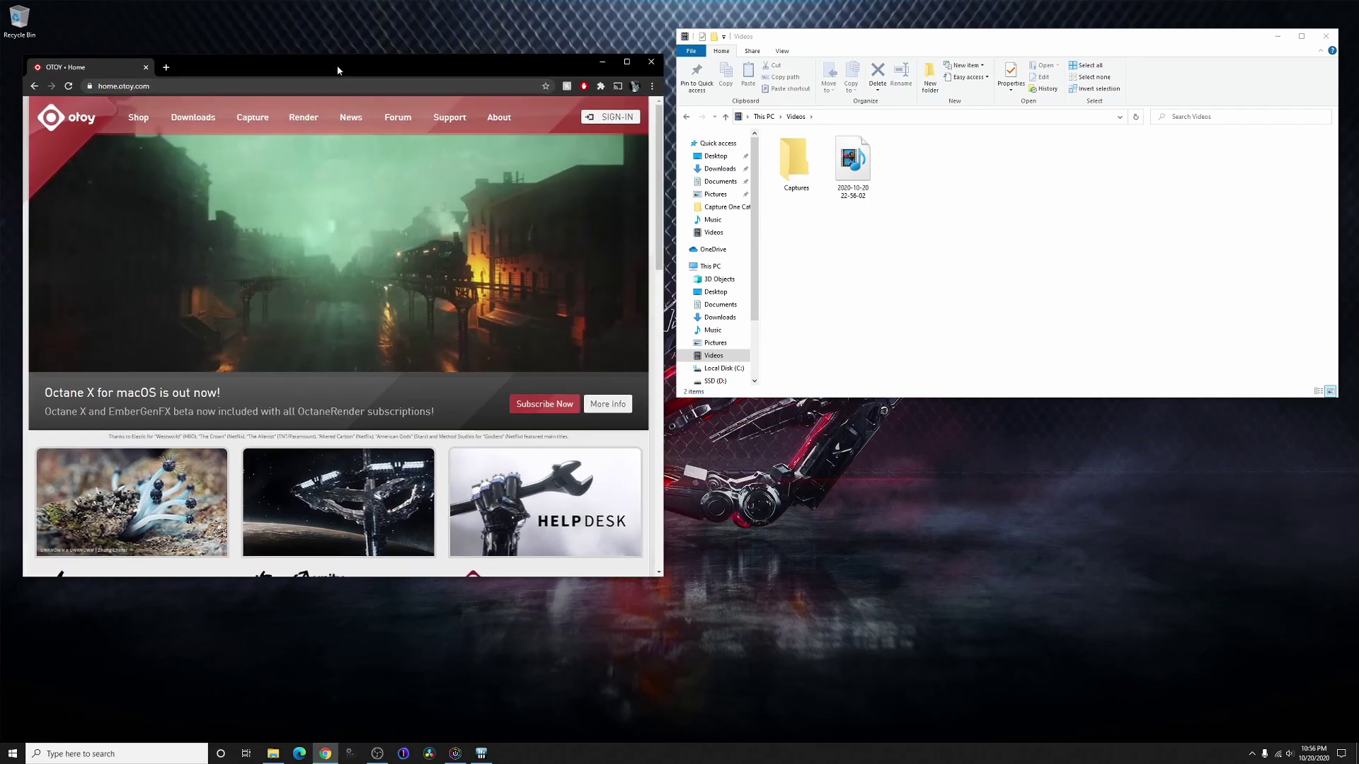
{"action": "left_click_drag", "start_coordinate": [334, 68], "coordinate": [338, 77]}
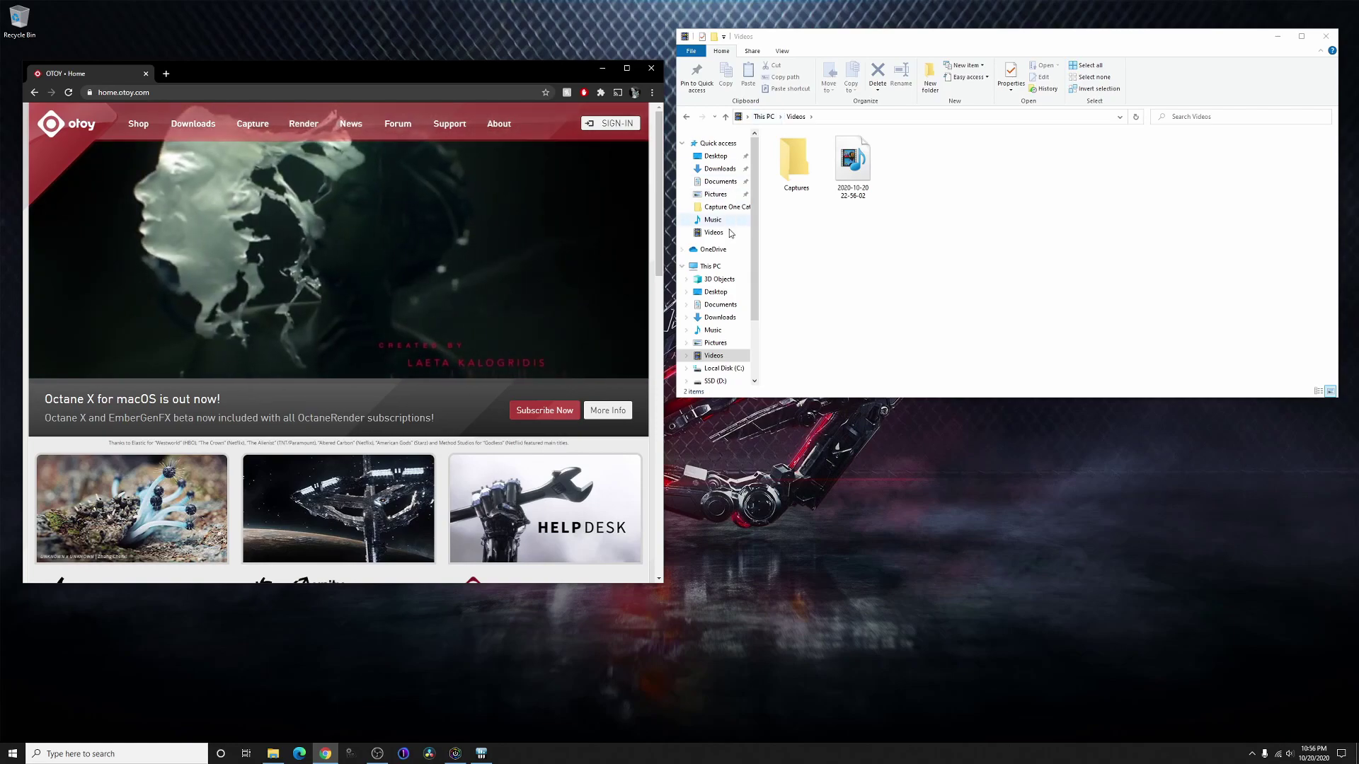
Check that D:\Programs\Free Octane Blender is empty, then return to the Programs folder.
{"action": "left_click", "coordinate": [715, 381]}
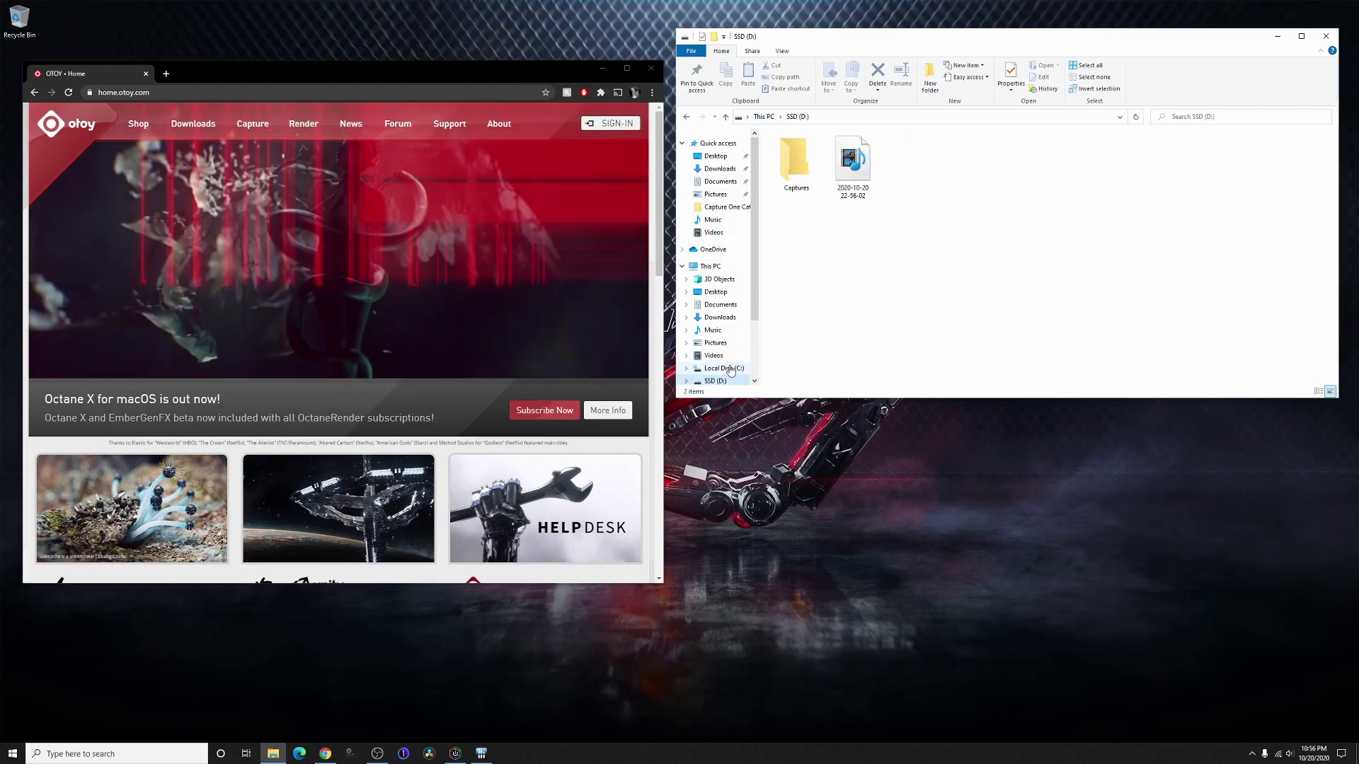
{"action": "double_click", "coordinate": [794, 150]}
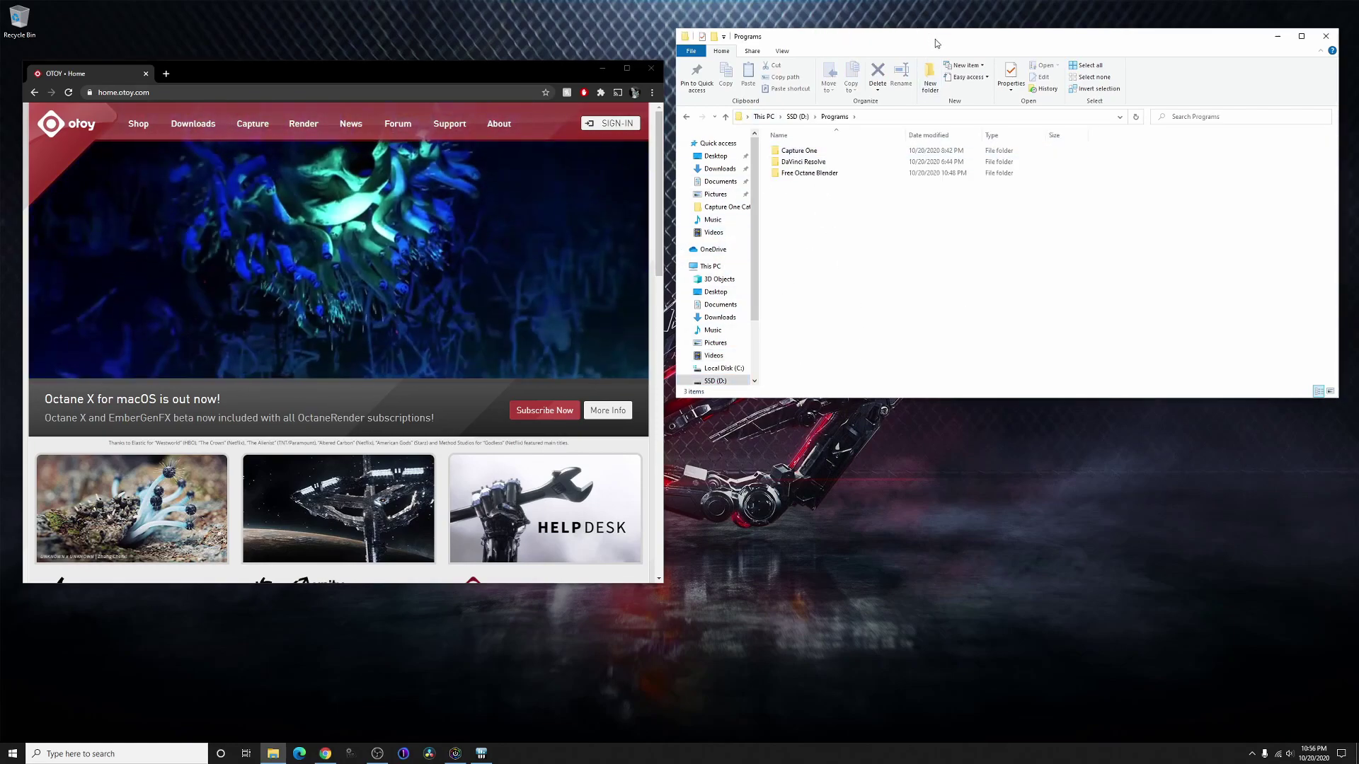
{"action": "left_click_drag", "start_coordinate": [937, 39], "coordinate": [950, 51]}
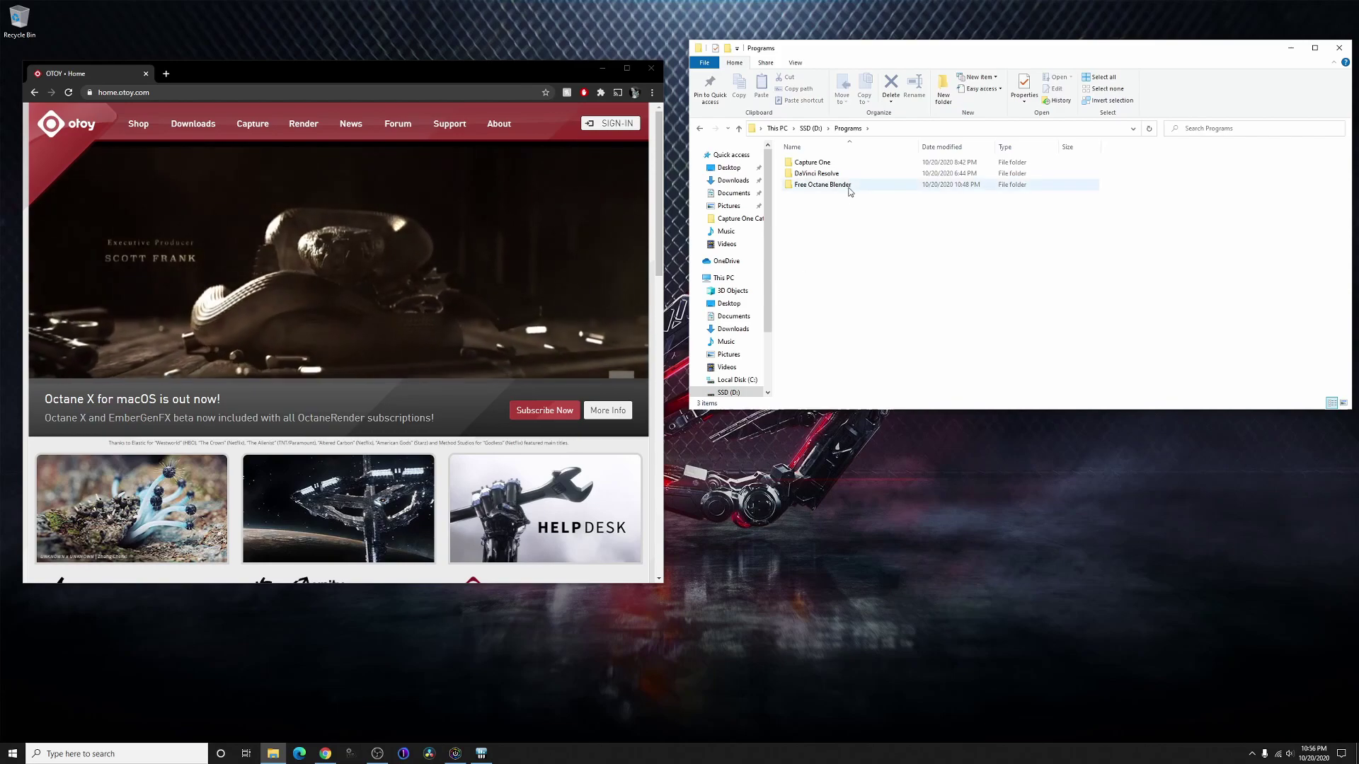
{"action": "double_click", "coordinate": [842, 185]}
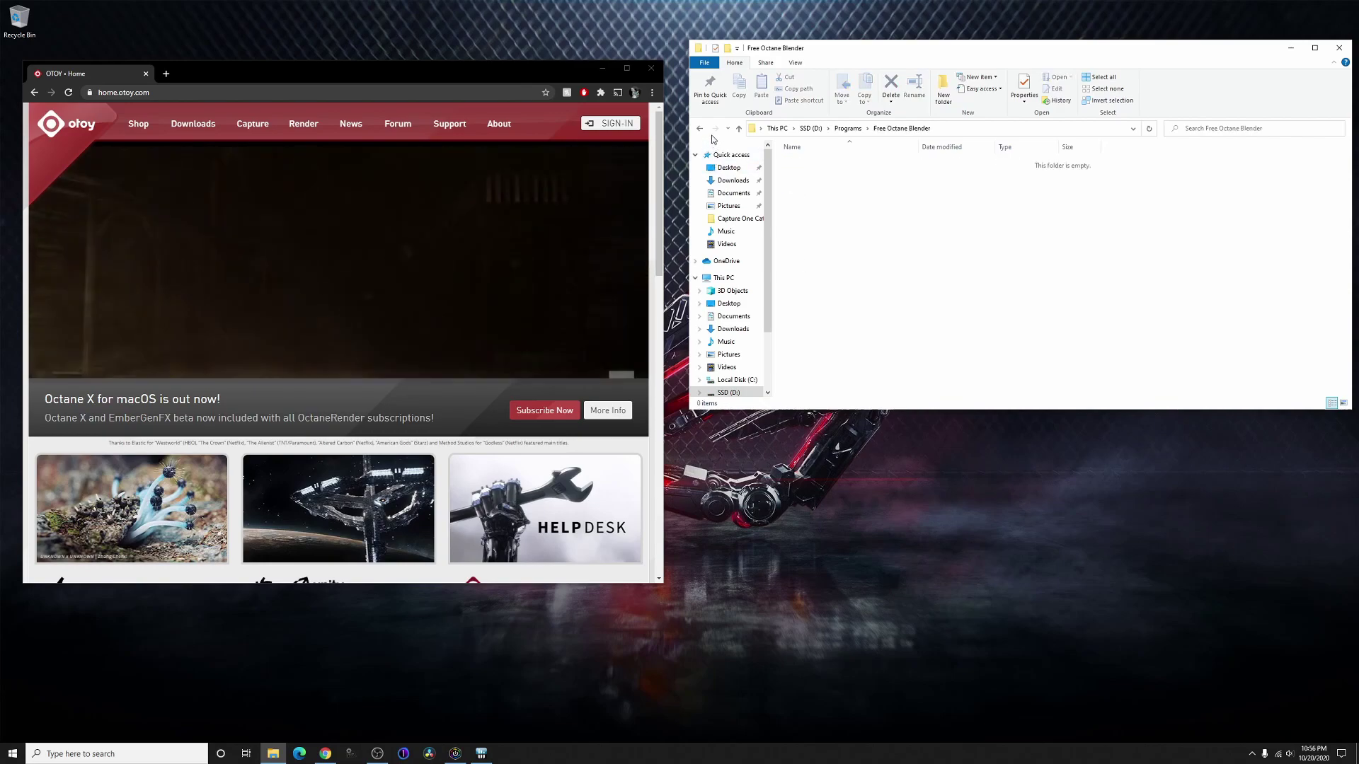
{"action": "key", "text": "alt+Left"}
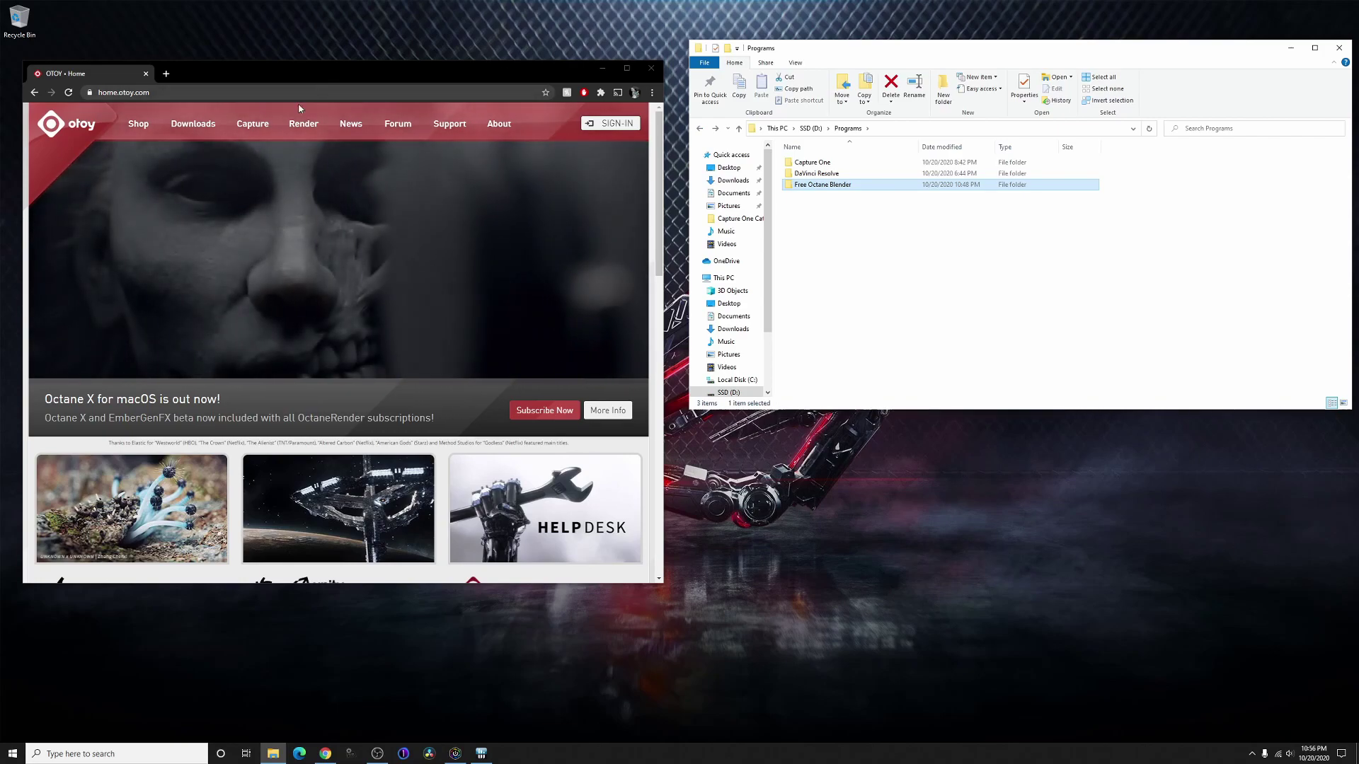
{"action": "left_click", "coordinate": [101, 93]}
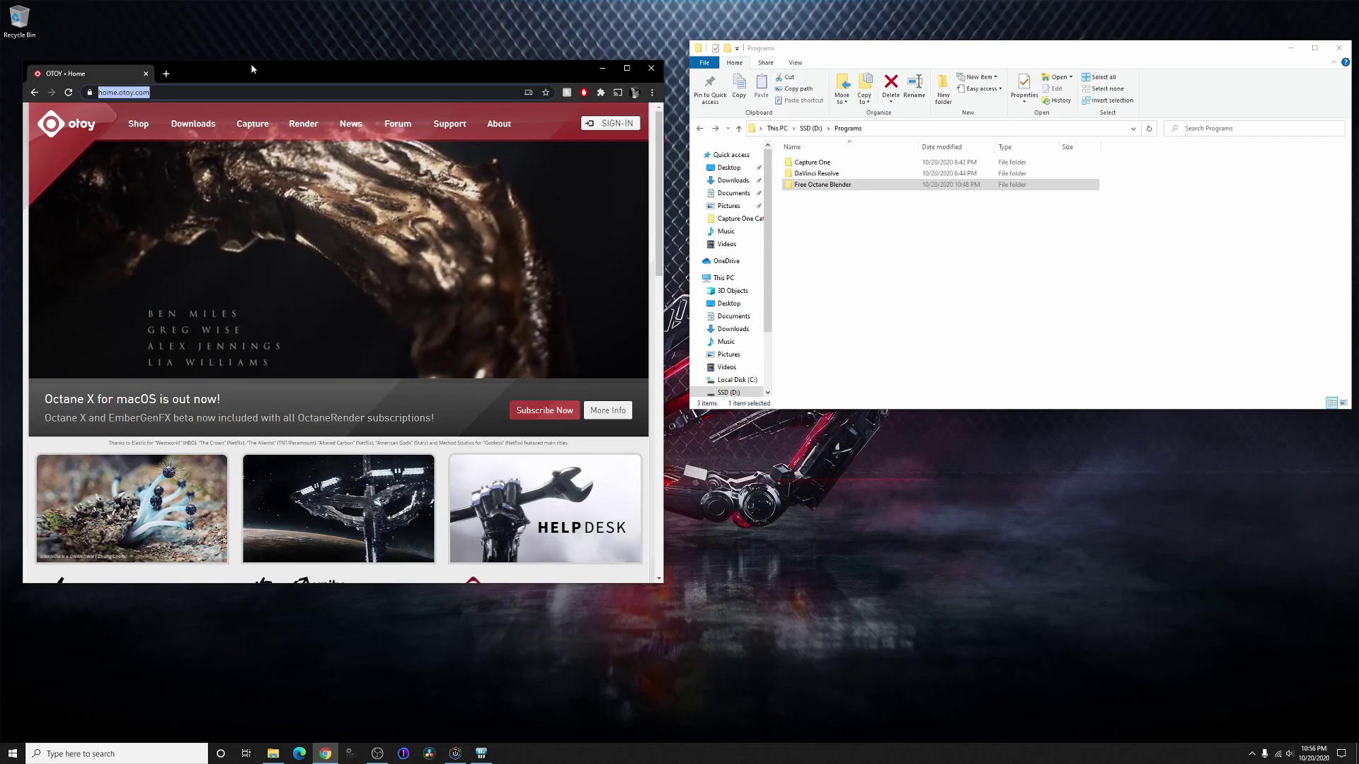
Maximize the browser and sign in to the OTOY account with the account credentials.
{"action": "mouse_move", "coordinate": [251, 69]}
{"action": "left_mouse_down"}
{"action": "mouse_move", "coordinate": [467, 4]}
{"action": "mouse_move", "coordinate": [550, 1]}
{"action": "left_mouse_up"}
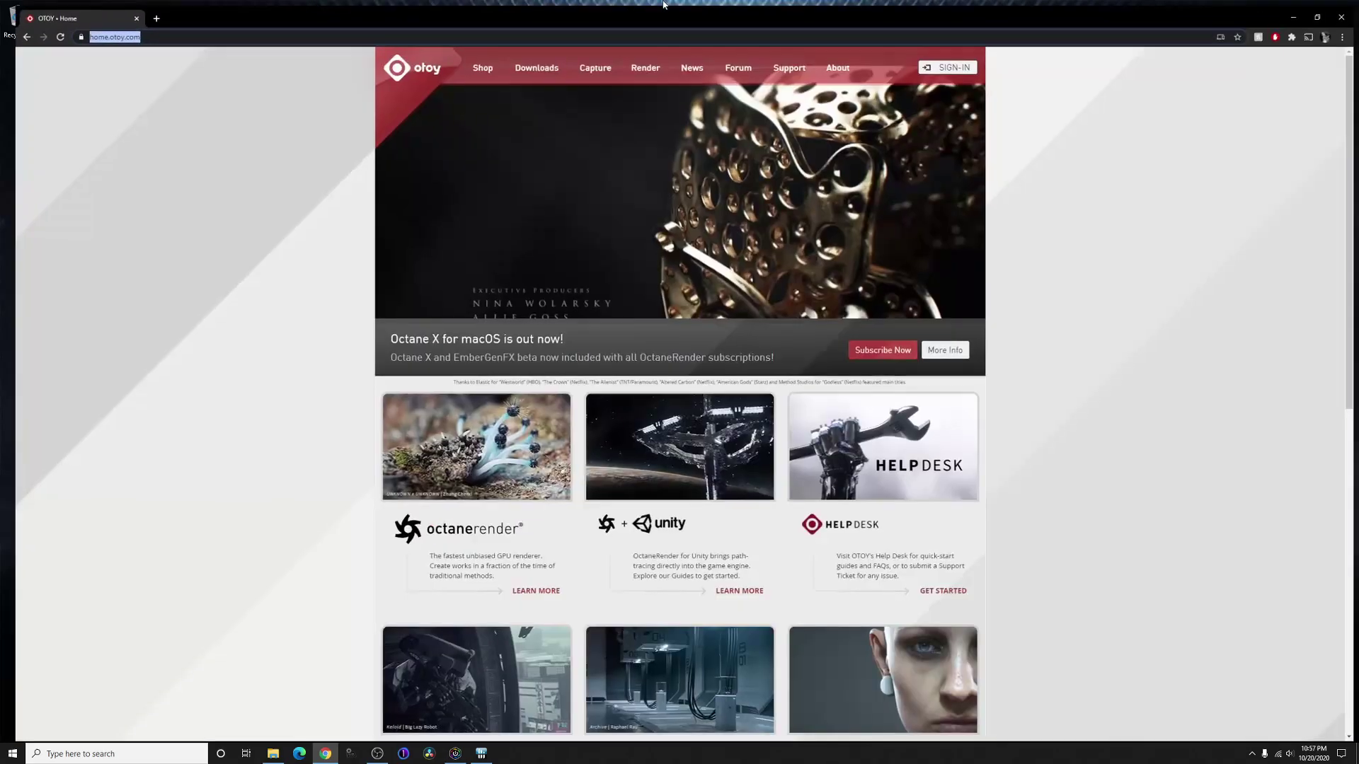
{"action": "left_click", "coordinate": [947, 63]}
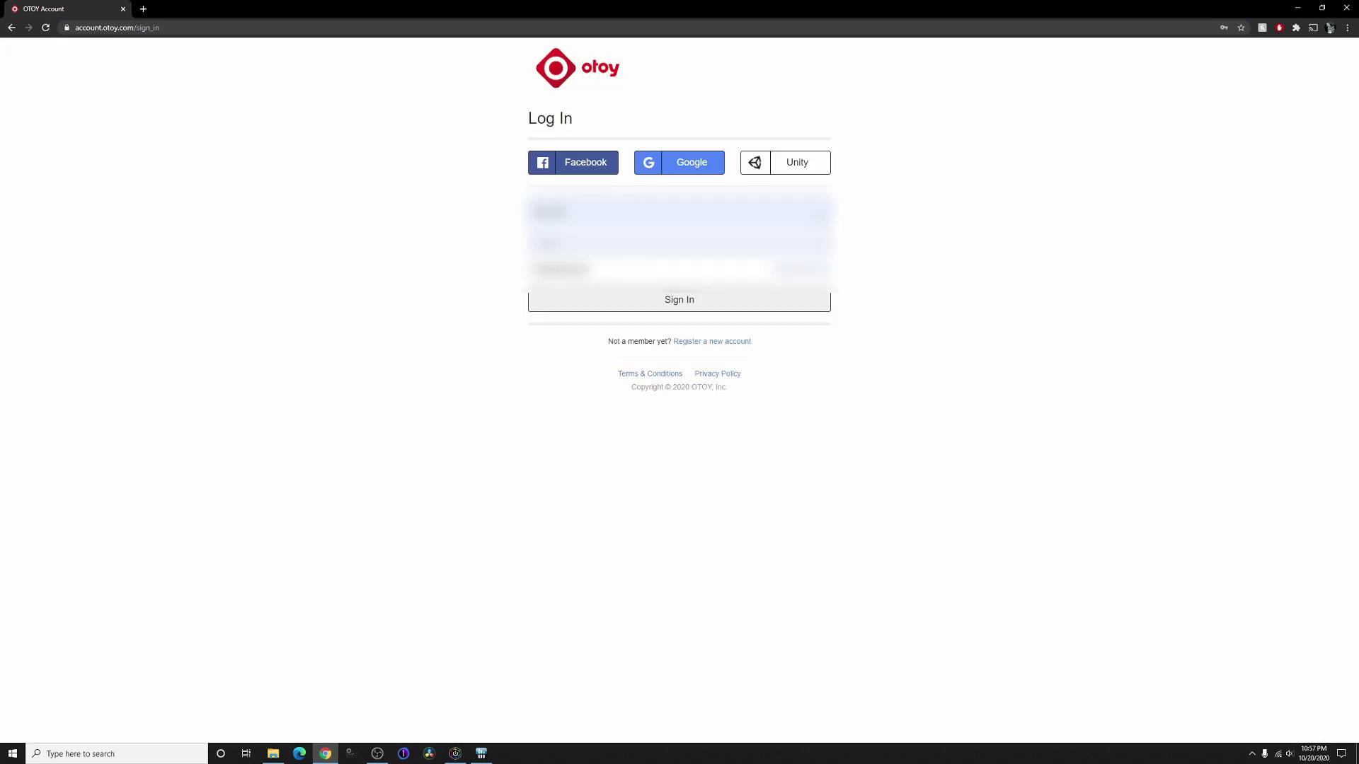
{"action": "left_click_drag", "start_coordinate": [661, 352], "coordinate": [622, 350]}
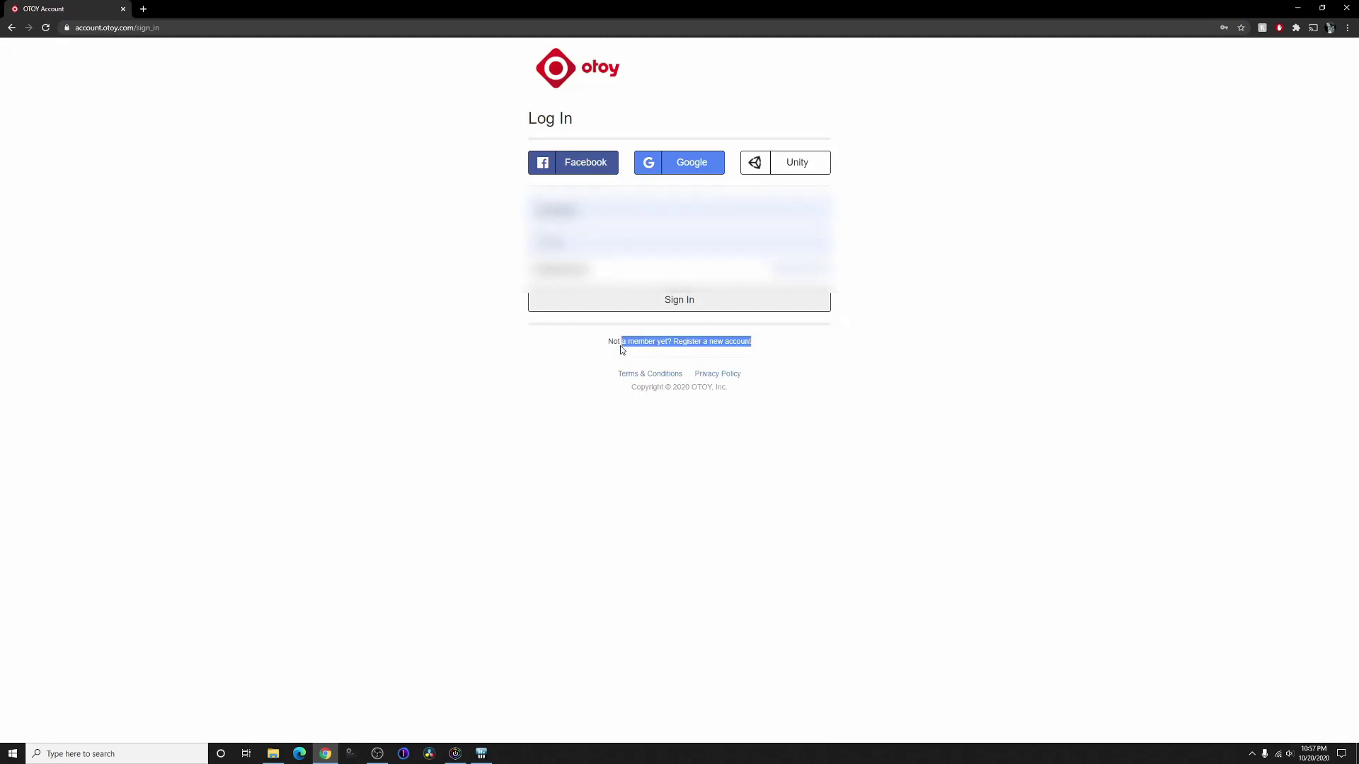
{"action": "left_click", "coordinate": [615, 338]}
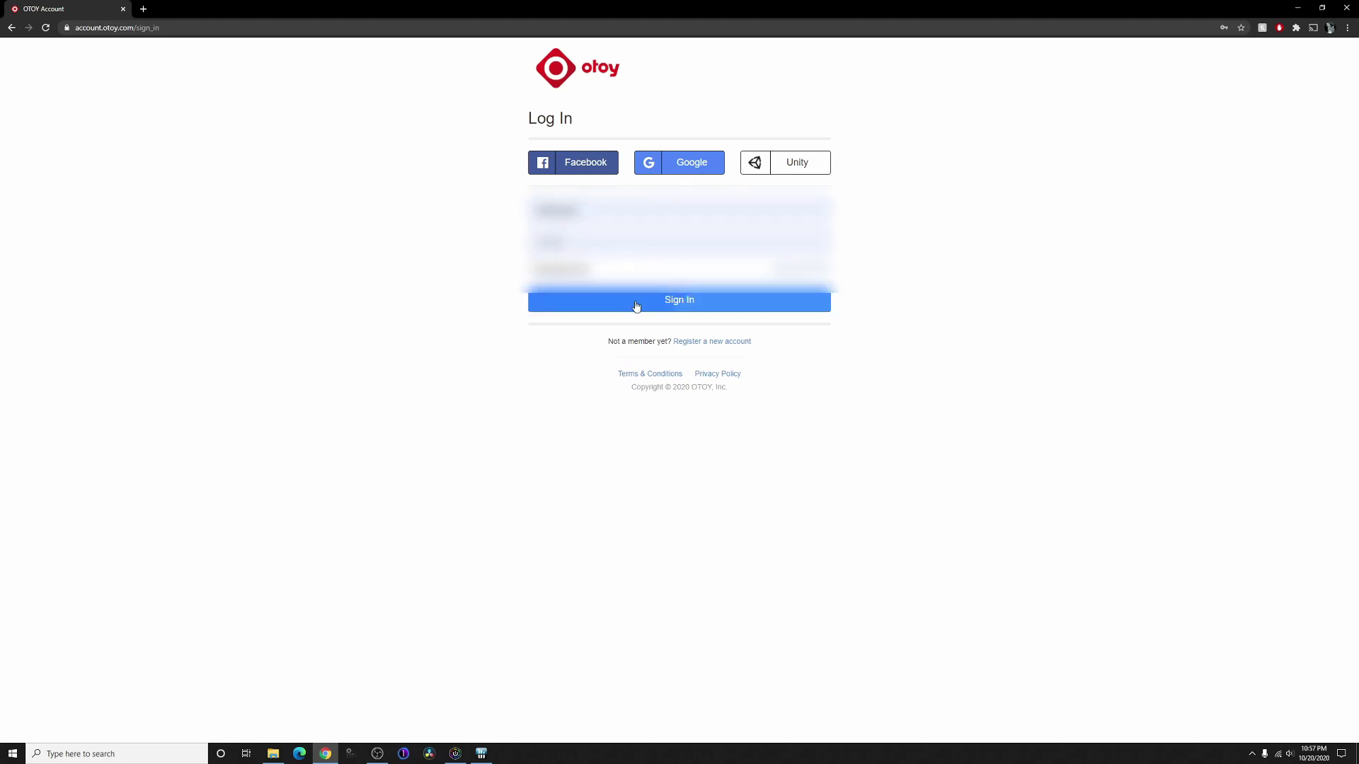
{"action": "left_click", "coordinate": [680, 302]}
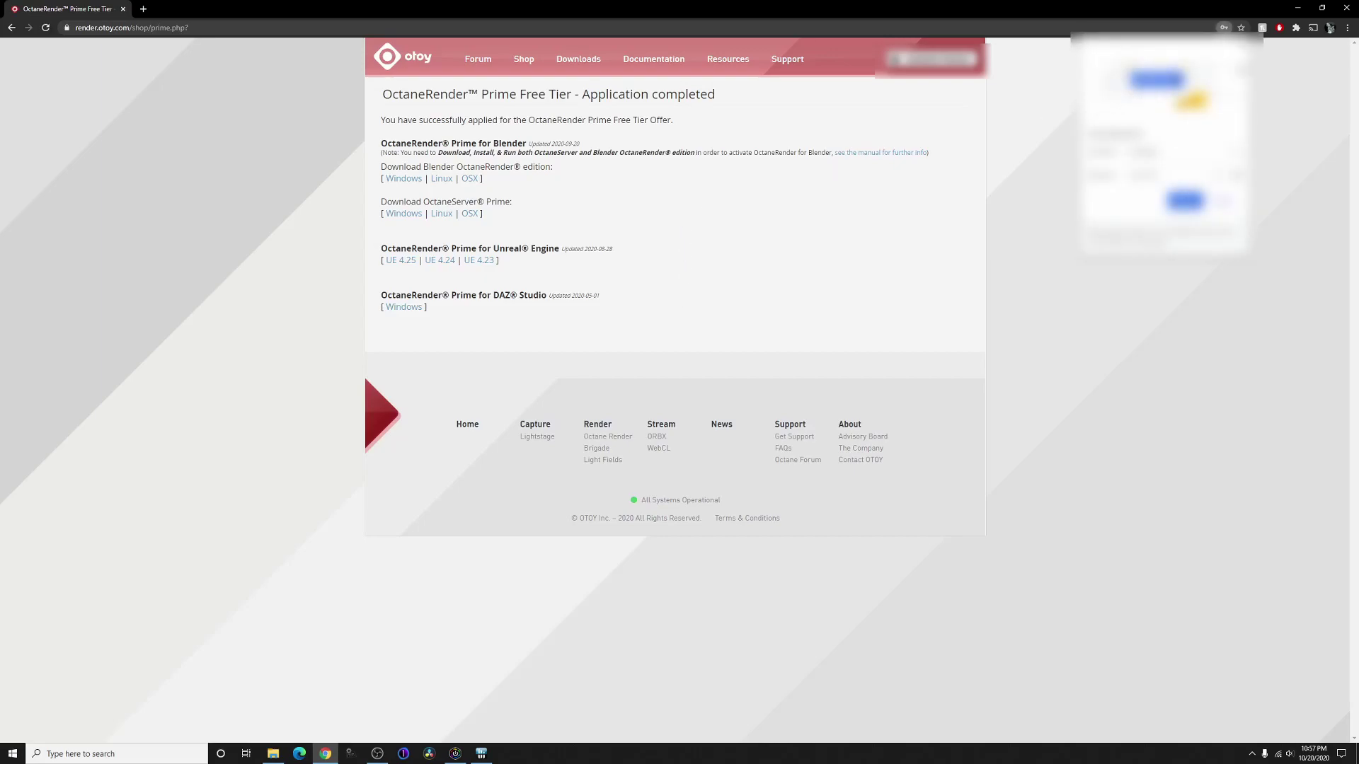
Reach the Prime Free Tier download page via My Account, Shop, Try and Try Now.
{"action": "left_click", "coordinate": [750, 192]}
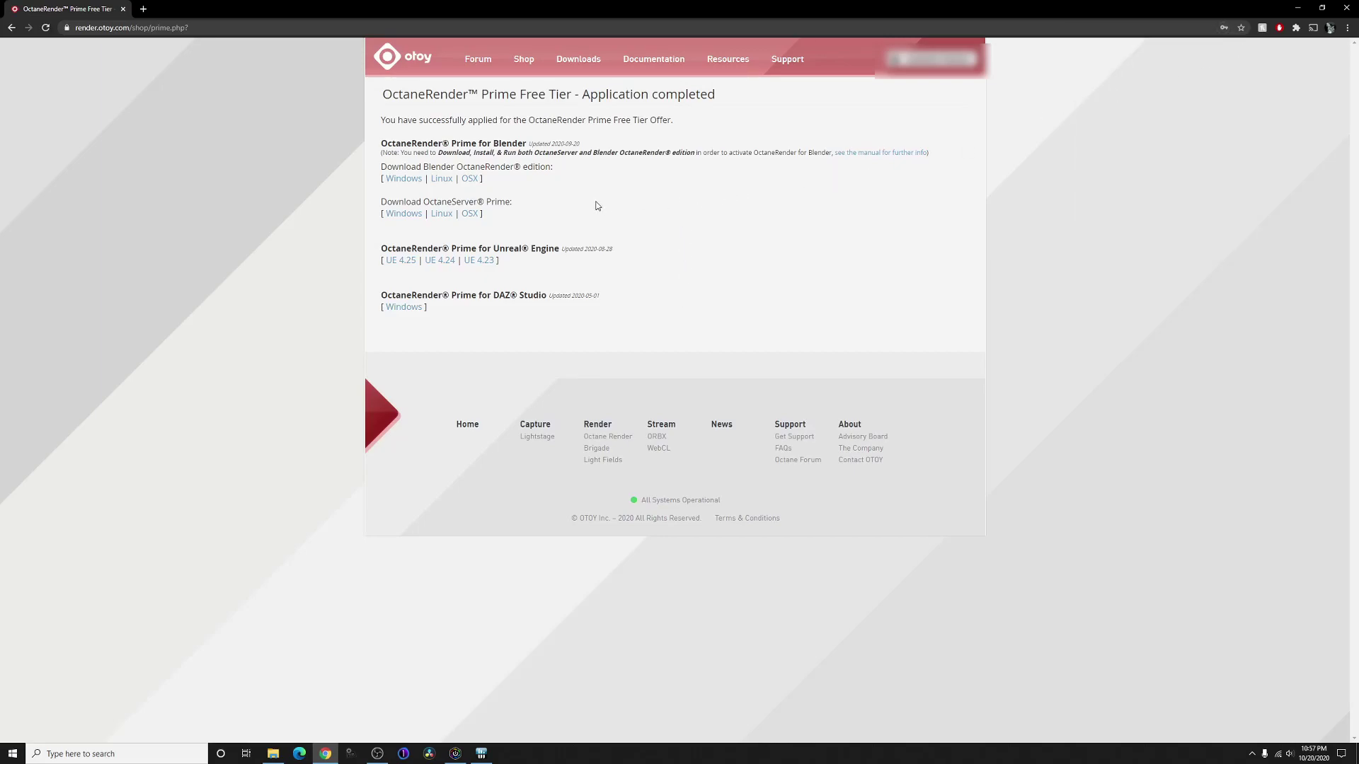
{"action": "left_click", "coordinate": [933, 59]}
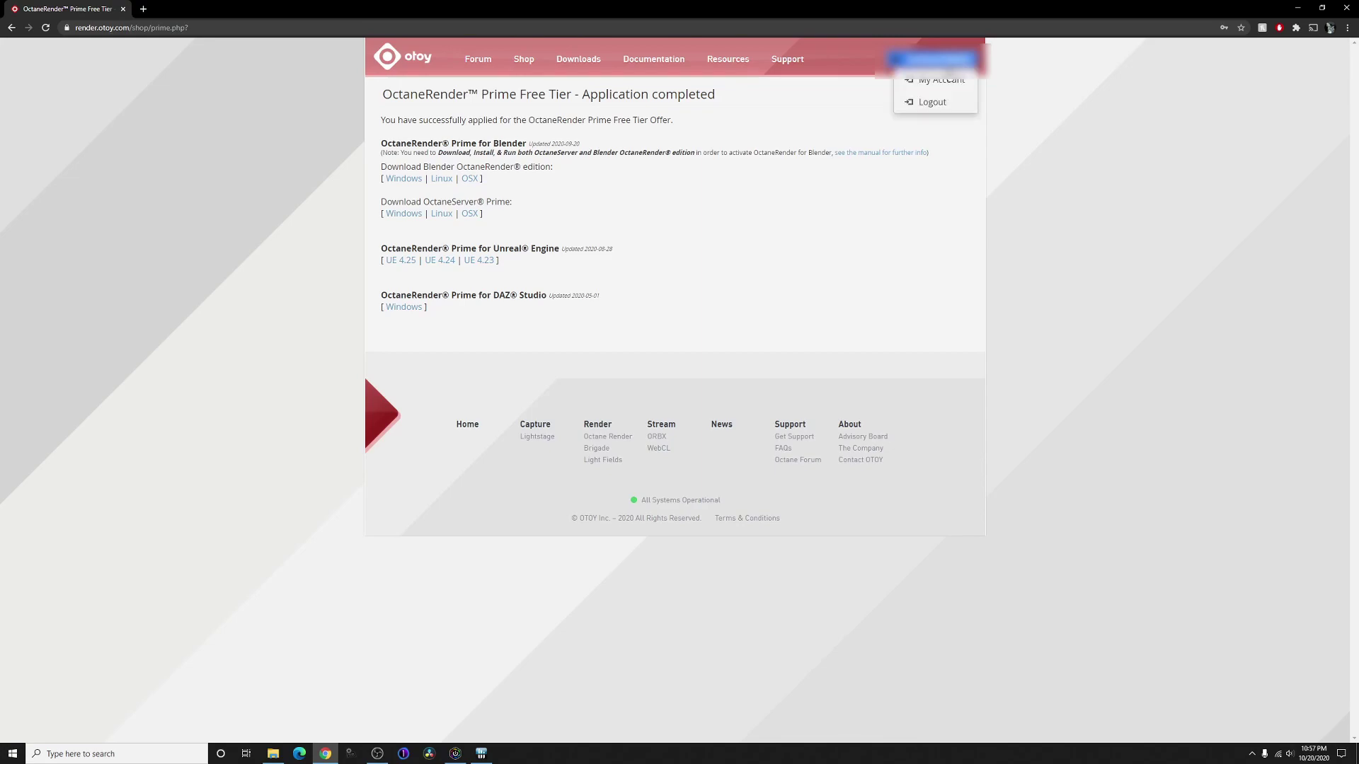
{"action": "left_click", "coordinate": [942, 83]}
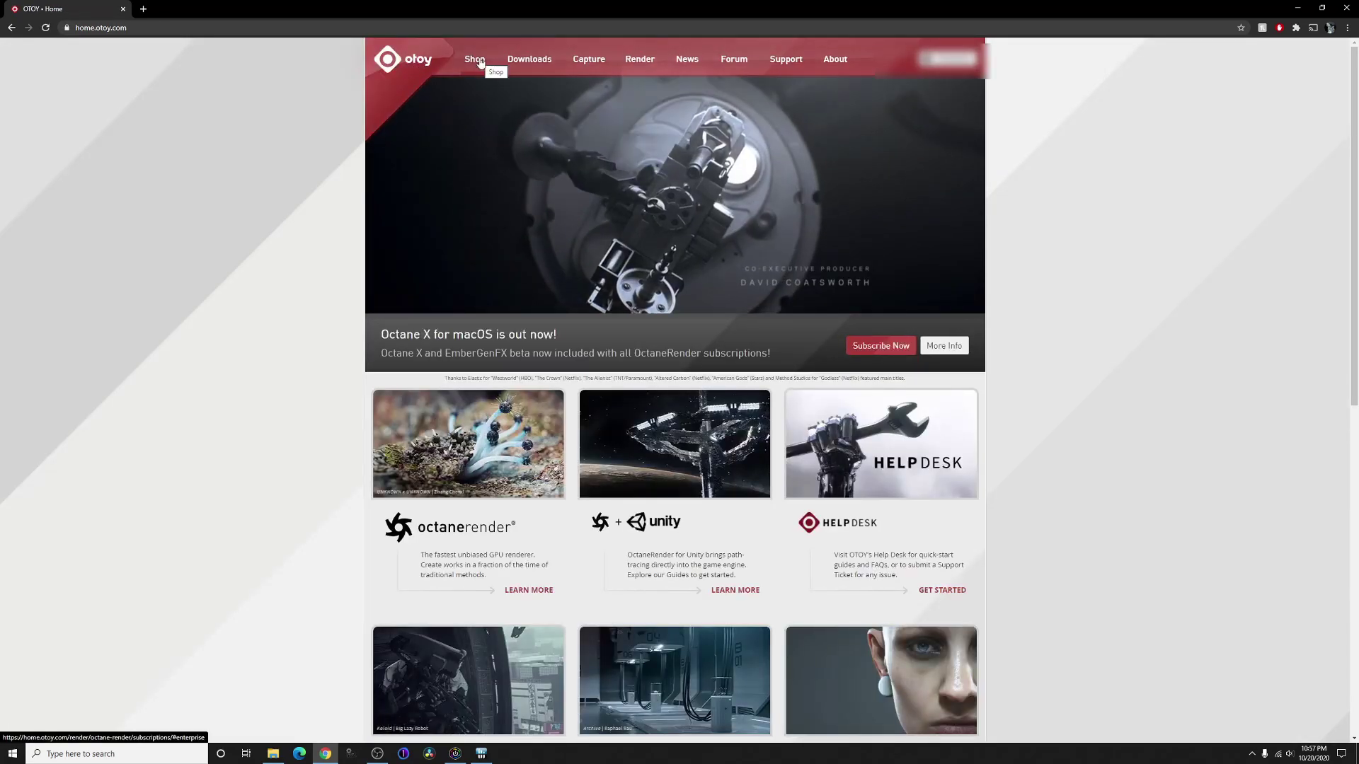
{"action": "left_click", "coordinate": [477, 60]}
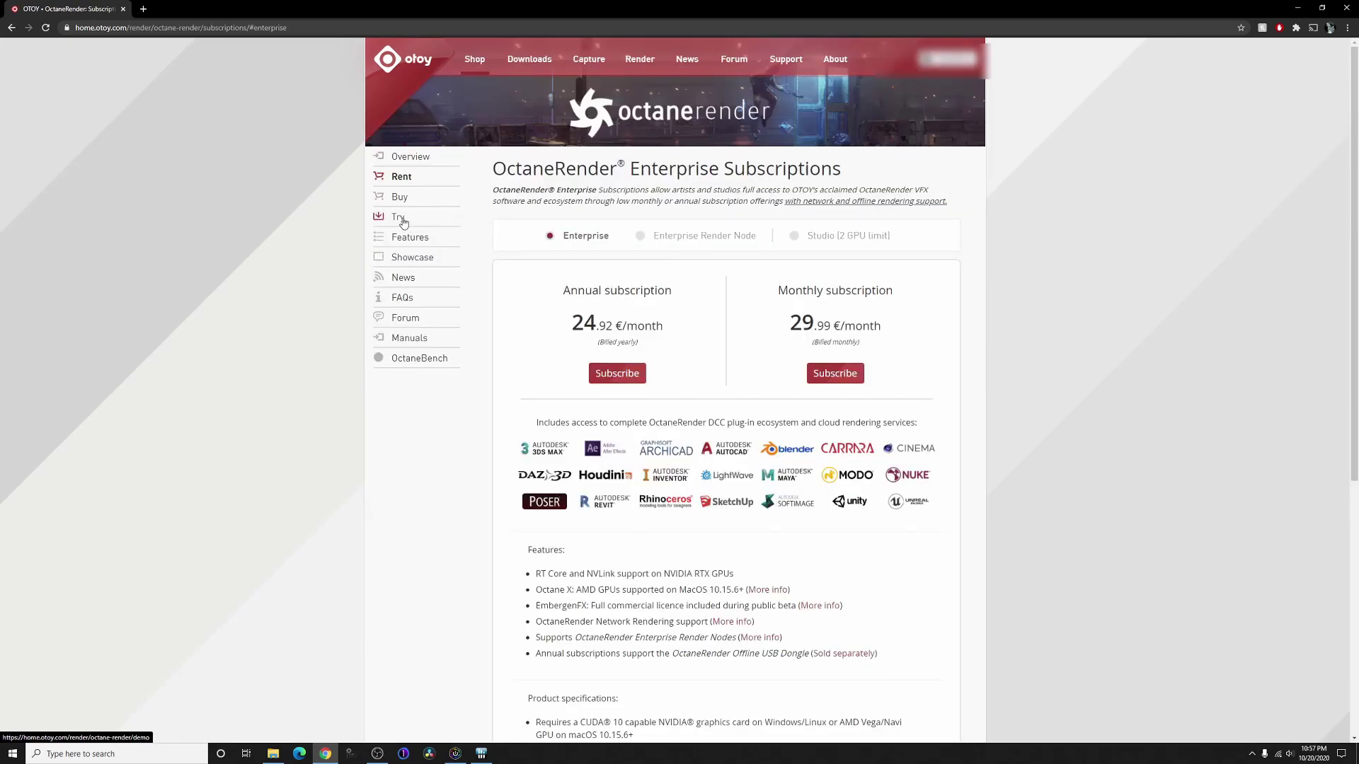
{"action": "left_click", "coordinate": [403, 221]}
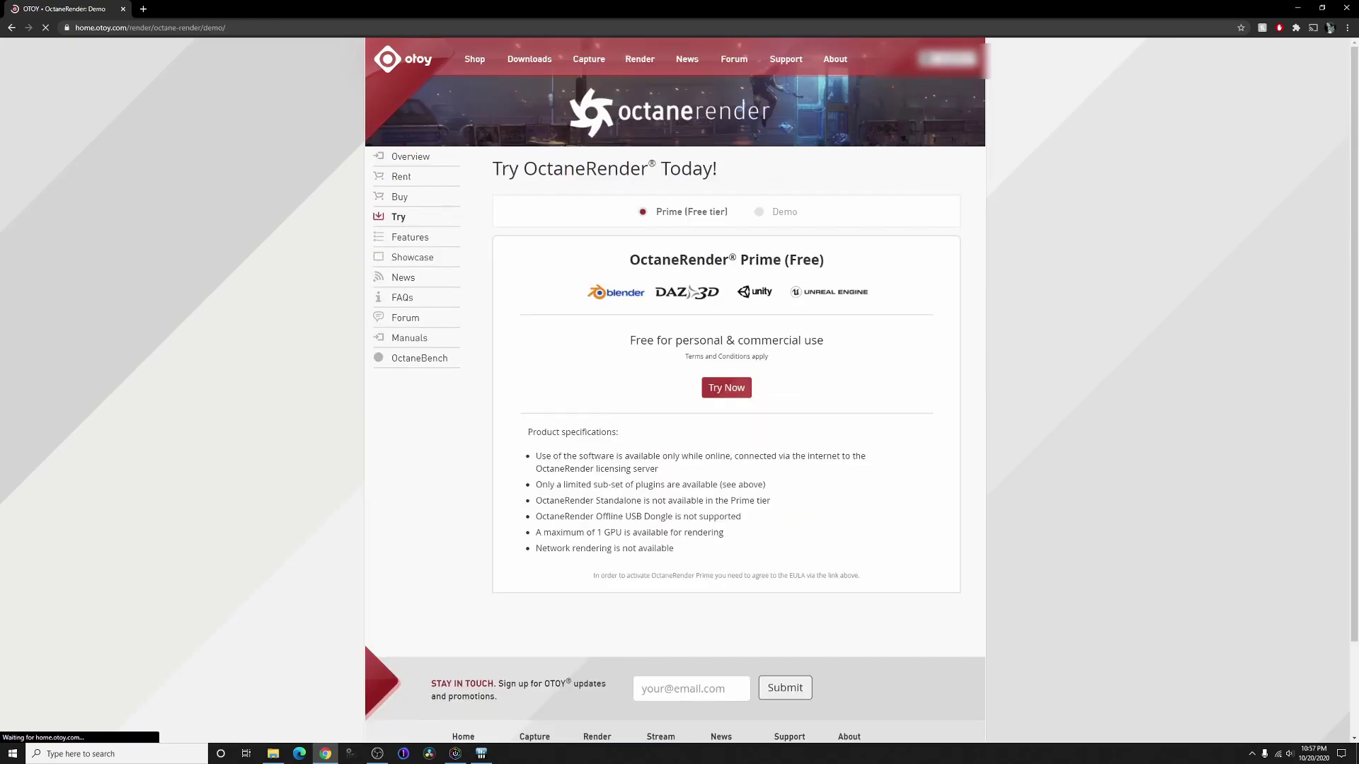
{"action": "left_click", "coordinate": [737, 391]}
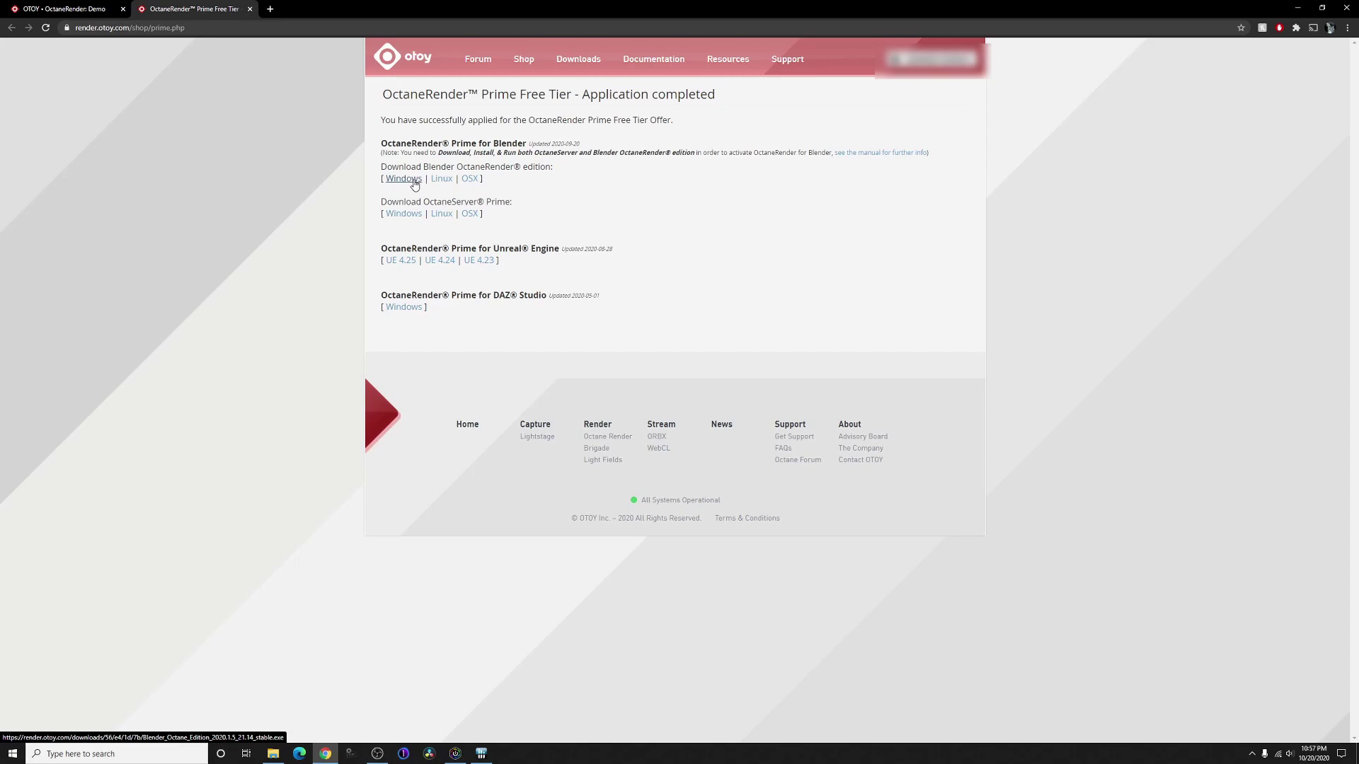
Save the Windows installers for Blender OctaneRender edition and OctaneServer Prime to the desktop.
{"action": "left_click", "coordinate": [414, 182]}
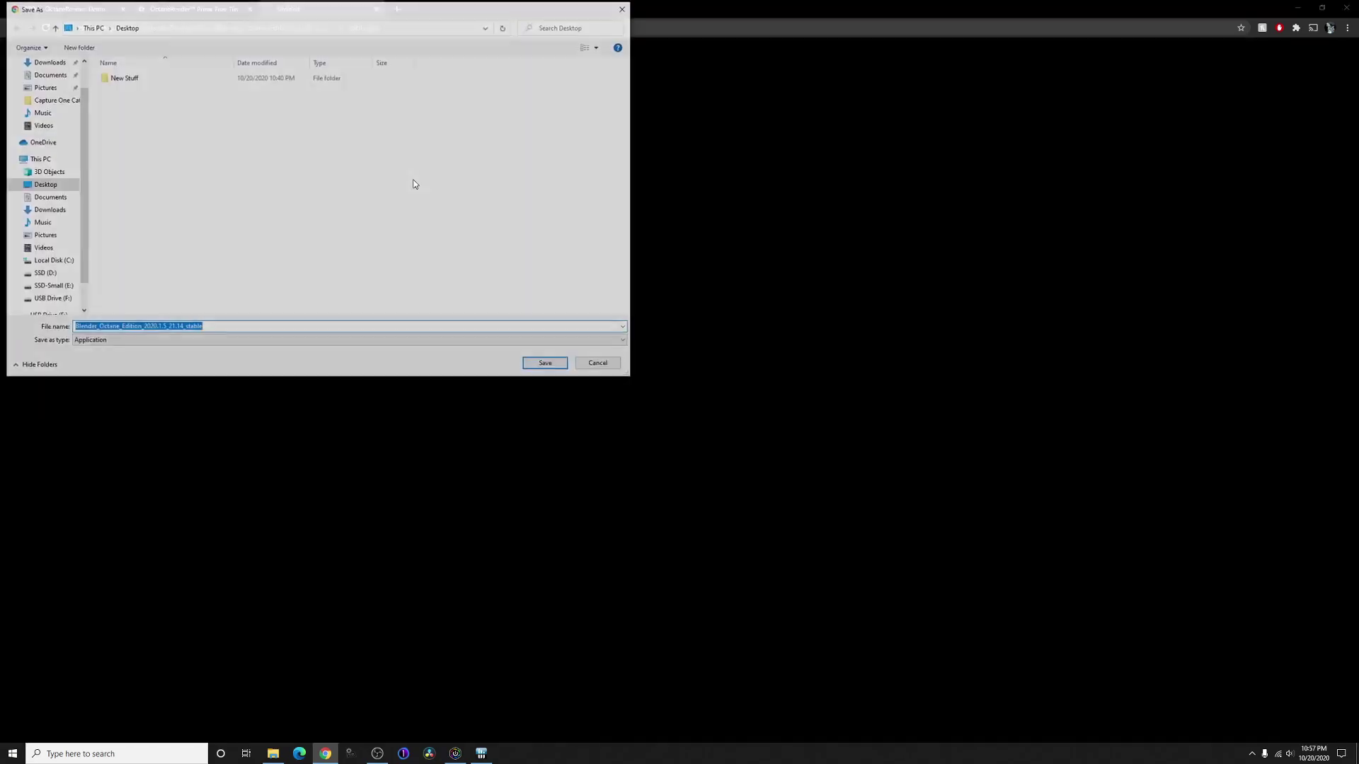
{"action": "left_click", "coordinate": [545, 365]}
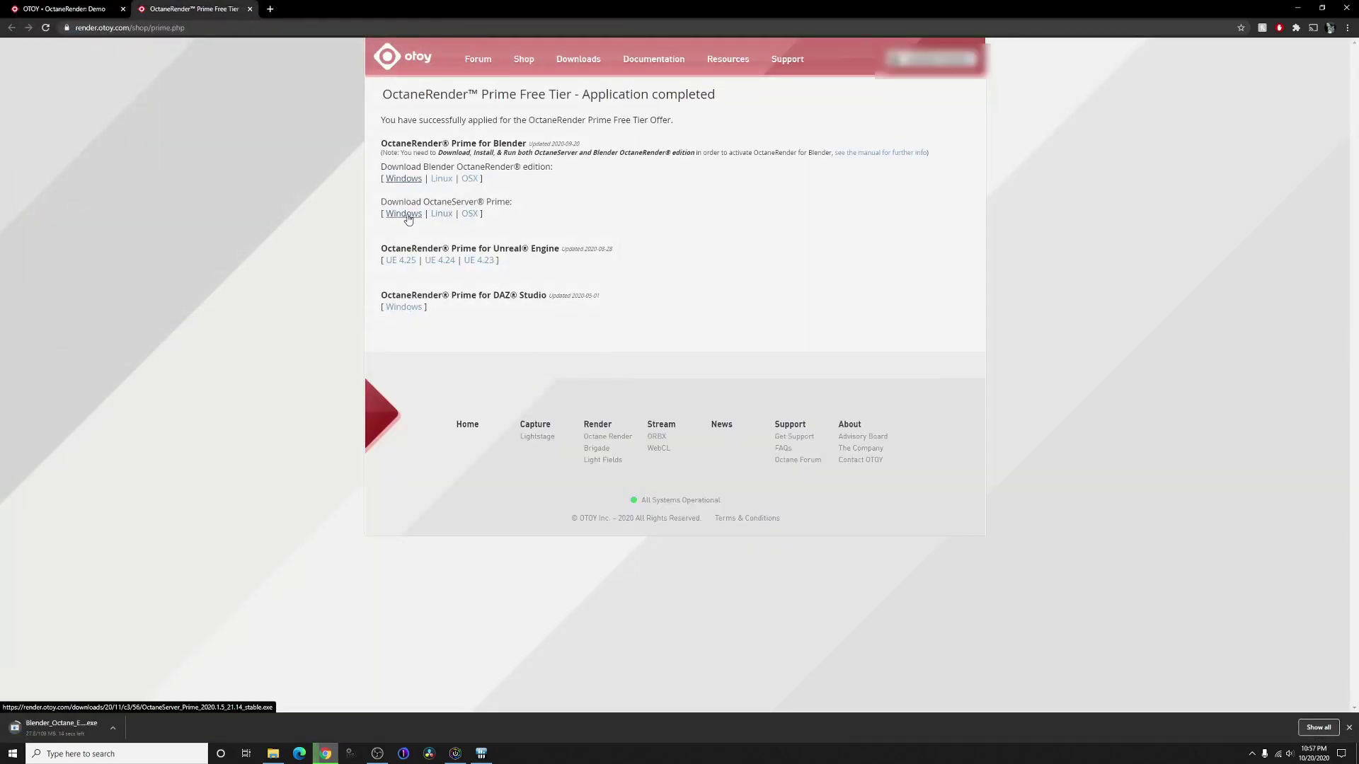
{"action": "left_click", "coordinate": [408, 216]}
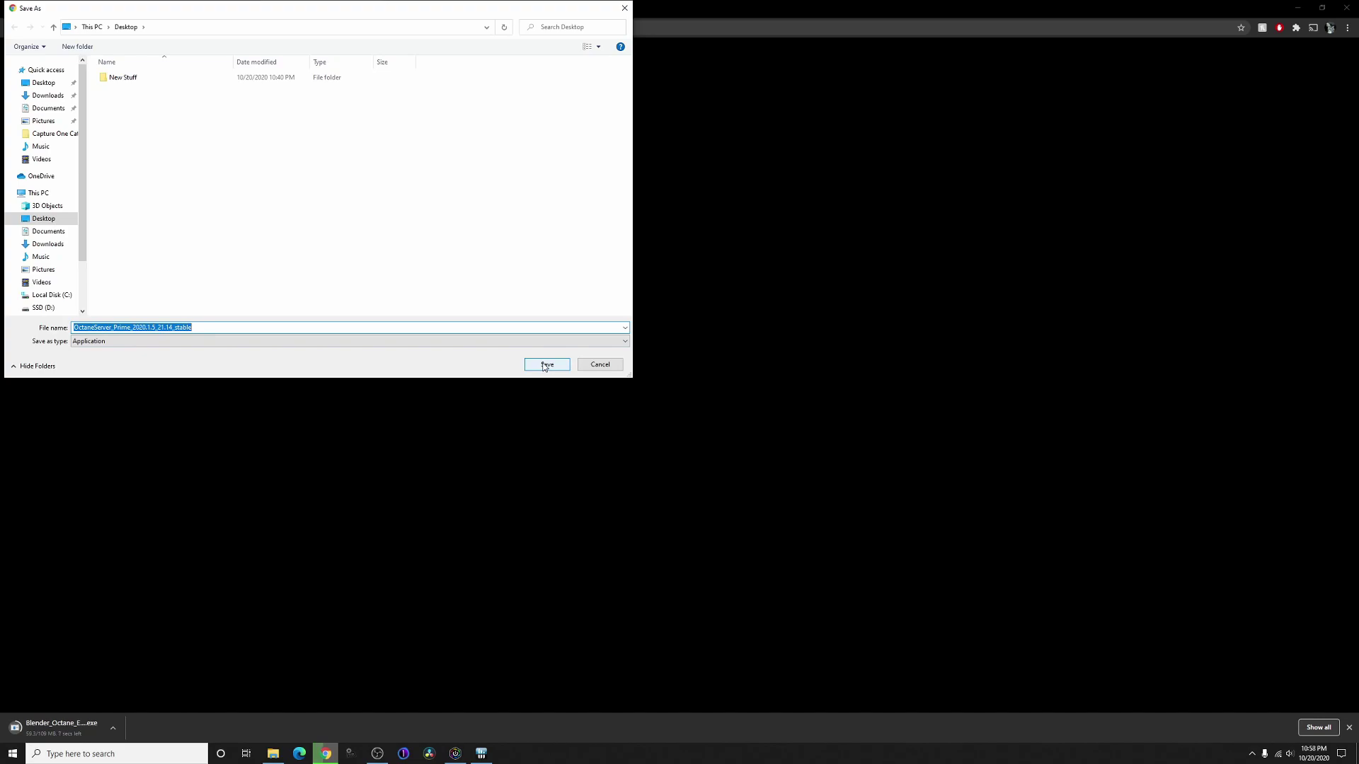
{"action": "left_click", "coordinate": [545, 365]}
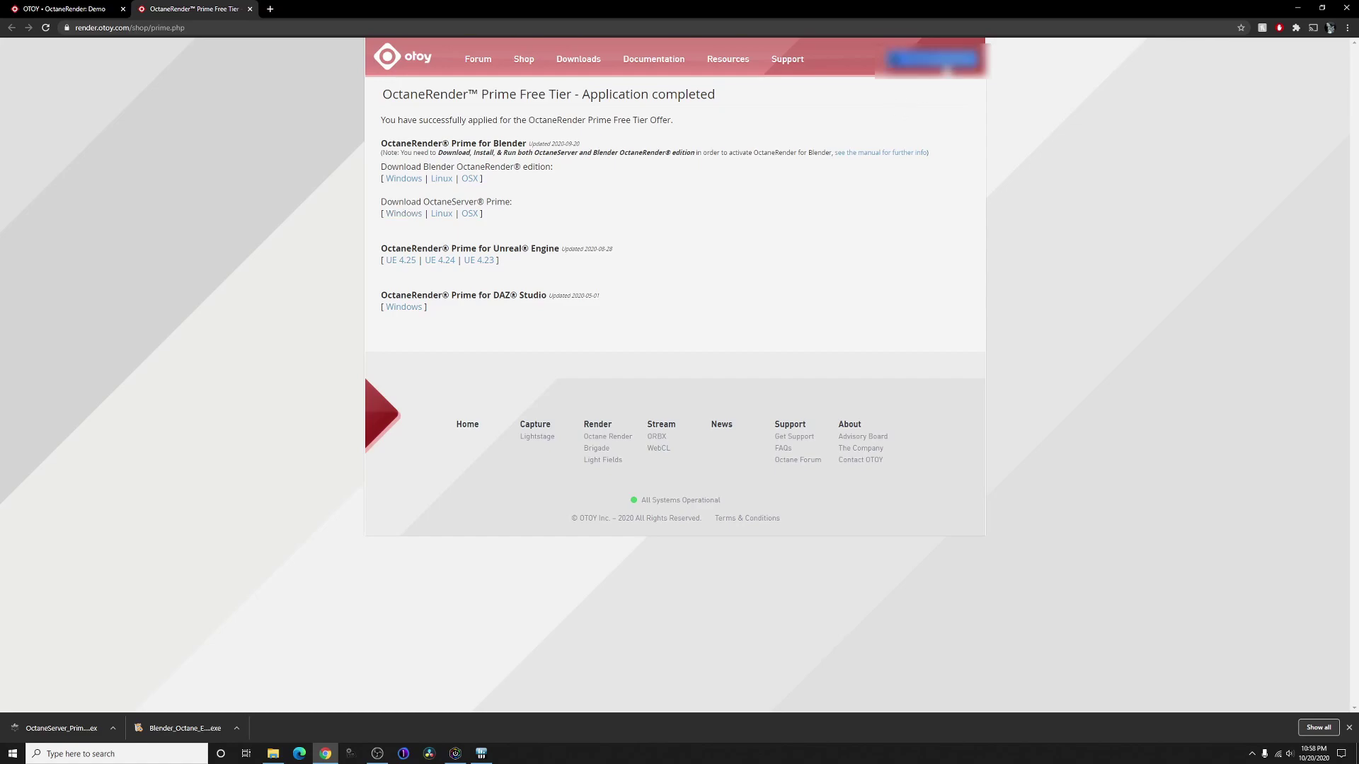
Sign in again, filter Downloads to OctaneRender Studio for Blender, then minimize the browser.
{"action": "left_click", "coordinate": [933, 59]}
{"action": "left_click", "coordinate": [932, 103]}
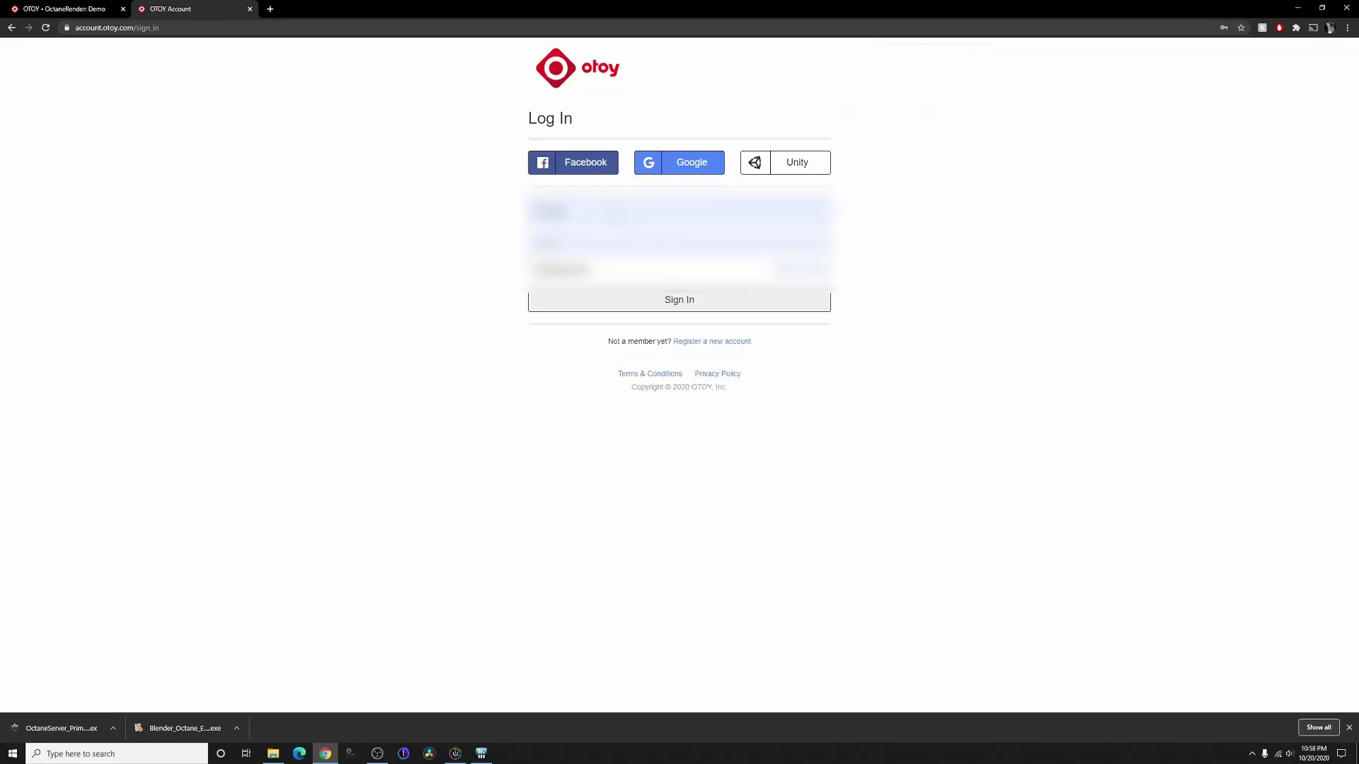
{"action": "left_click", "coordinate": [652, 303]}
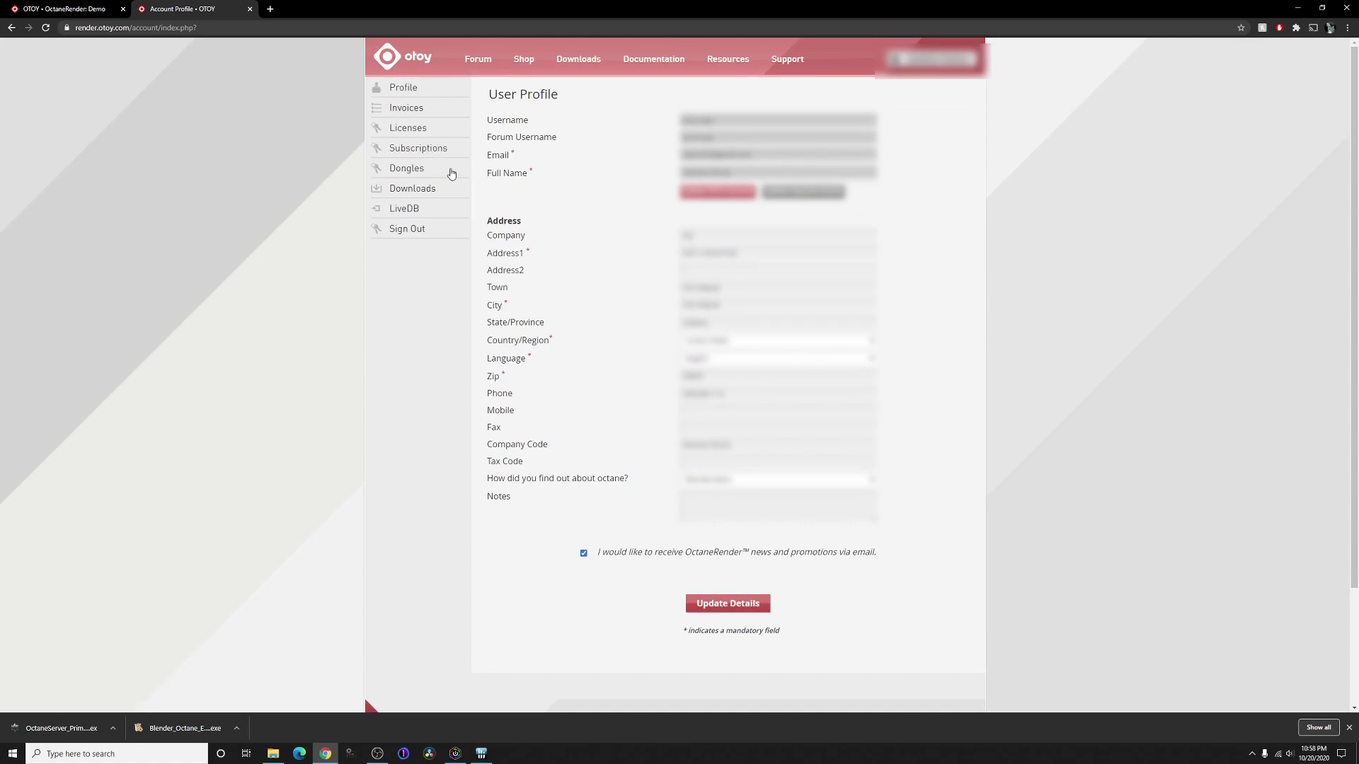
{"action": "left_click", "coordinate": [414, 150]}
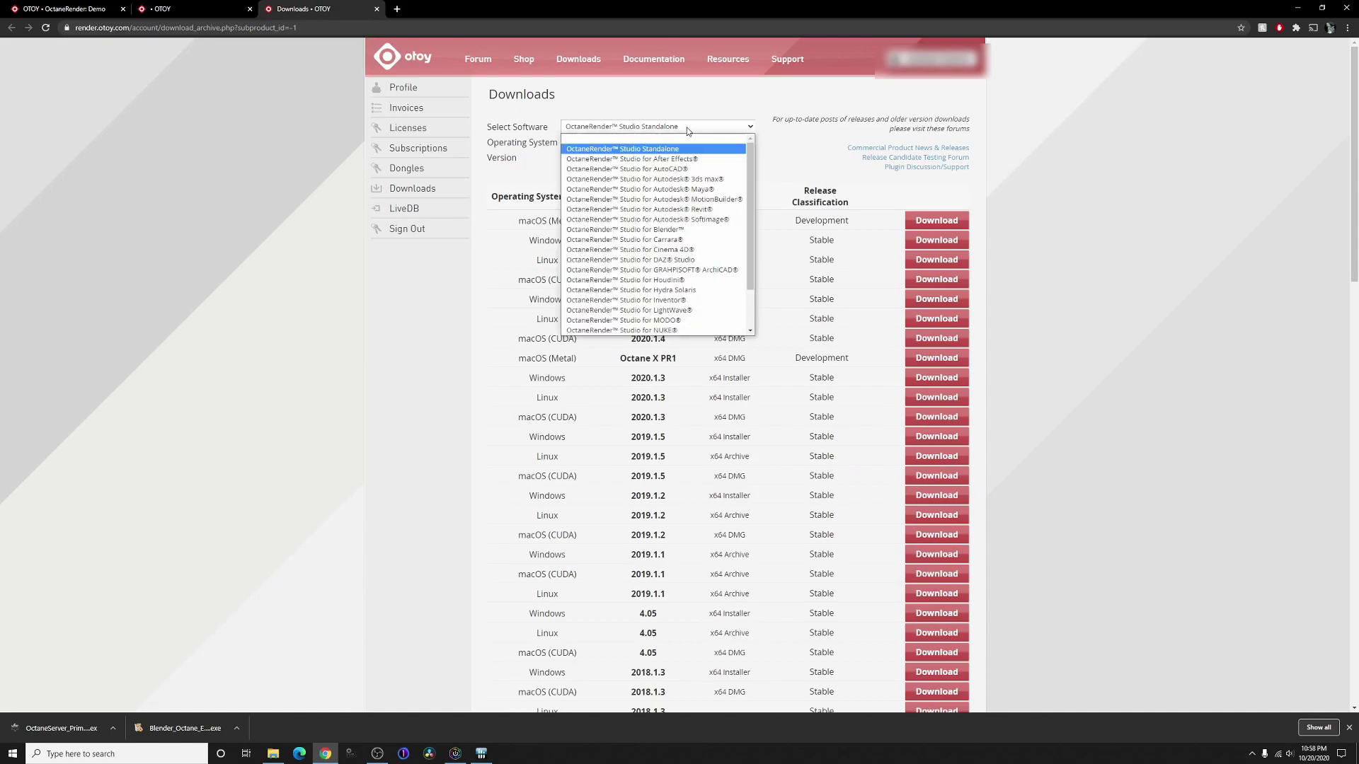
{"action": "left_click", "coordinate": [669, 230]}
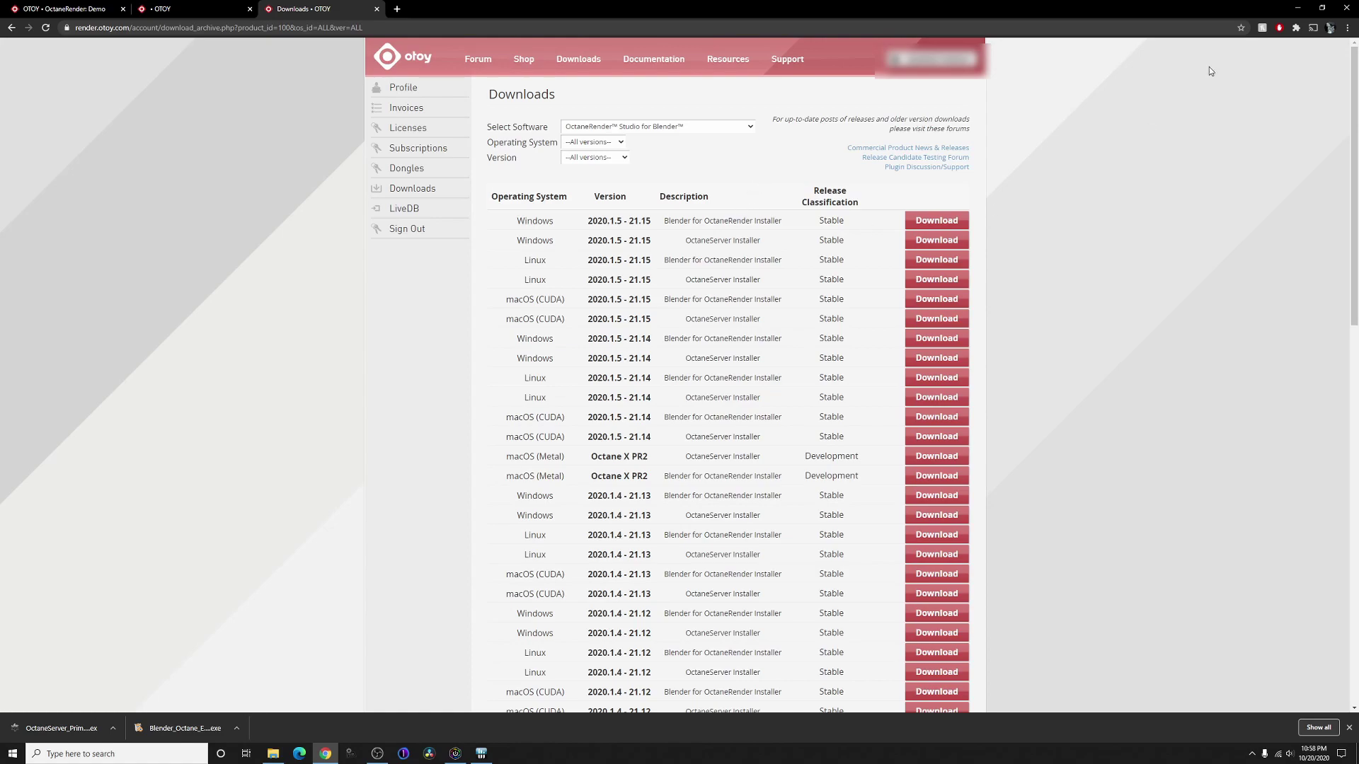
{"action": "left_click", "coordinate": [1303, 5]}
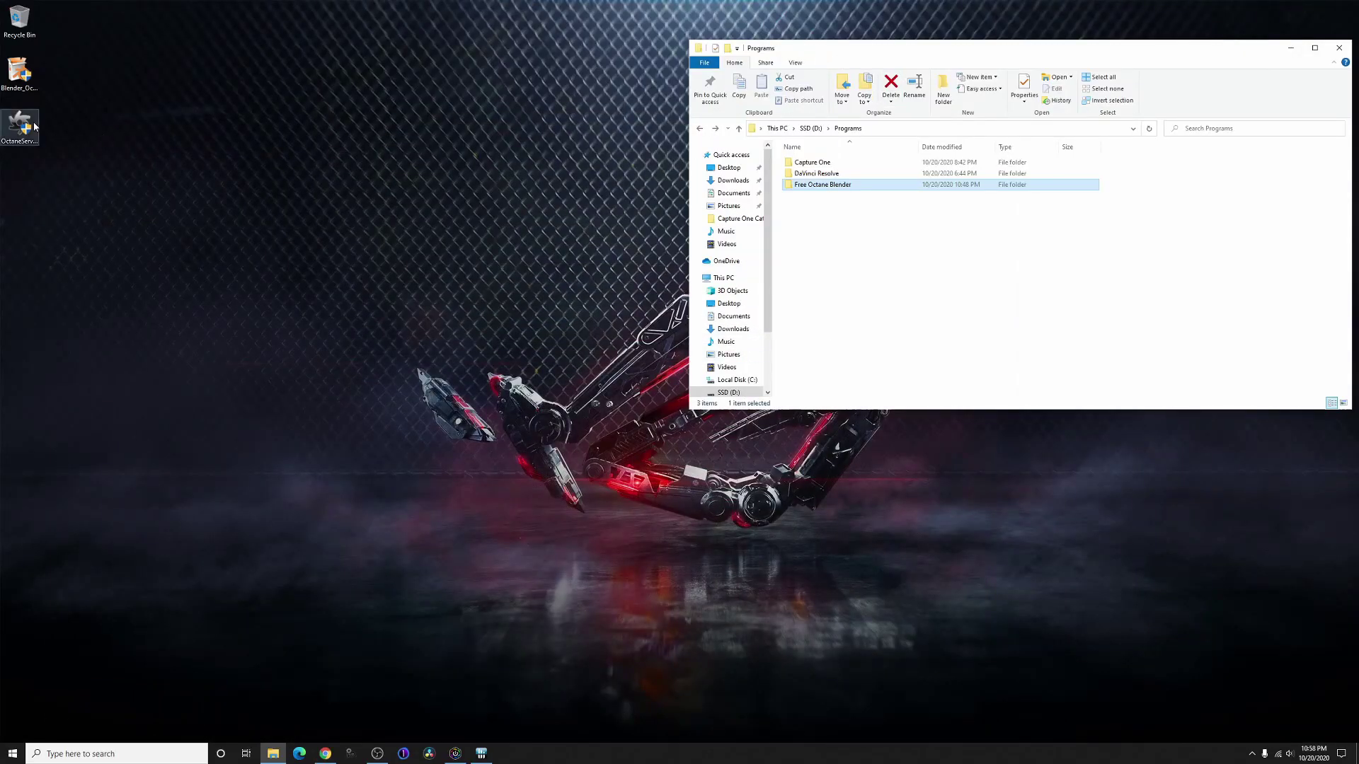
Launch the Blender OctaneRender installer, bypassing SmartScreen via More info and Run anyway.
{"action": "left_click_drag", "start_coordinate": [33, 76], "coordinate": [312, 183]}
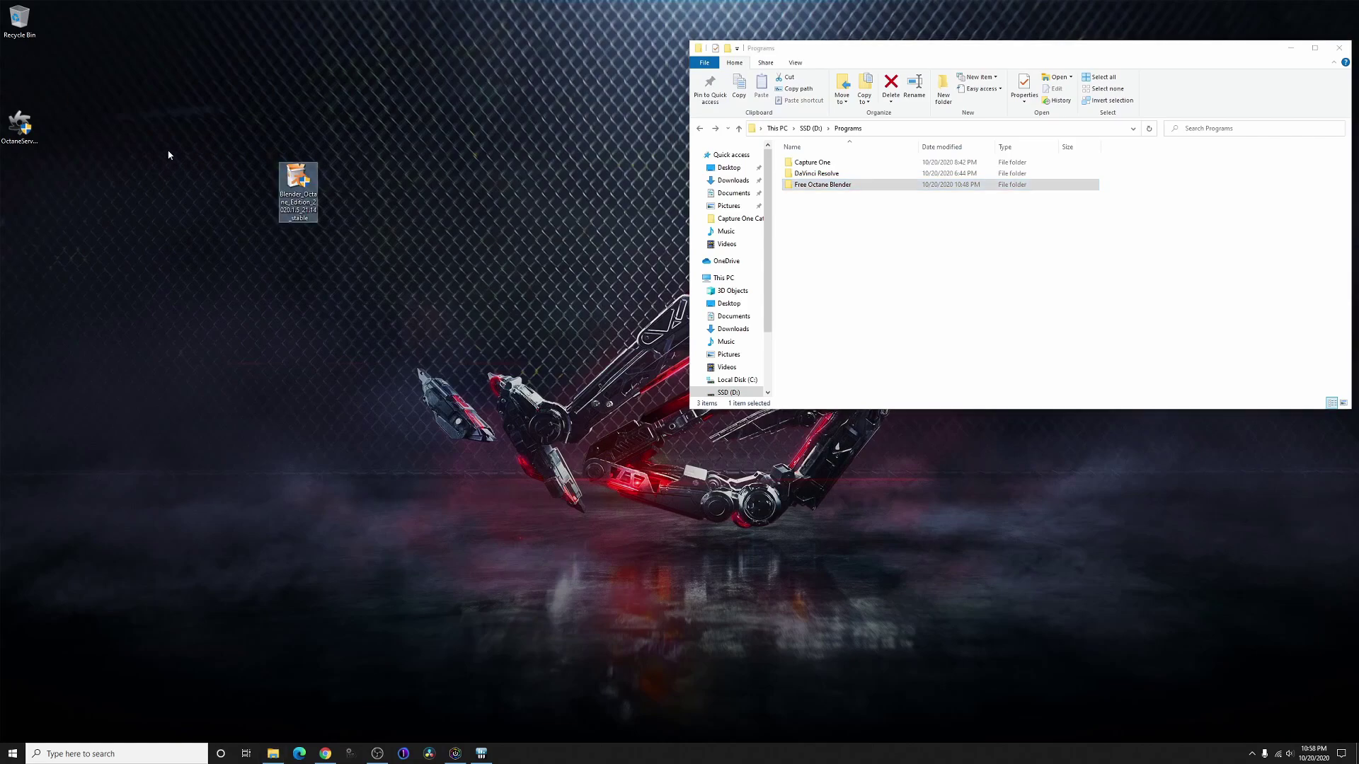
{"action": "mouse_move", "coordinate": [21, 127]}
{"action": "left_mouse_down"}
{"action": "mouse_move", "coordinate": [106, 182]}
{"action": "mouse_move", "coordinate": [300, 233]}
{"action": "left_mouse_up"}
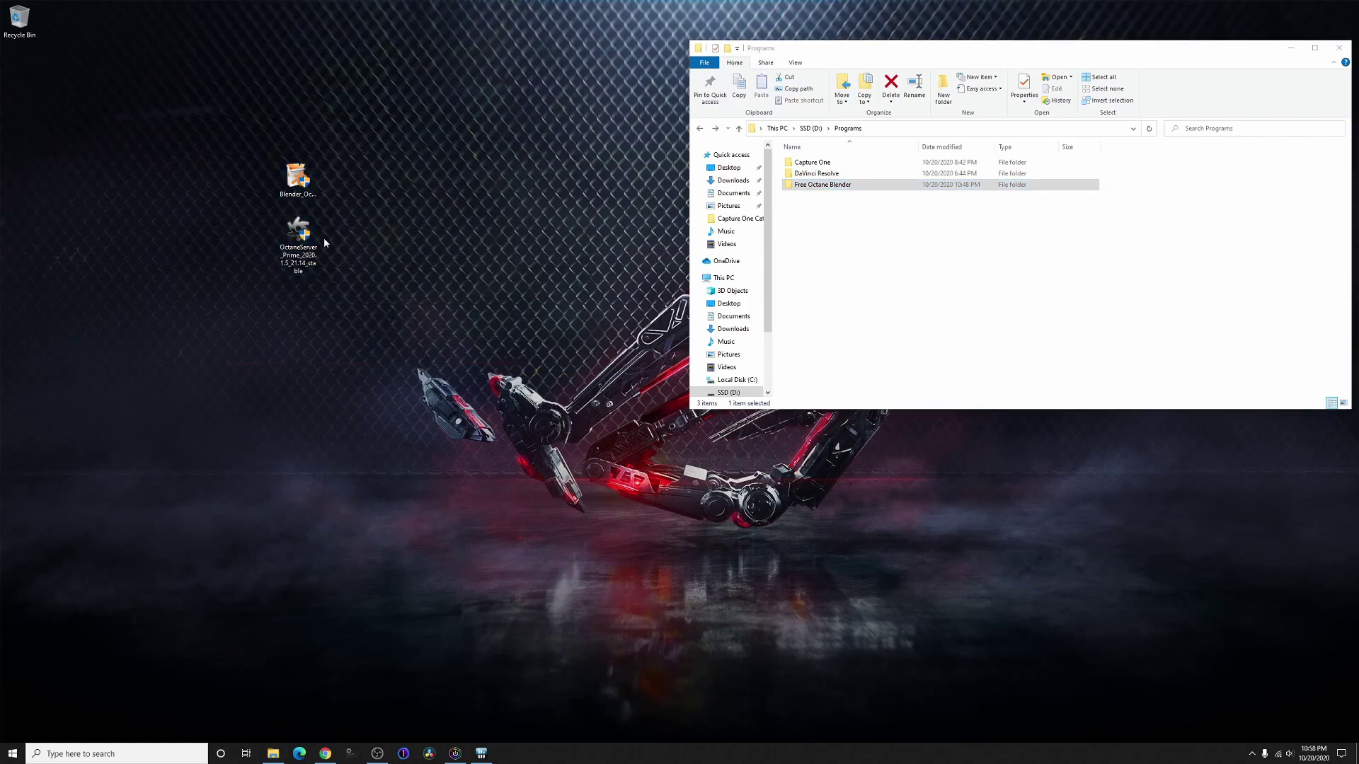
{"action": "left_click", "coordinate": [300, 181]}
{"action": "left_click", "coordinate": [569, 300]}
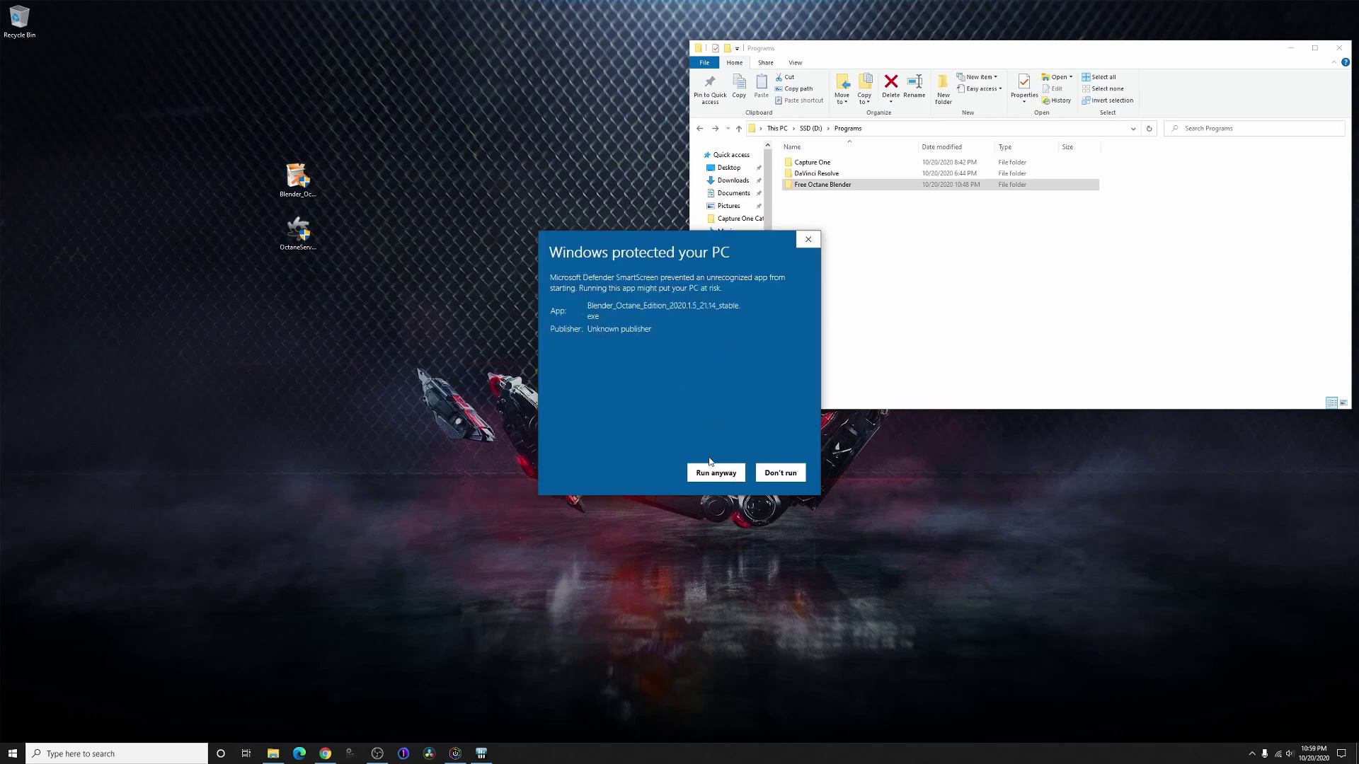
{"action": "left_click", "coordinate": [713, 470]}
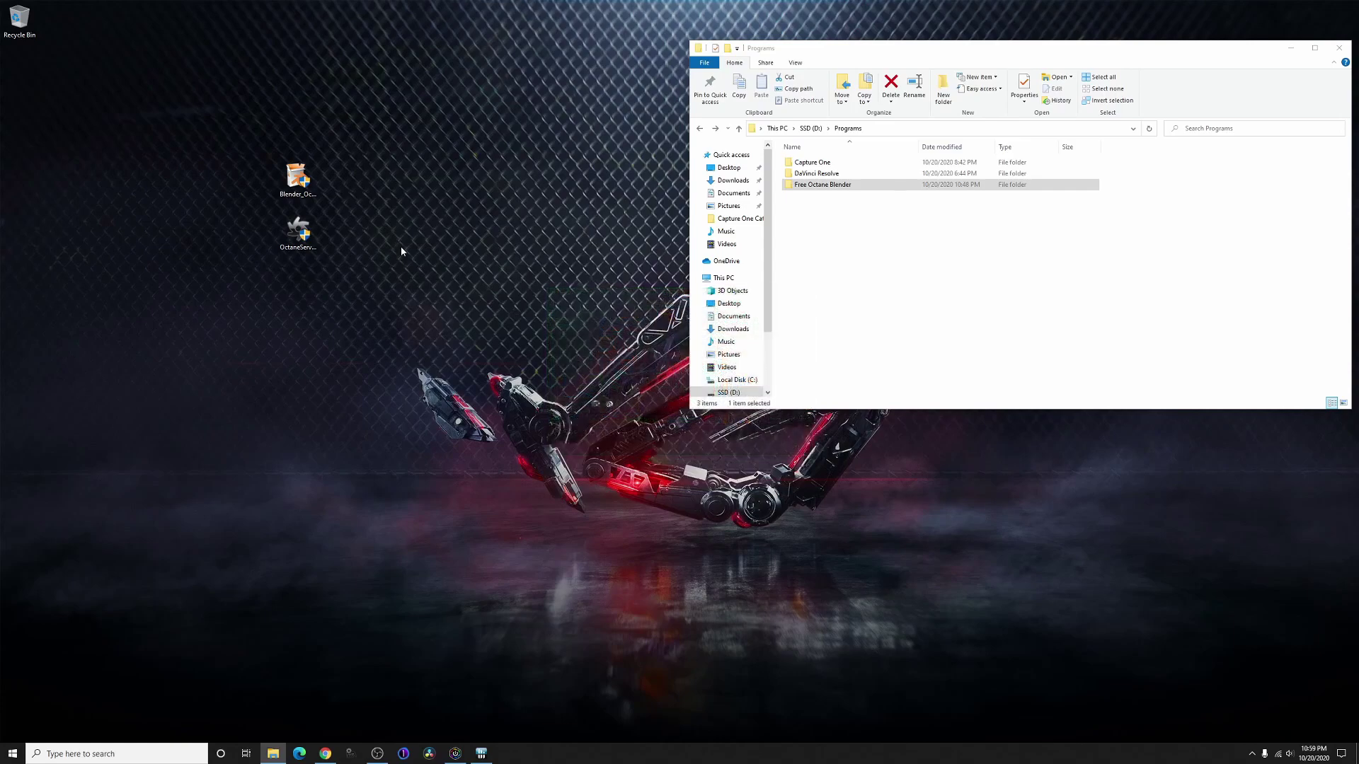
Accept the license and install Blender OctaneRender Edition into D:\Programs\Free Octane Blender.
{"action": "left_click", "coordinate": [754, 465]}
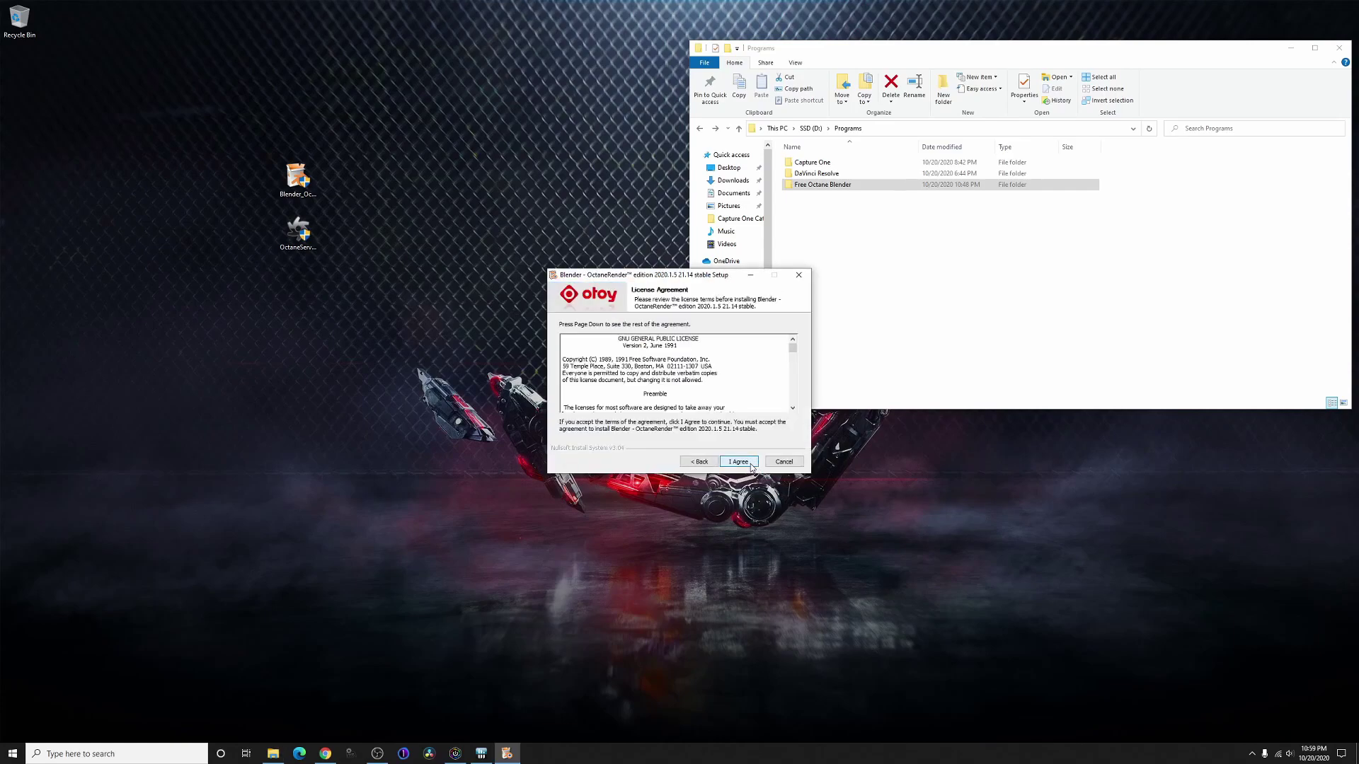
{"action": "left_click", "coordinate": [751, 468]}
{"action": "left_click", "coordinate": [681, 399]}
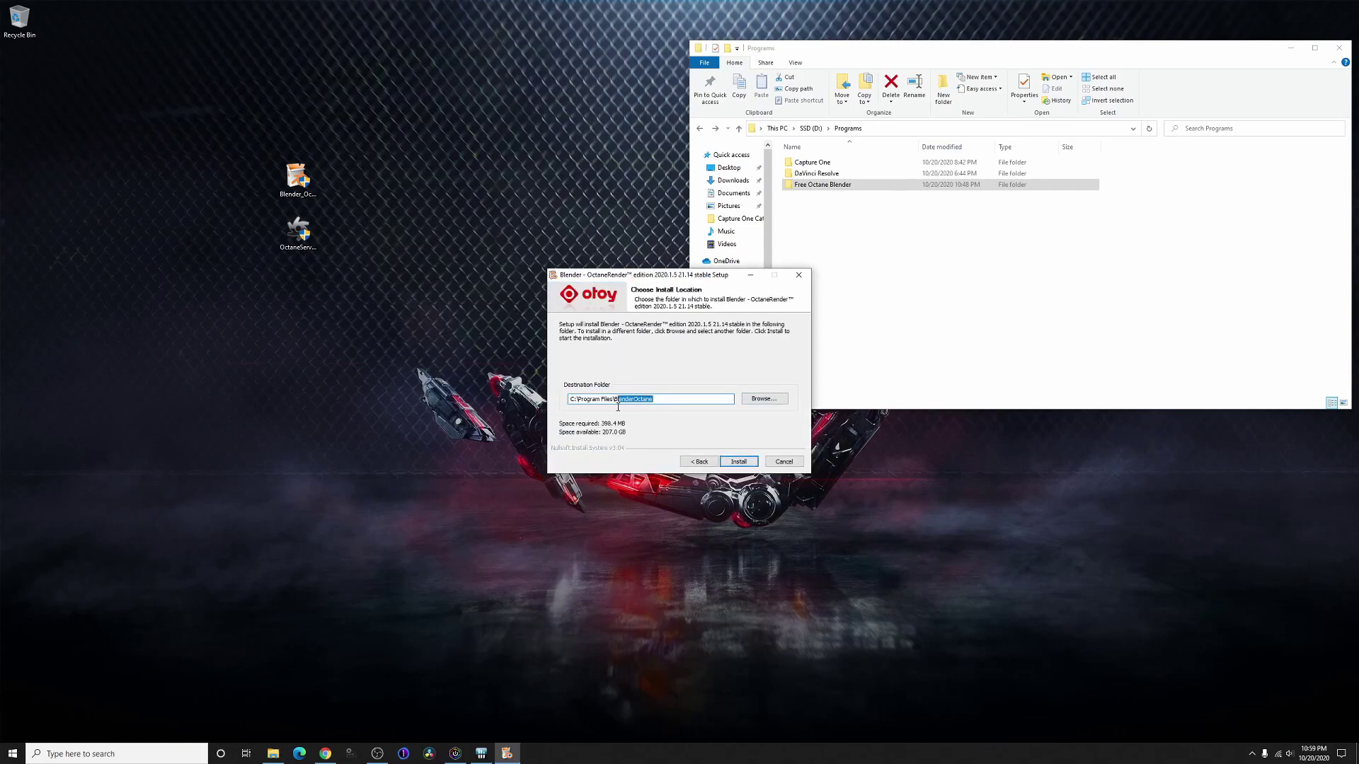
{"action": "left_click", "coordinate": [745, 398]}
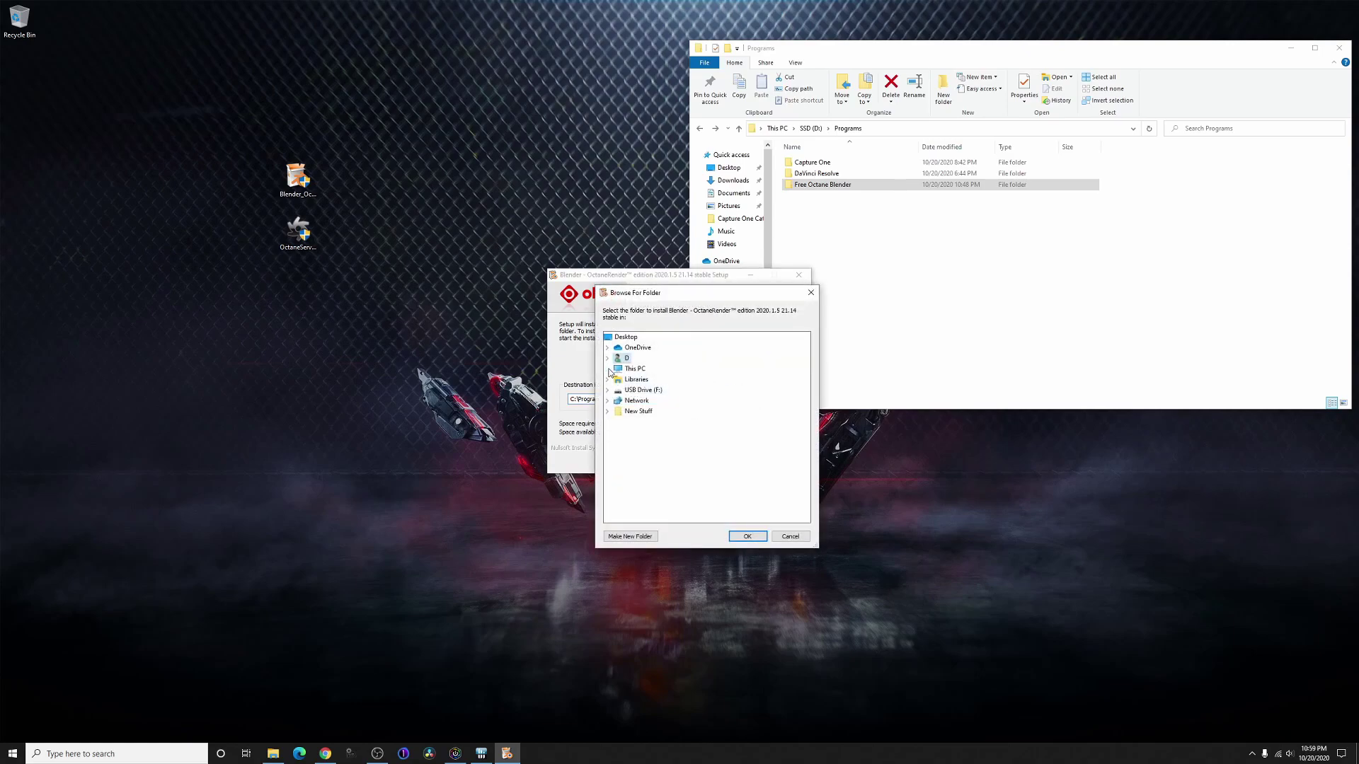
{"action": "left_click", "coordinate": [608, 369]}
{"action": "left_click", "coordinate": [617, 464]}
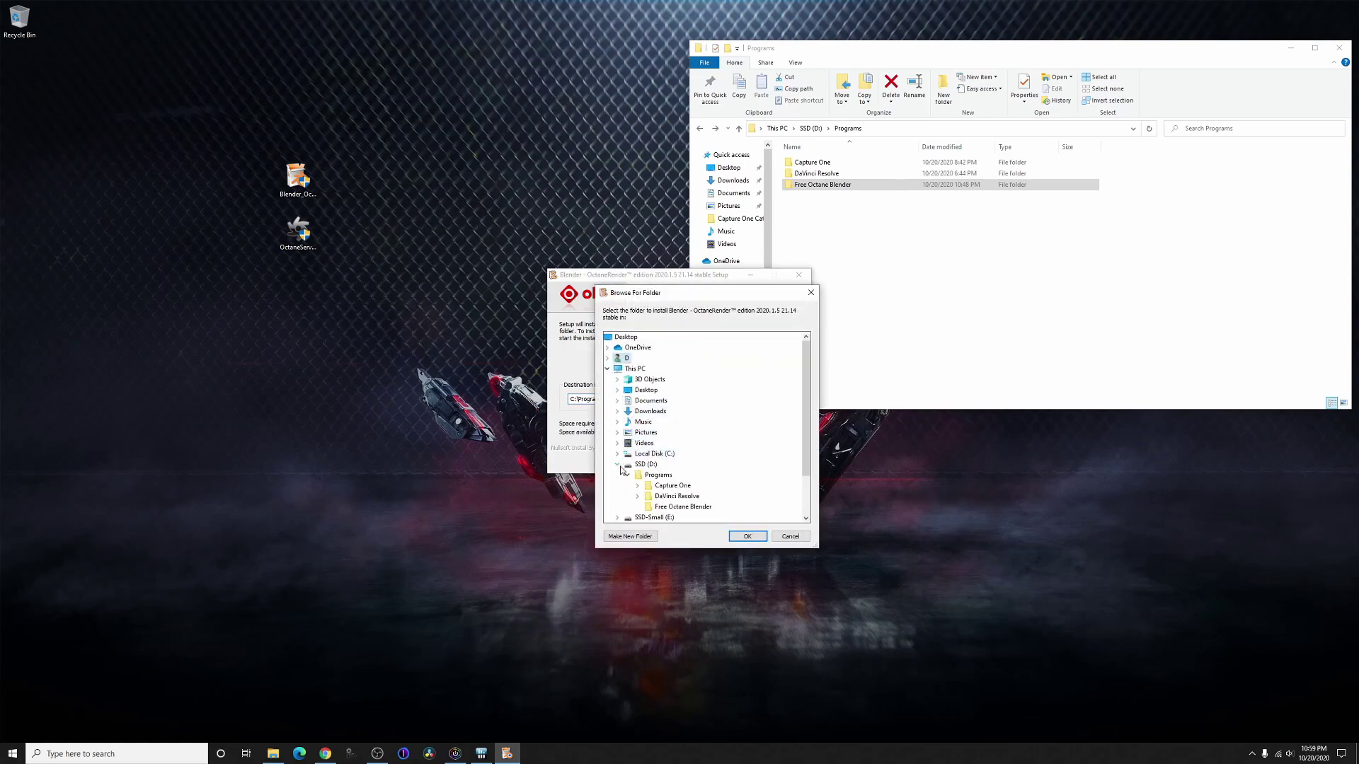
{"action": "left_click", "coordinate": [677, 507]}
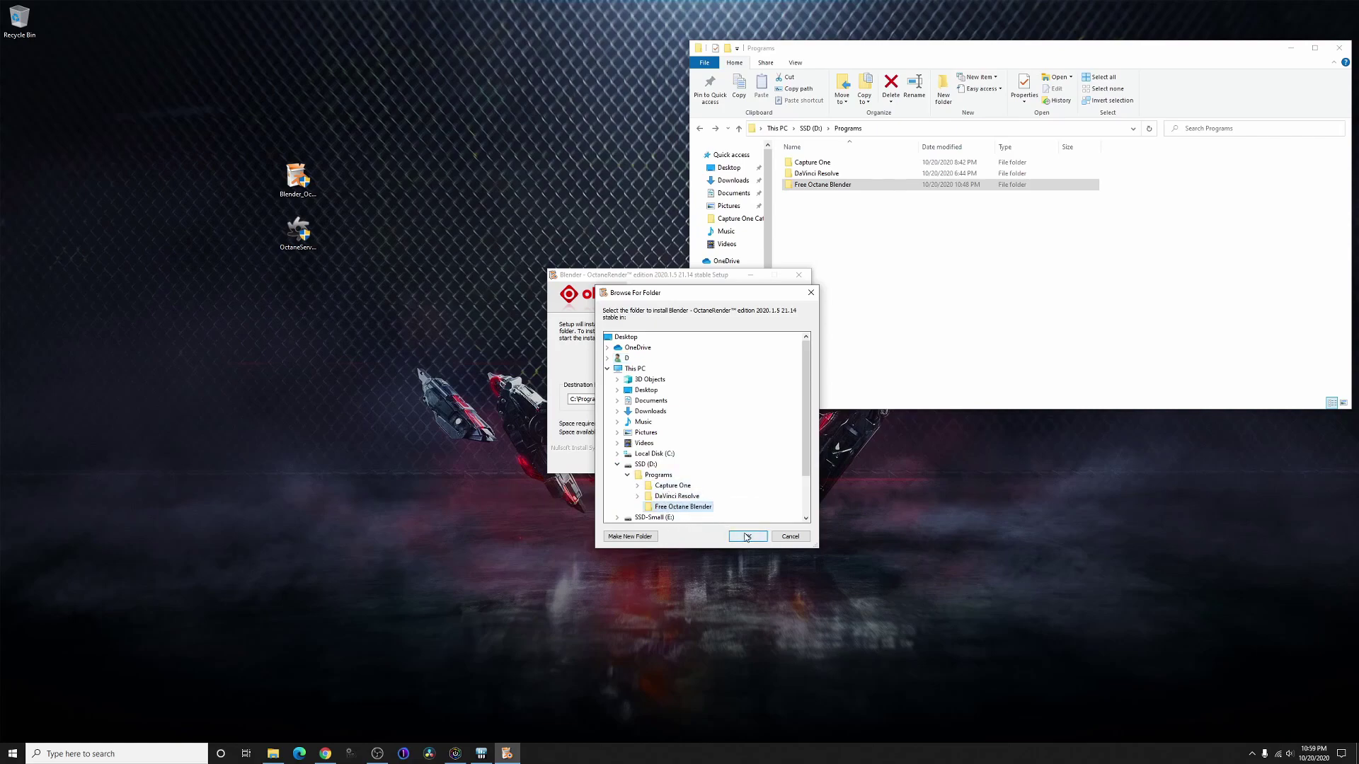
{"action": "left_click", "coordinate": [747, 537]}
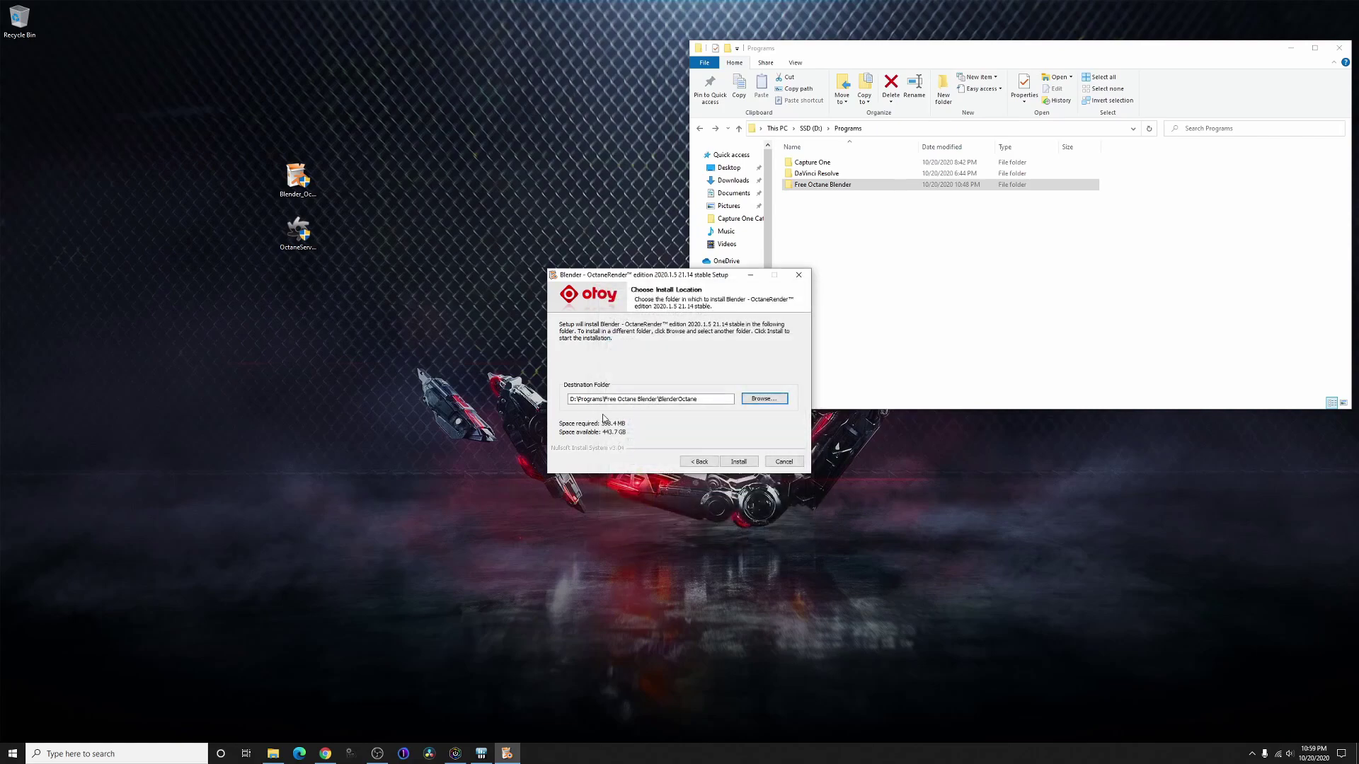
{"action": "left_click", "coordinate": [738, 462]}
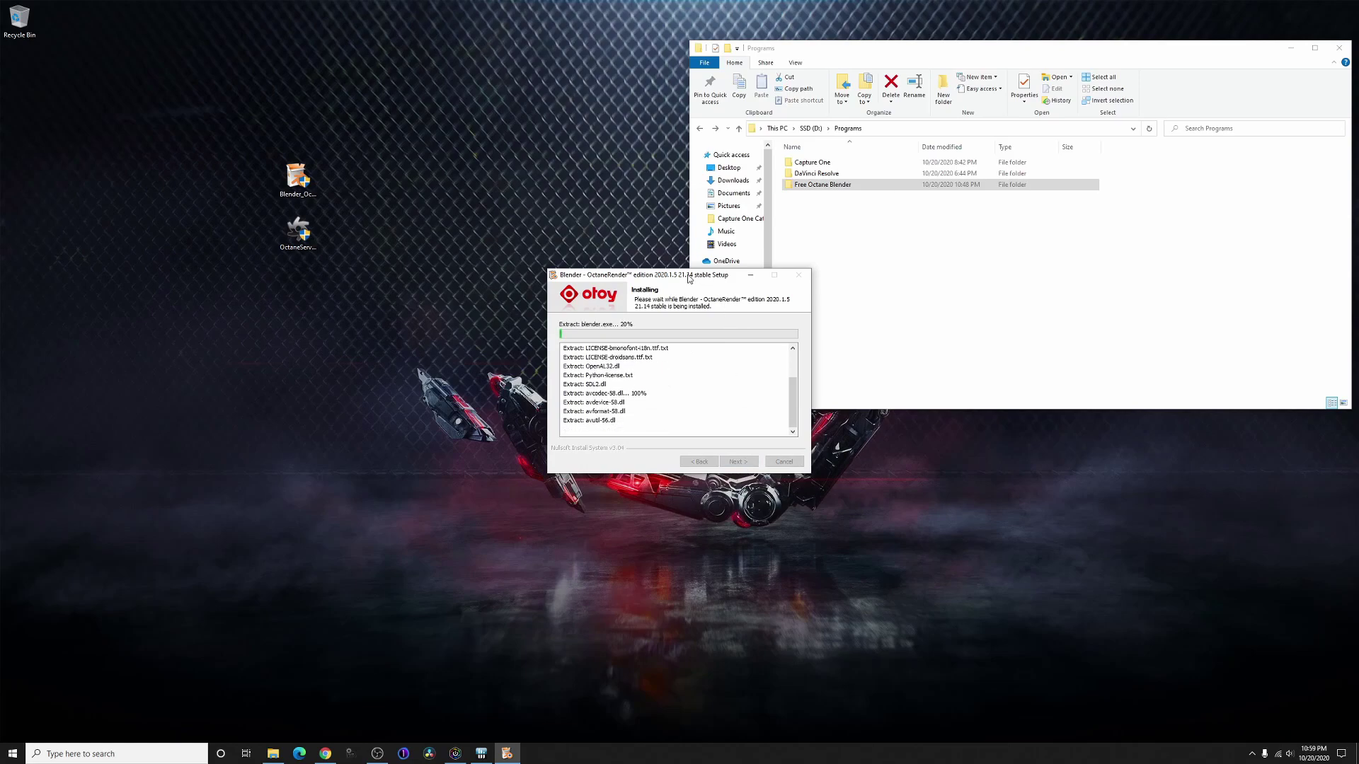
{"action": "left_click_drag", "start_coordinate": [689, 277], "coordinate": [1051, 440]}
{"action": "left_click", "coordinate": [833, 185]}
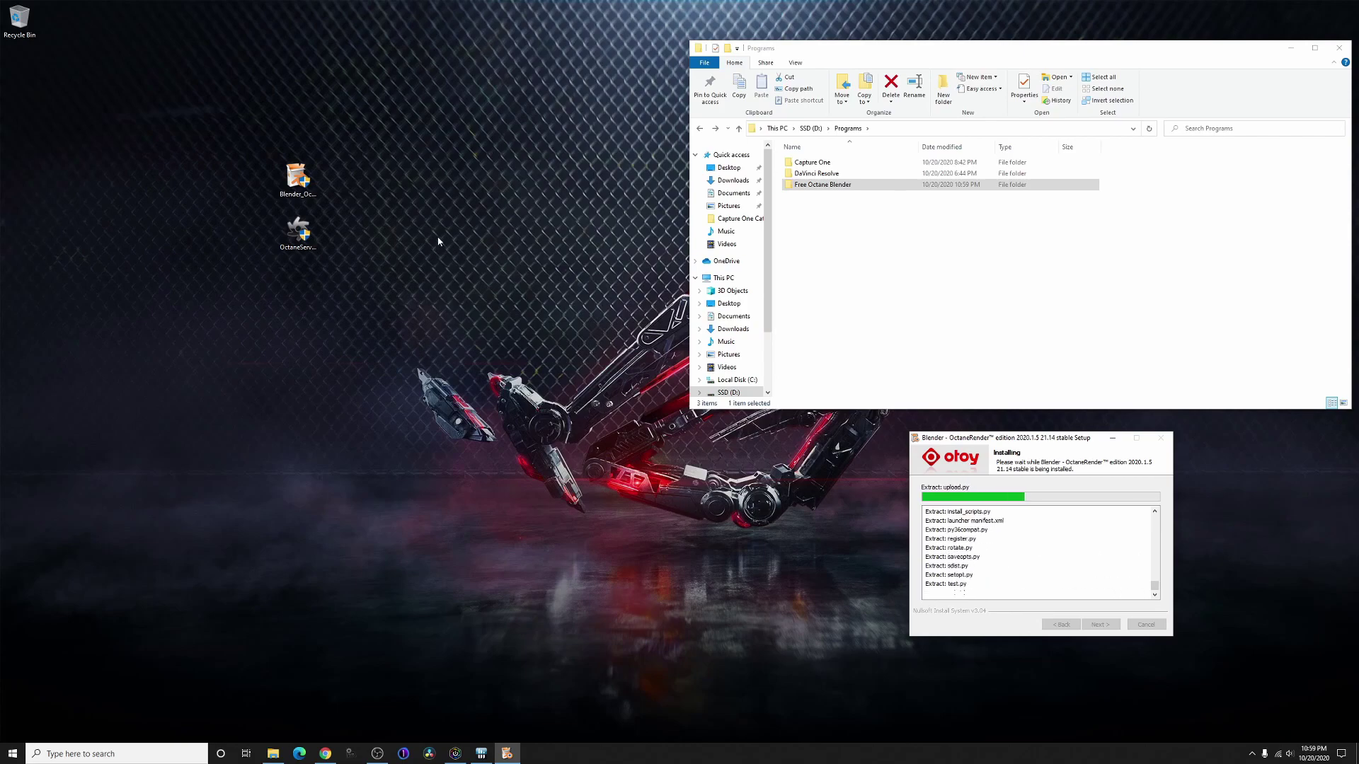
Run the OctaneServer Prime installer past SmartScreen and finish the completed Blender setup.
{"action": "double_click", "coordinate": [300, 231]}
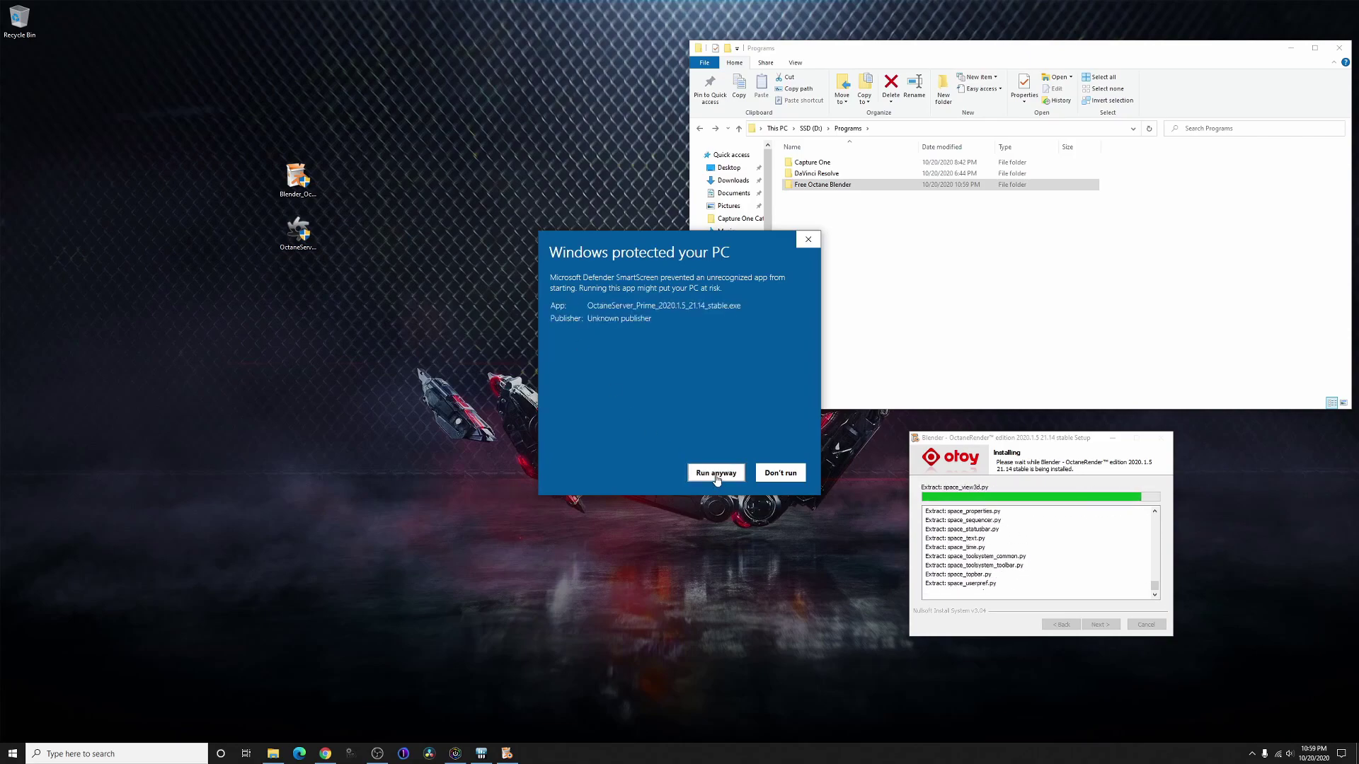
{"action": "left_click", "coordinate": [715, 475]}
{"action": "left_click", "coordinate": [1100, 625]}
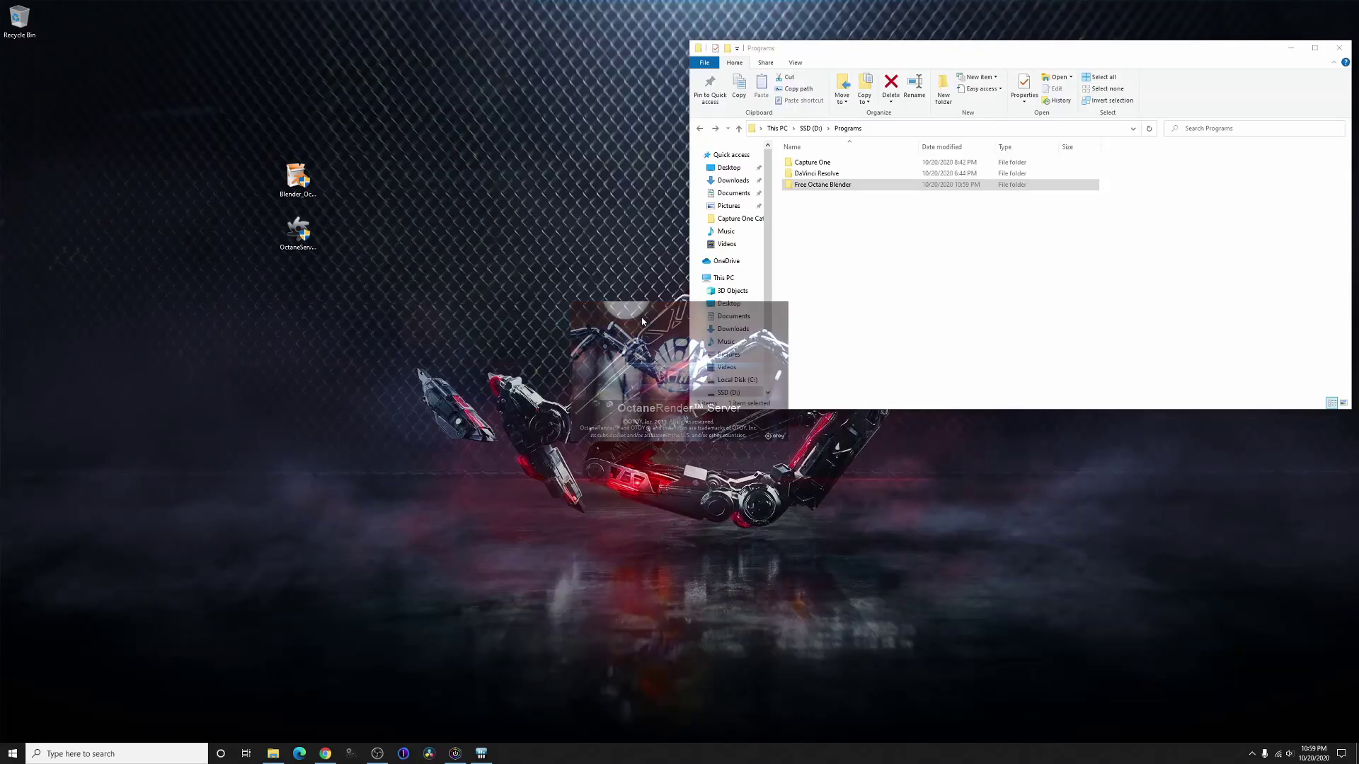
Accept the license and install OctaneServer Prime into D:\Programs\Free Octane Blender.
{"action": "left_click", "coordinate": [738, 461]}
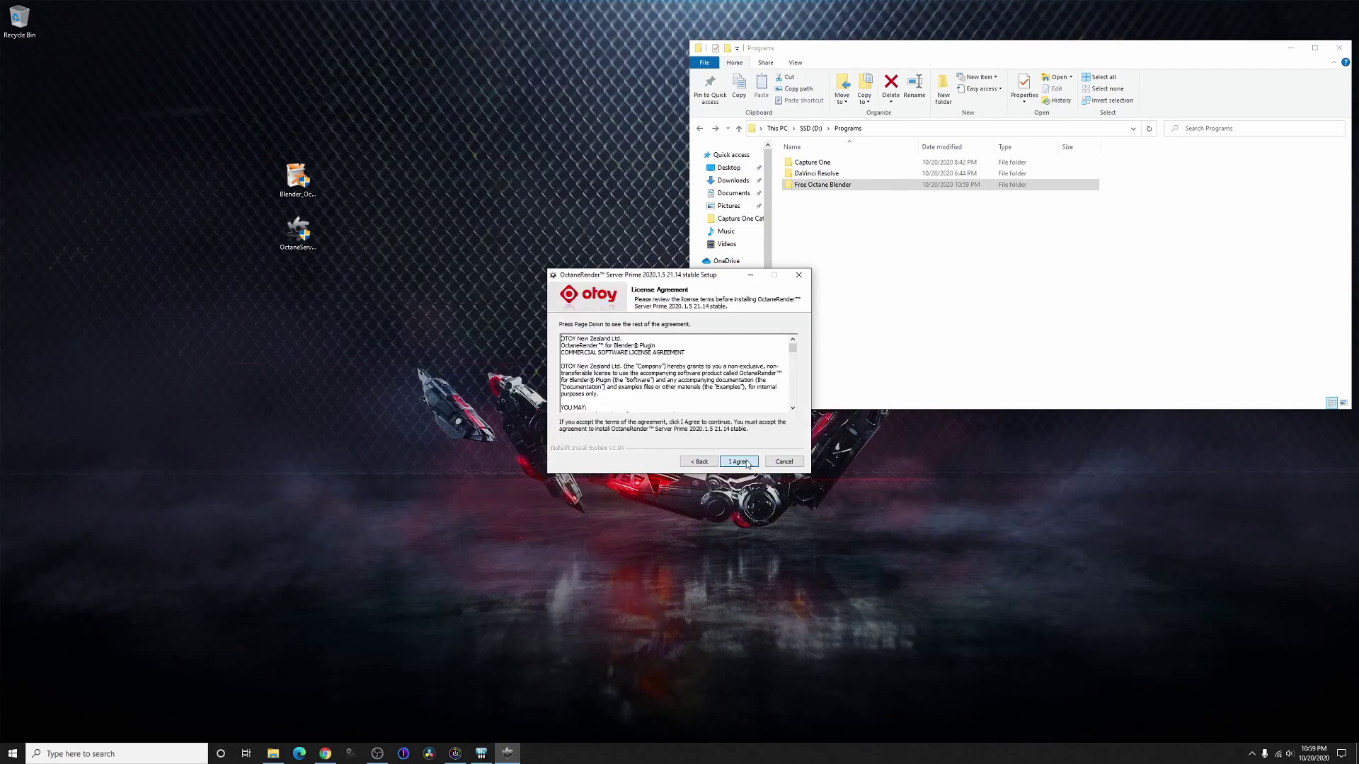
{"action": "left_click", "coordinate": [742, 461]}
{"action": "left_click_drag", "start_coordinate": [666, 399], "coordinate": [613, 405]}
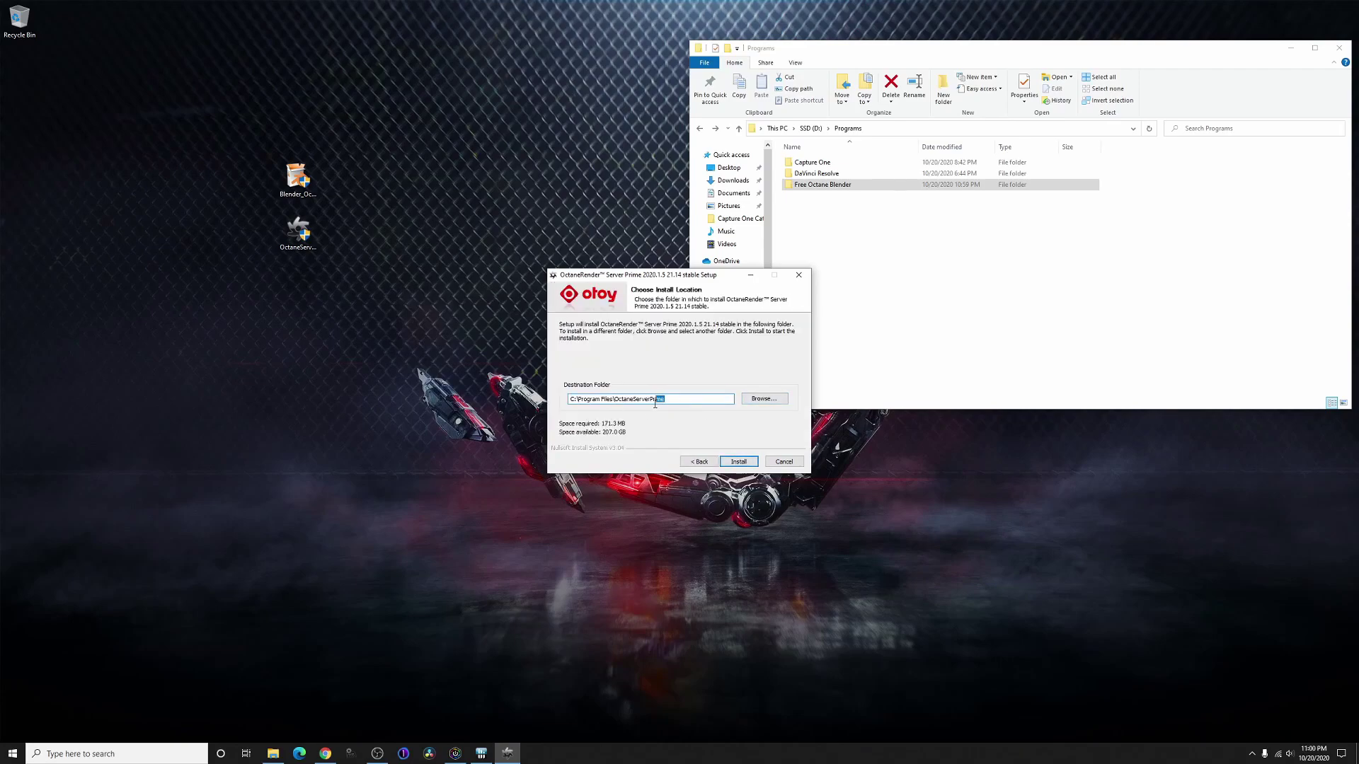
{"action": "left_click", "coordinate": [764, 399]}
{"action": "left_click", "coordinate": [608, 369]}
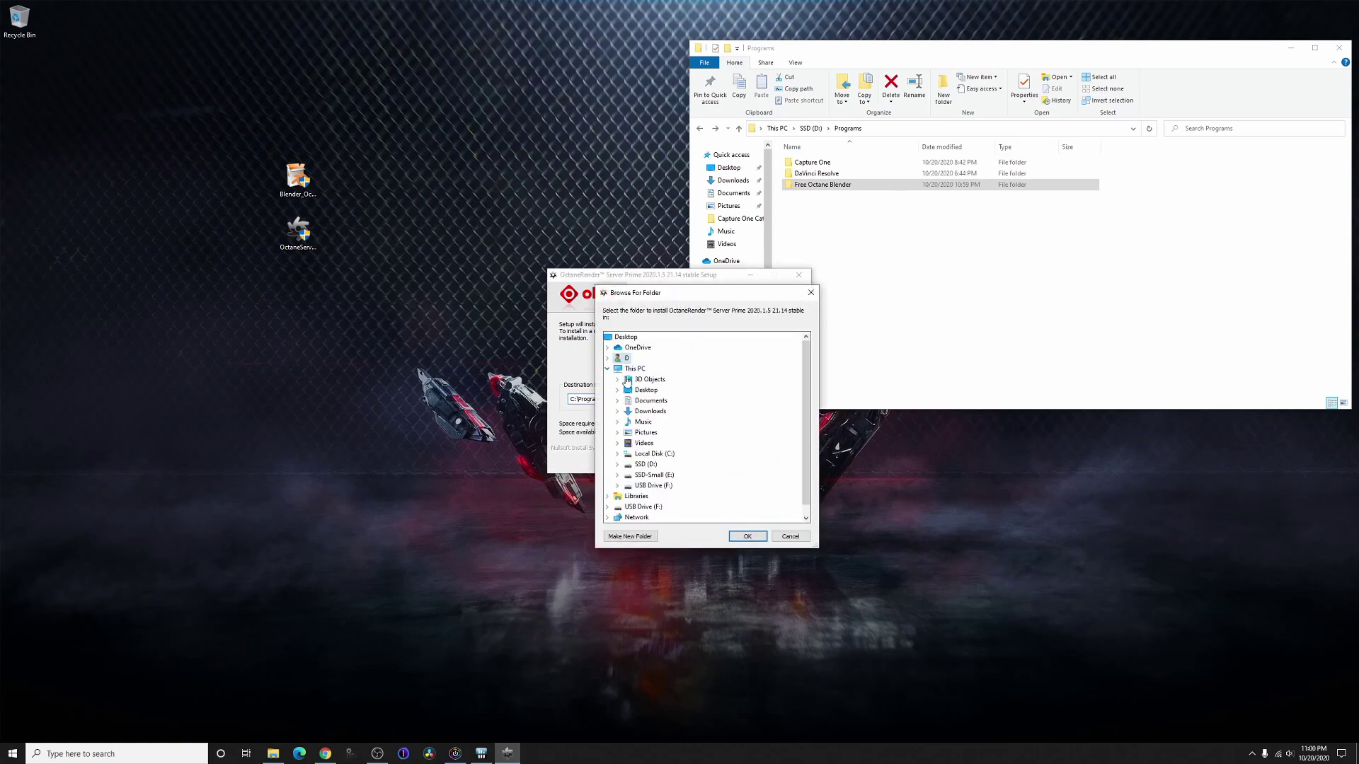
{"action": "left_click", "coordinate": [617, 464]}
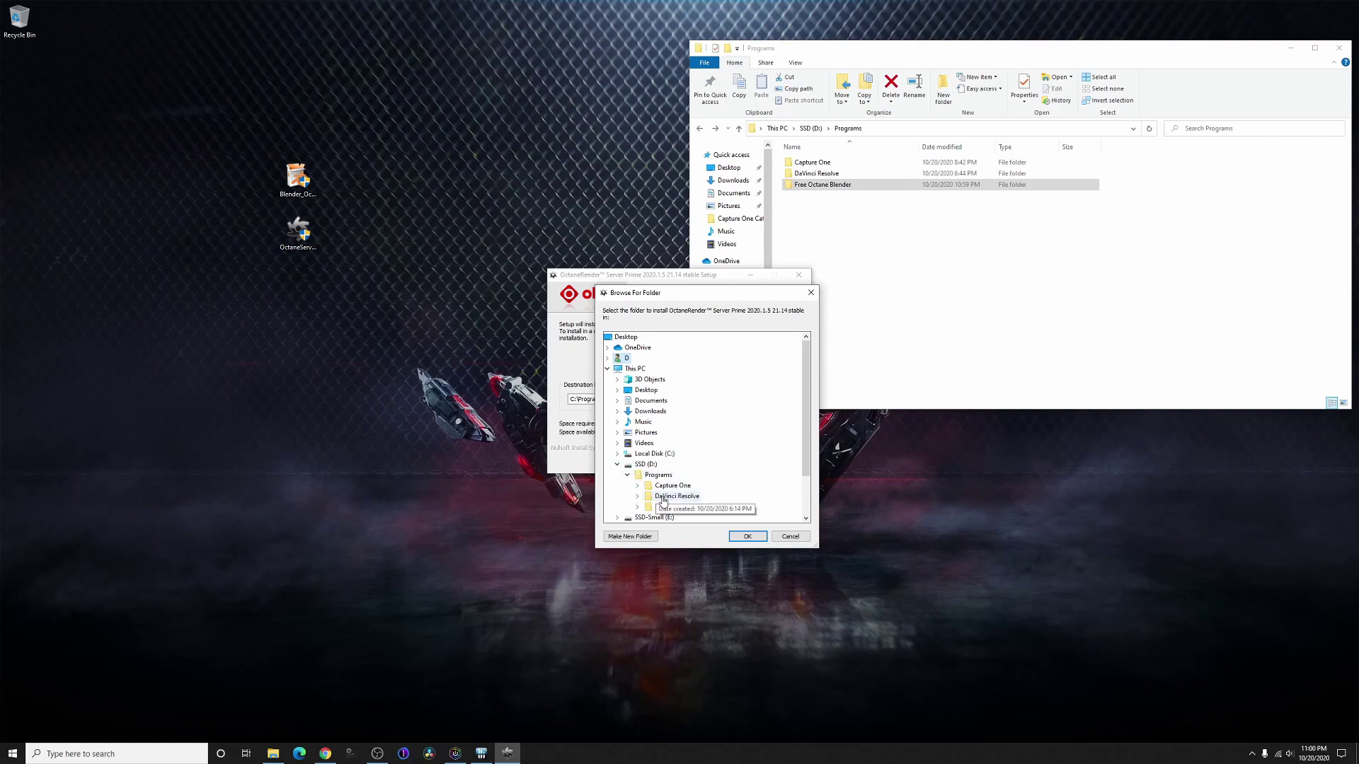
{"action": "left_click", "coordinate": [669, 510]}
{"action": "left_click", "coordinate": [747, 537]}
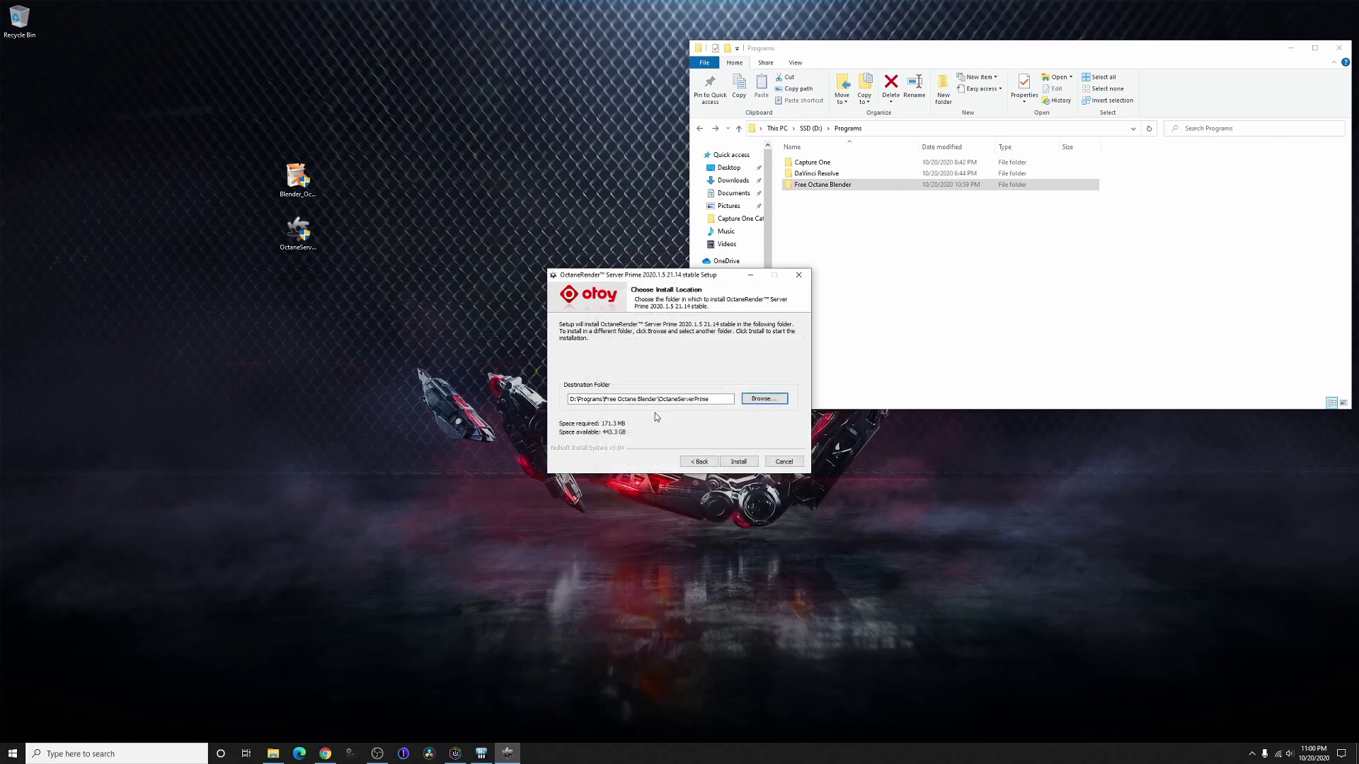
{"action": "left_click", "coordinate": [738, 461]}
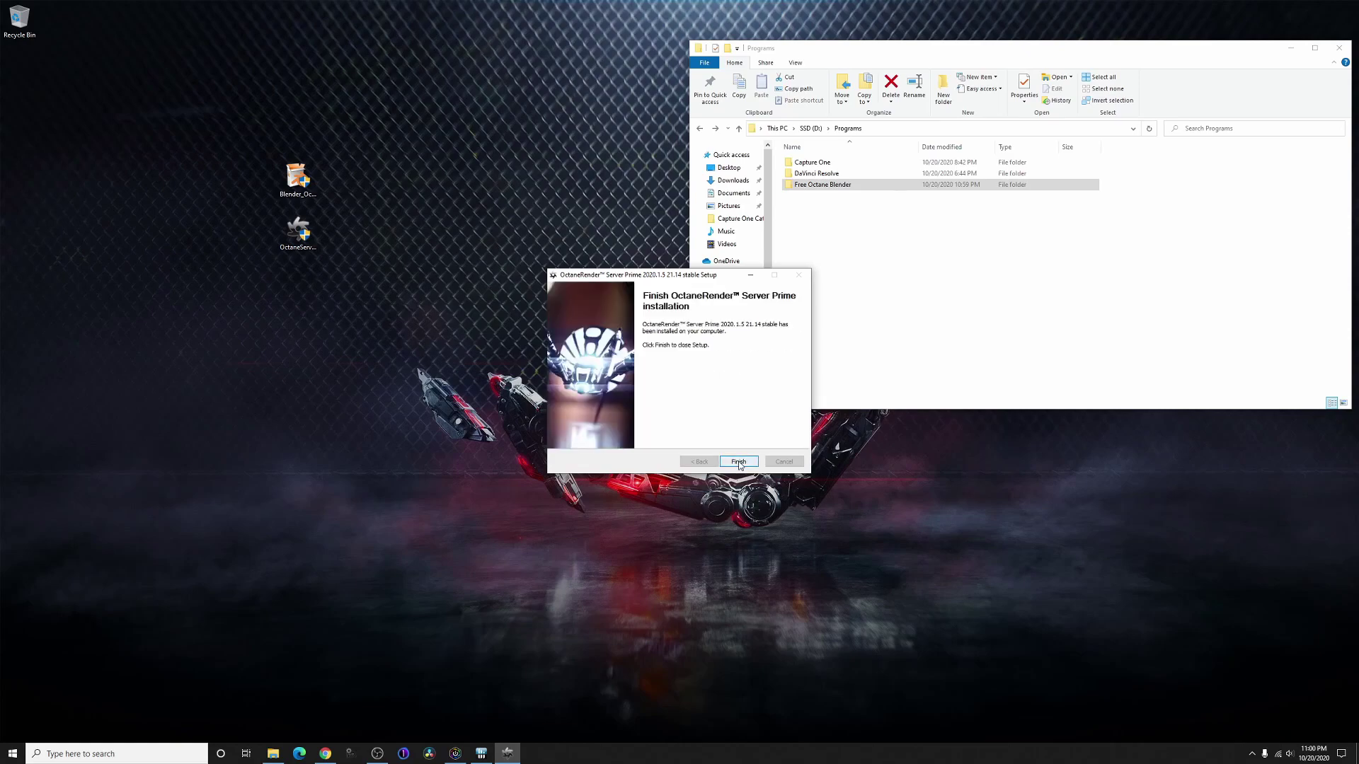
{"action": "left_click", "coordinate": [739, 462]}
Create a shortcut to OctaneServer in OctaneServerPrime and drag it to the desktop.
{"action": "double_click", "coordinate": [839, 187]}
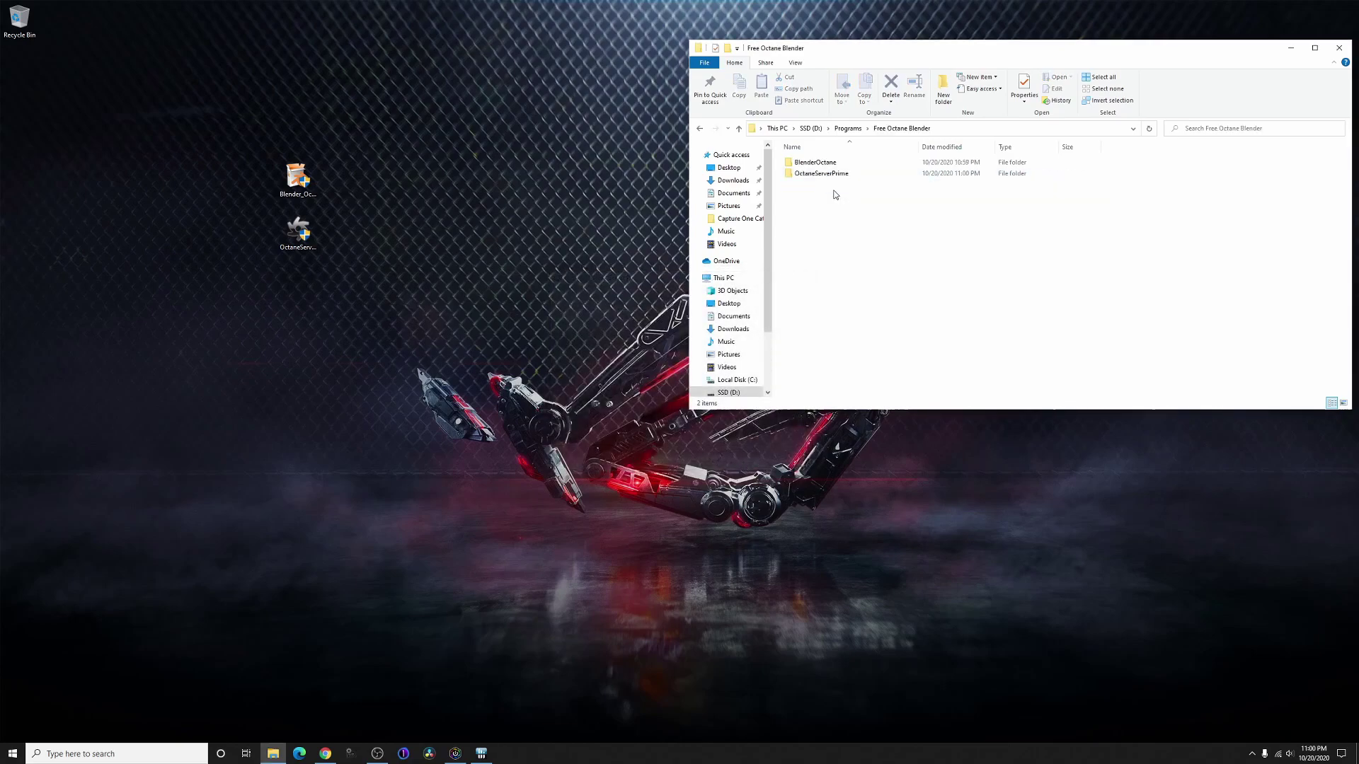
{"action": "left_click", "coordinate": [819, 163]}
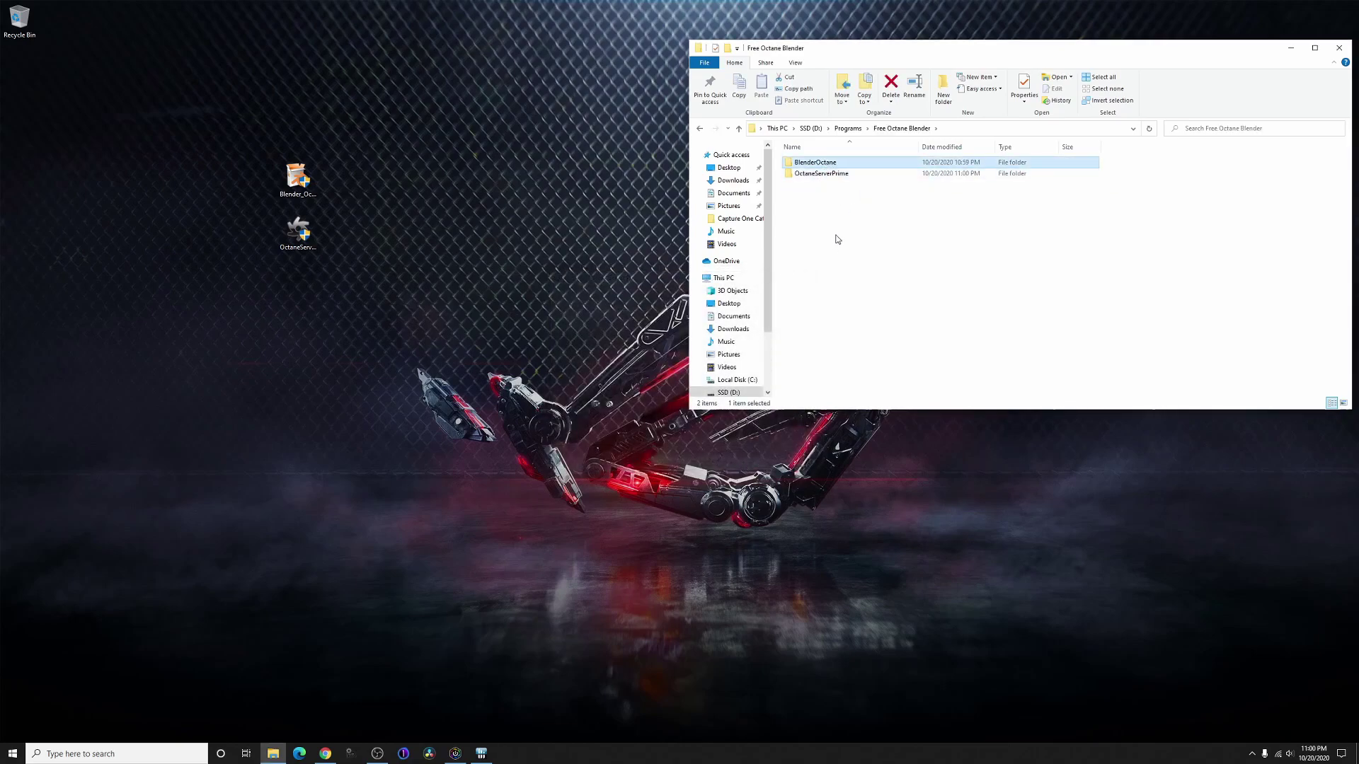
{"action": "double_click", "coordinate": [821, 174]}
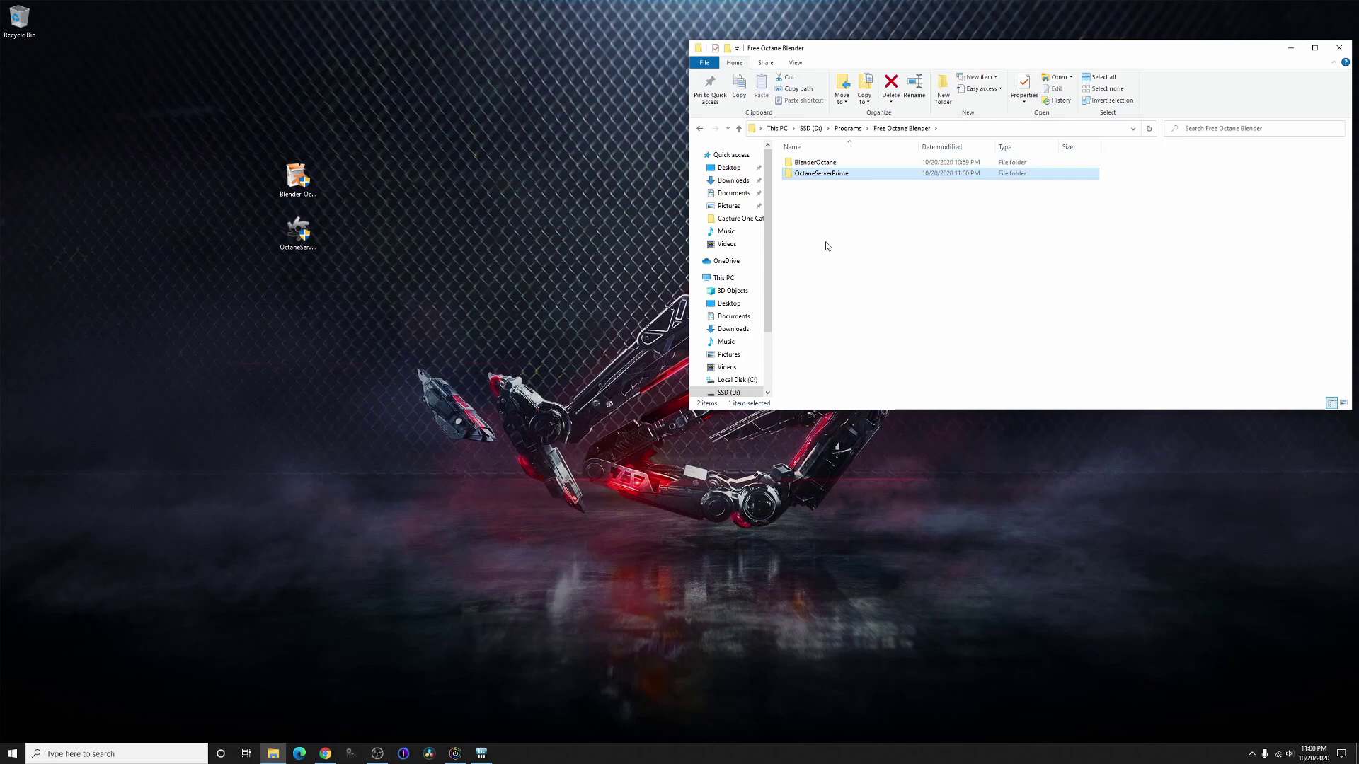
{"action": "right_click", "coordinate": [817, 184]}
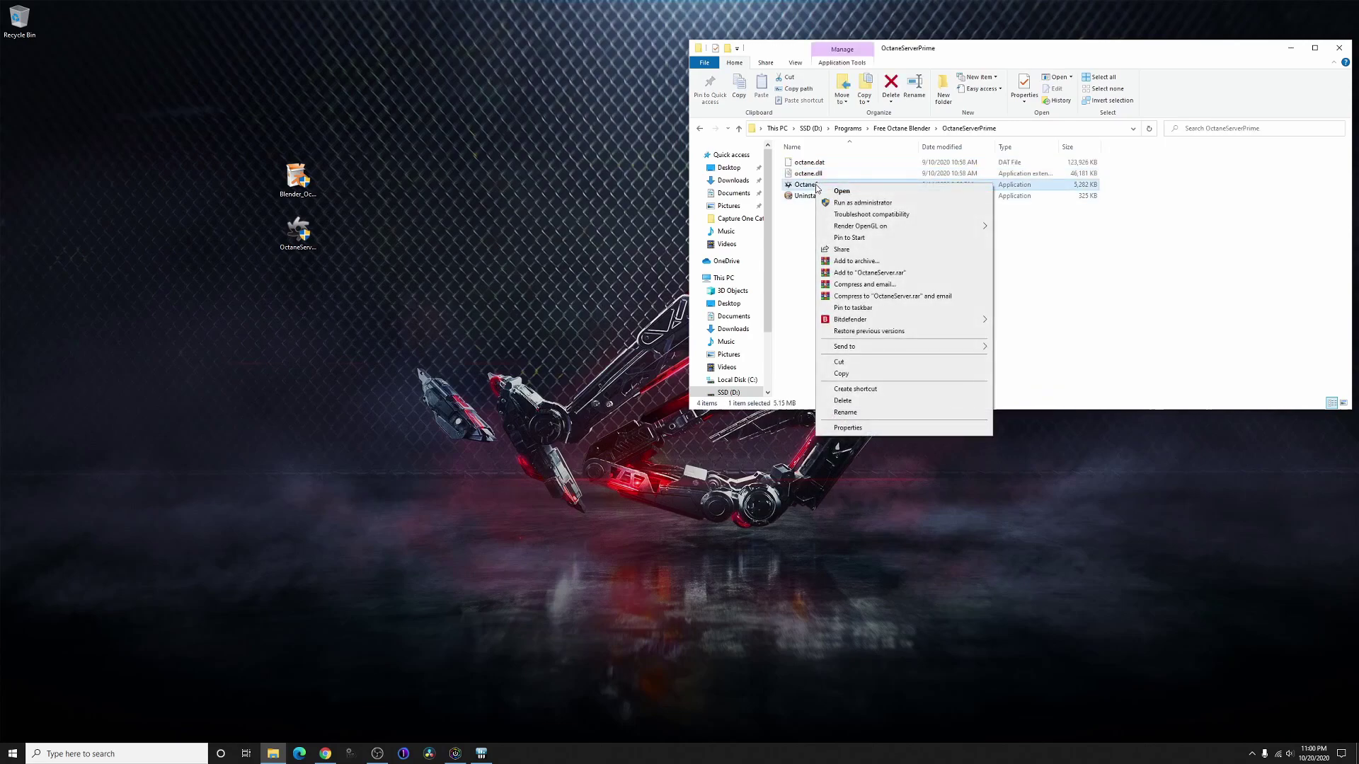
{"action": "left_click", "coordinate": [855, 389]}
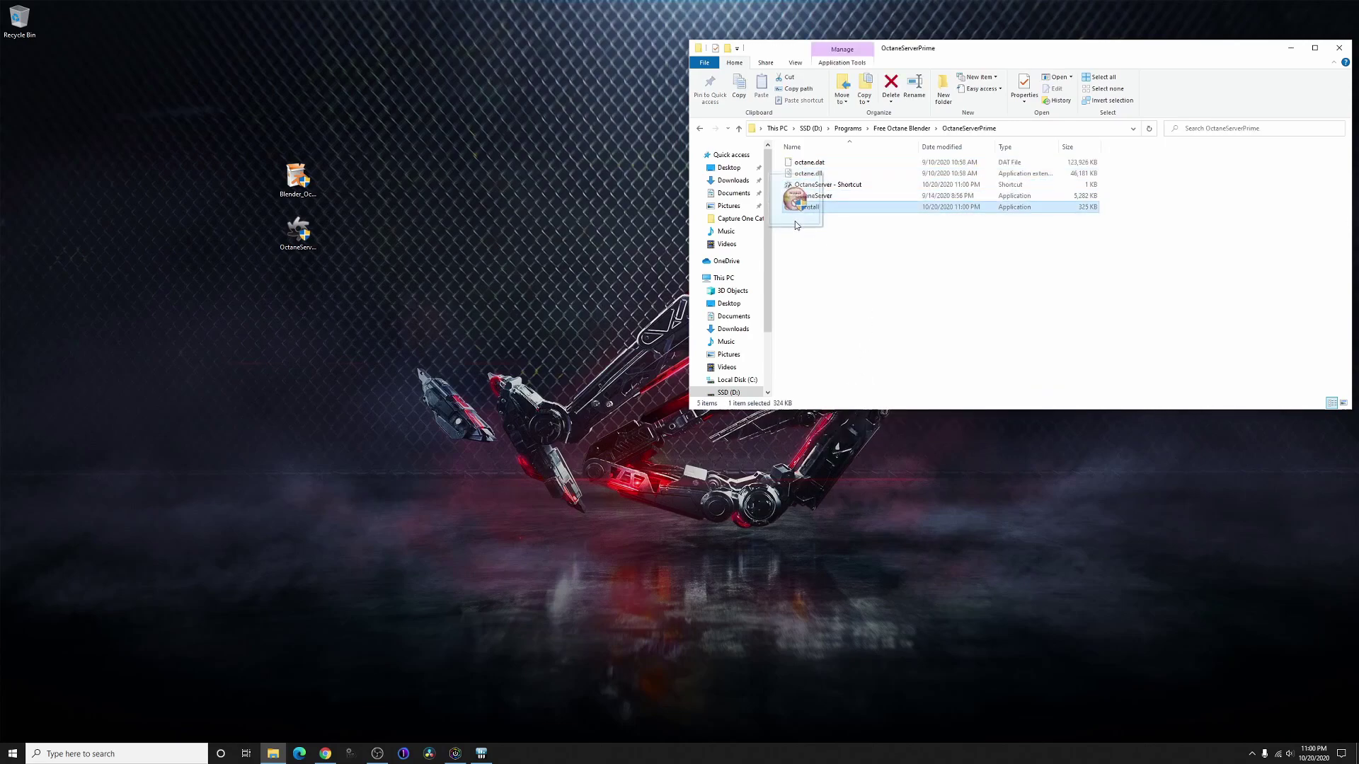
{"action": "left_click_drag", "start_coordinate": [825, 185], "coordinate": [619, 134]}
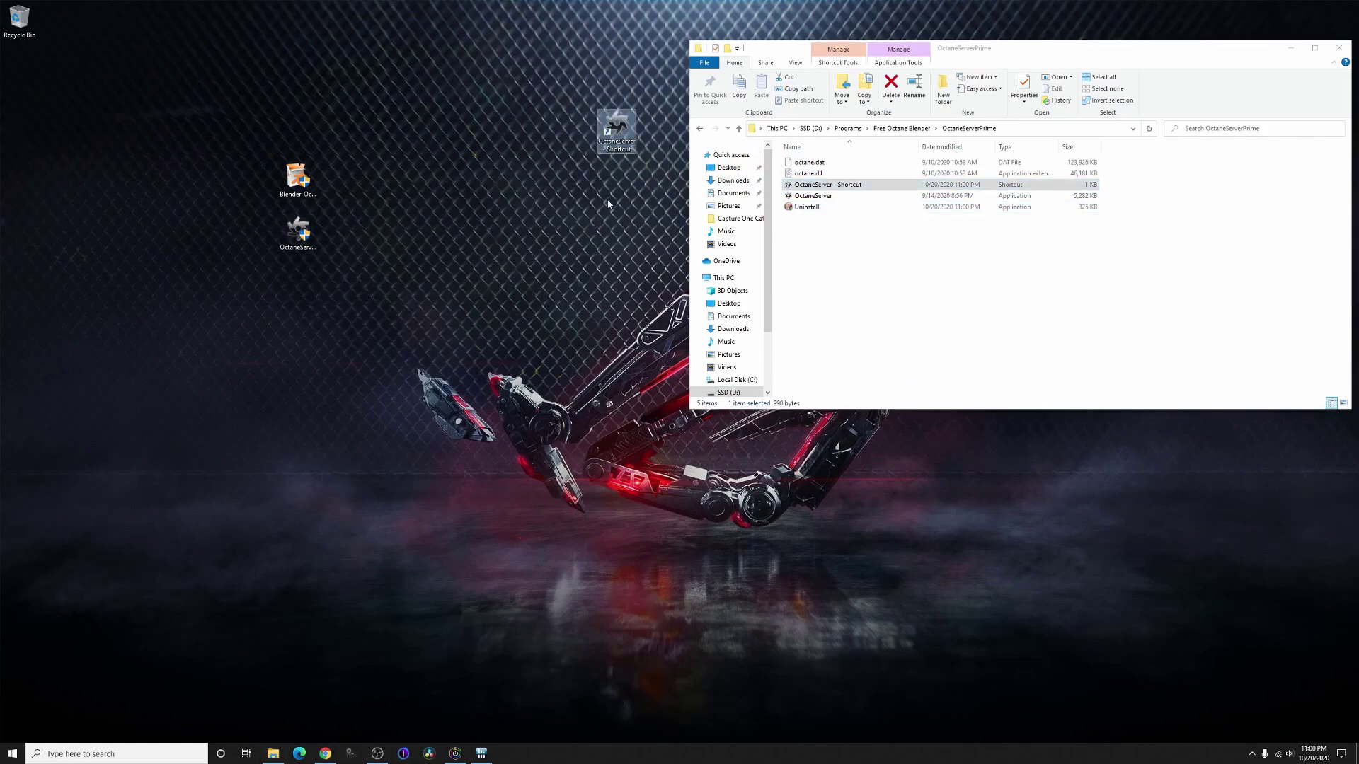
Create a blender shortcut from BlenderOctane on the desktop and close File Explorer.
{"action": "left_click", "coordinate": [902, 128]}
{"action": "double_click", "coordinate": [805, 162]}
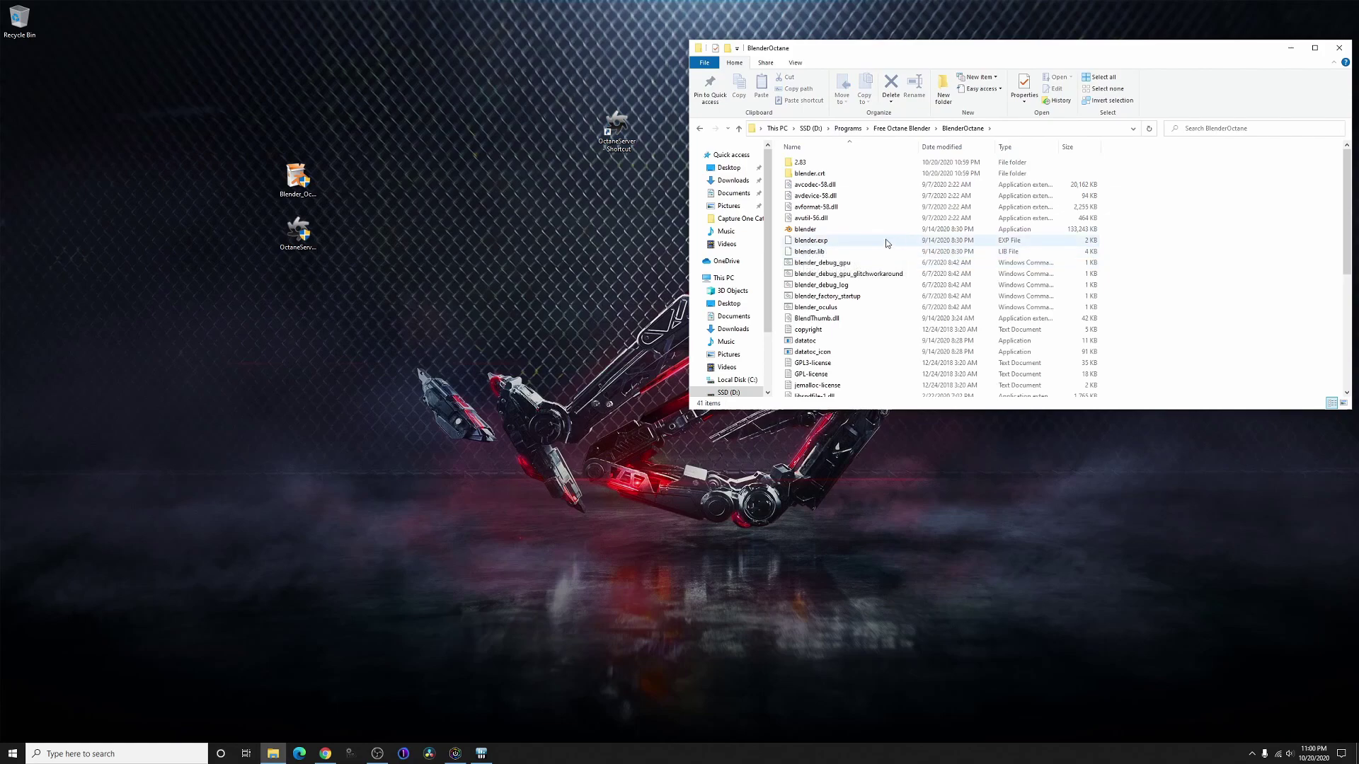
{"action": "left_click", "coordinate": [811, 232]}
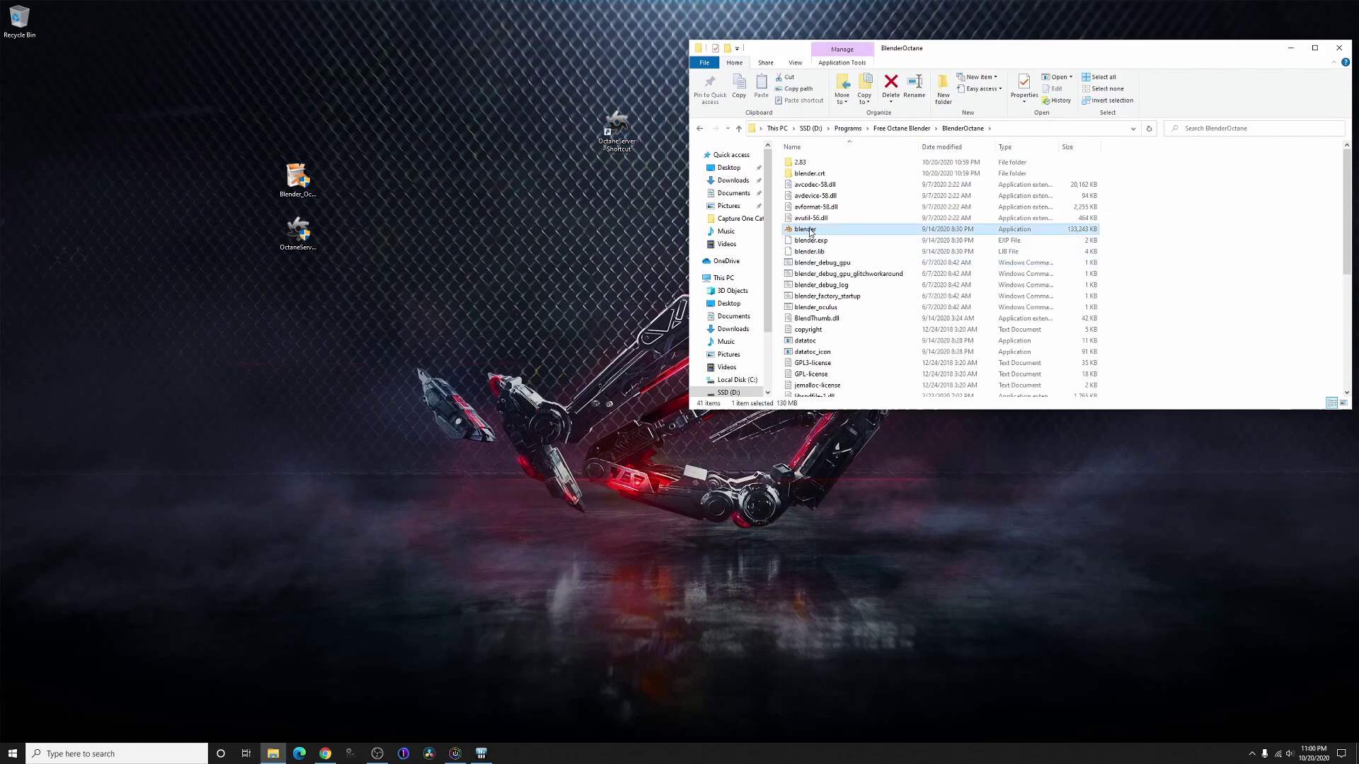
{"action": "right_click", "coordinate": [811, 232]}
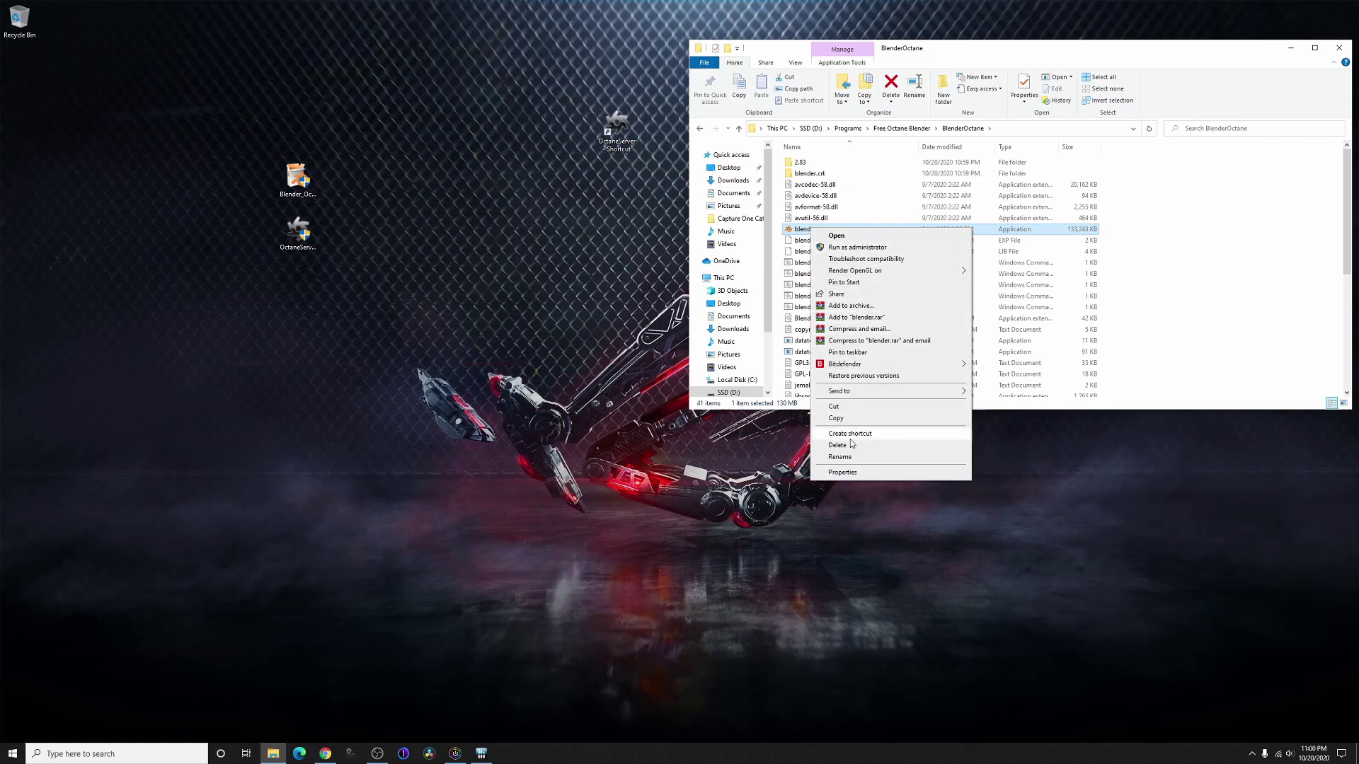
{"action": "mouse_move", "coordinate": [854, 271]}
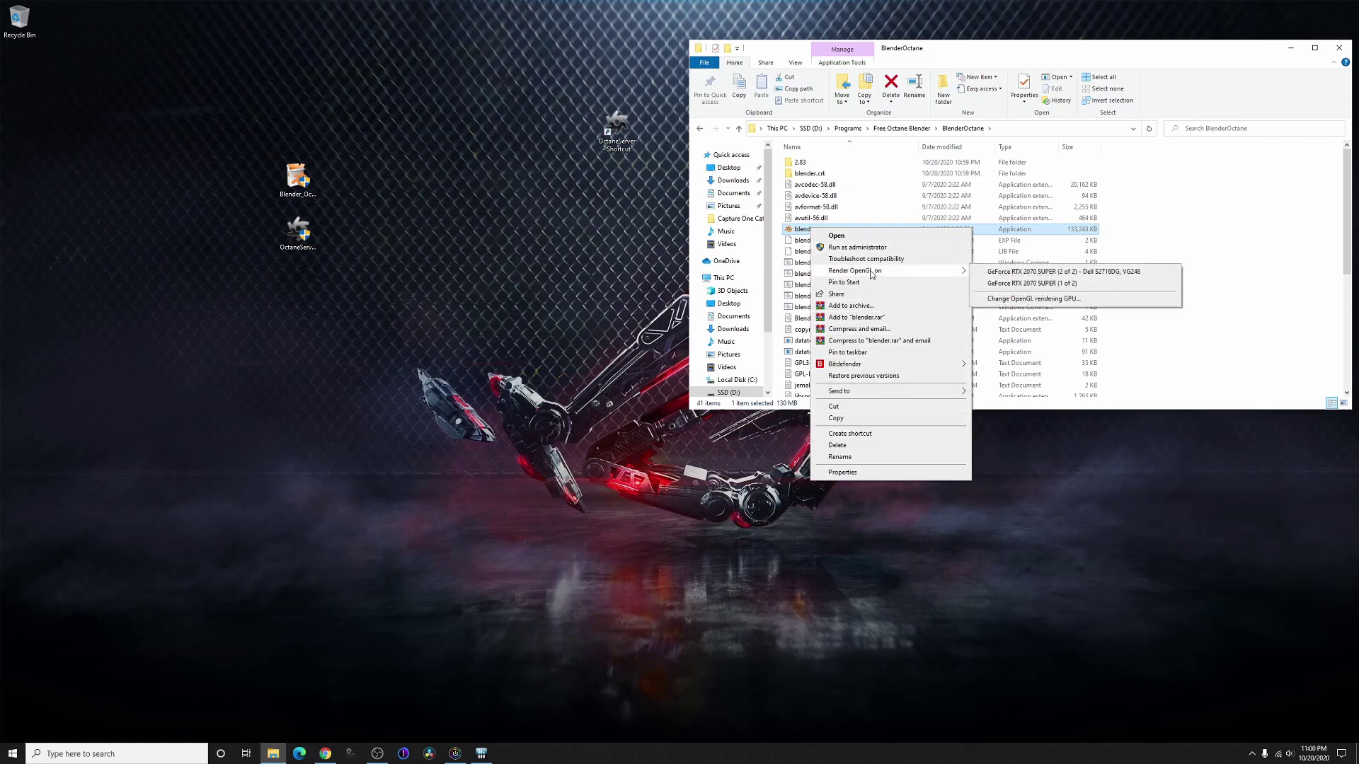
{"action": "left_click", "coordinate": [851, 434]}
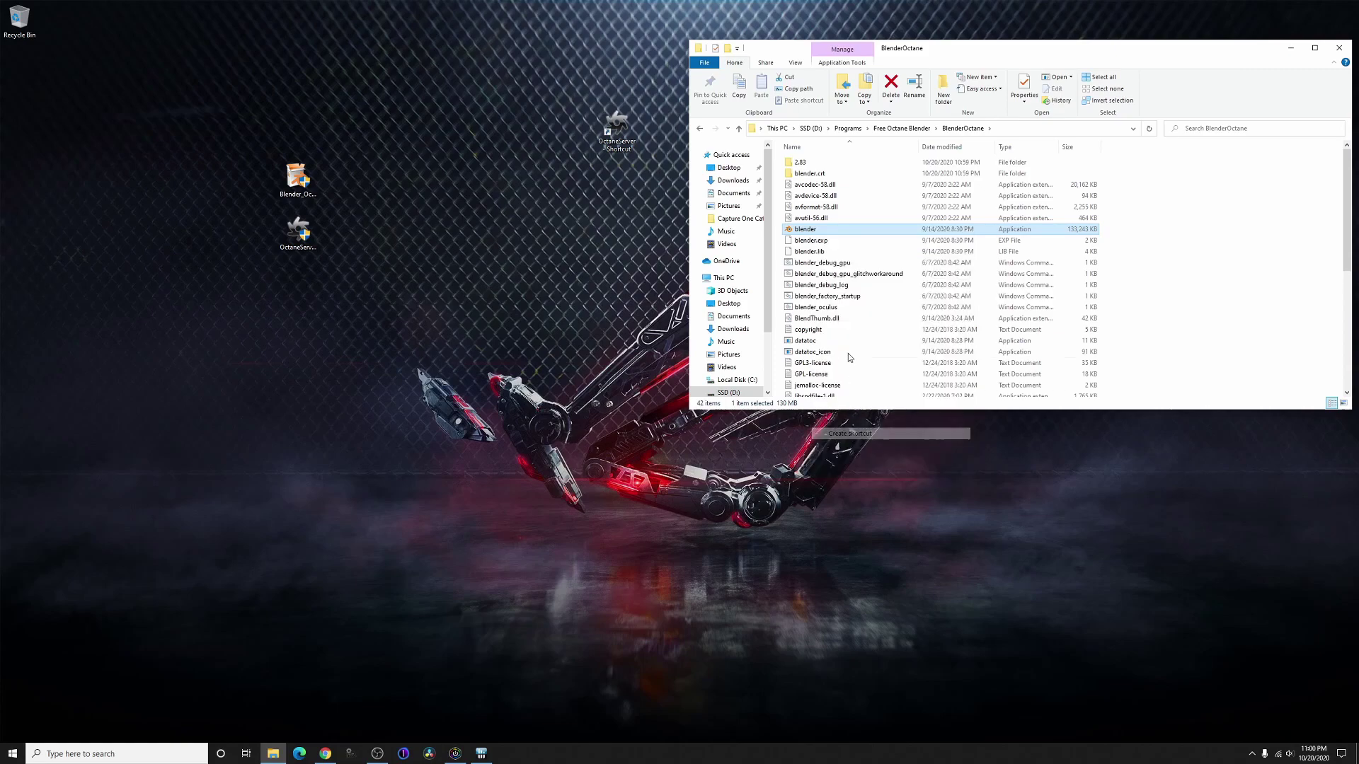
{"action": "left_click_drag", "start_coordinate": [821, 228], "coordinate": [654, 183]}
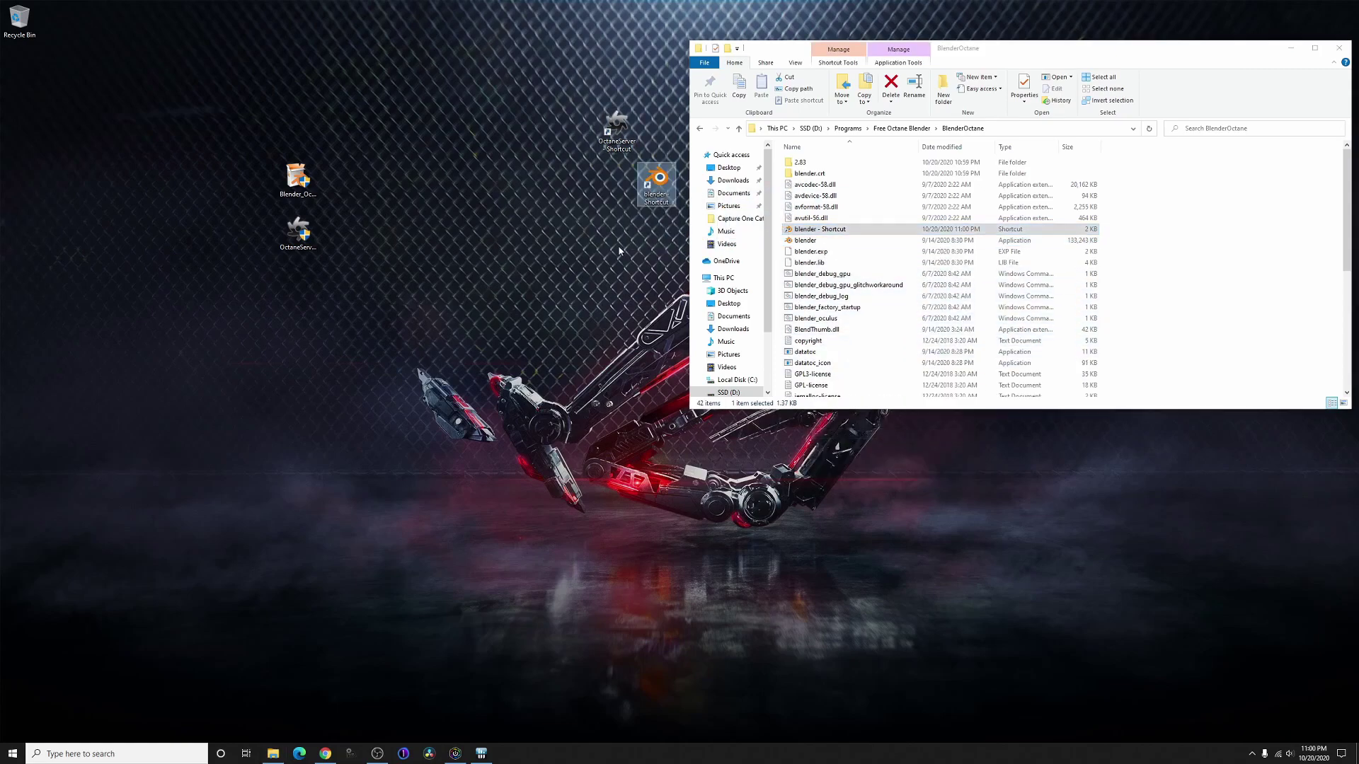
{"action": "left_click", "coordinate": [1339, 47]}
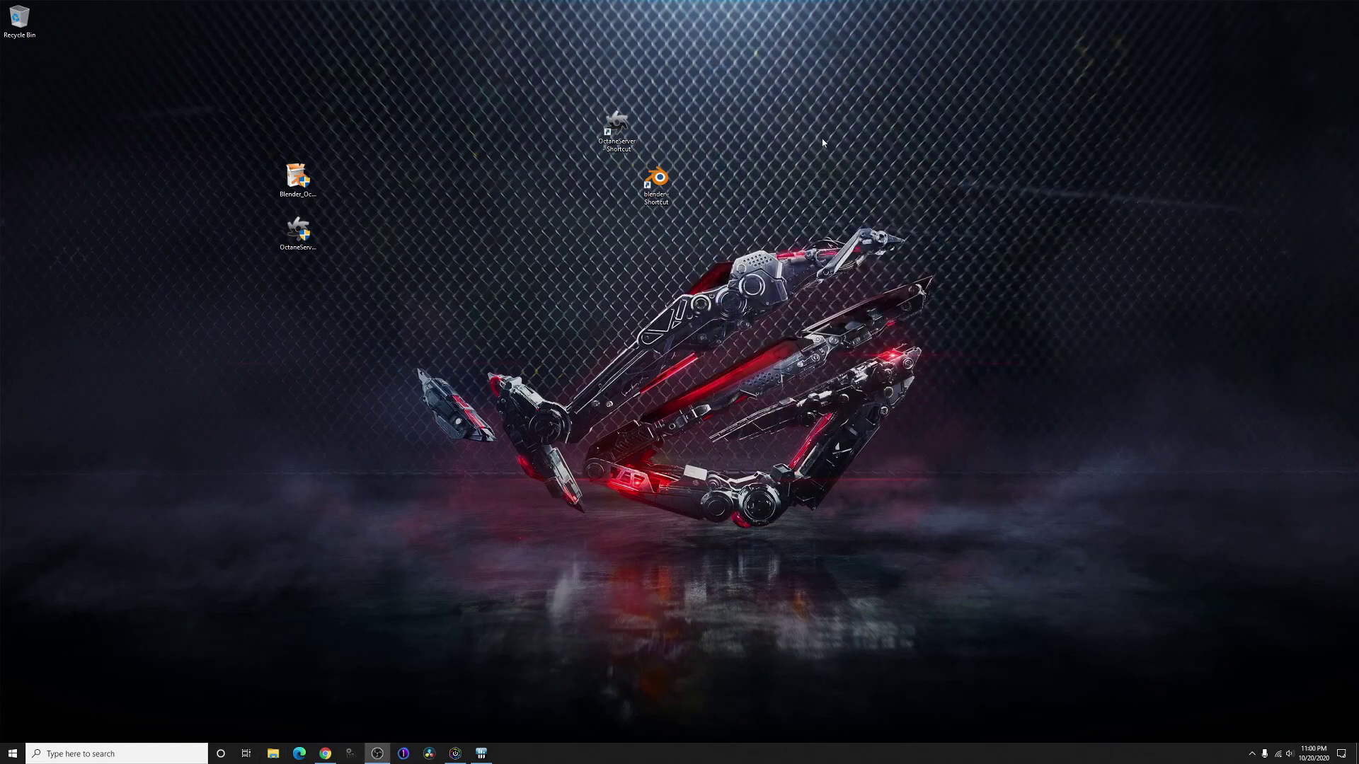
Gather the two new shortcuts at the upper left and empty the Recycle Bin.
{"action": "left_click_drag", "start_coordinate": [338, 131], "coordinate": [280, 283]}
{"action": "mouse_move", "coordinate": [297, 177]}
{"action": "left_mouse_down"}
{"action": "mouse_move", "coordinate": [203, 97]}
{"action": "mouse_move", "coordinate": [19, 19]}
{"action": "left_mouse_up"}
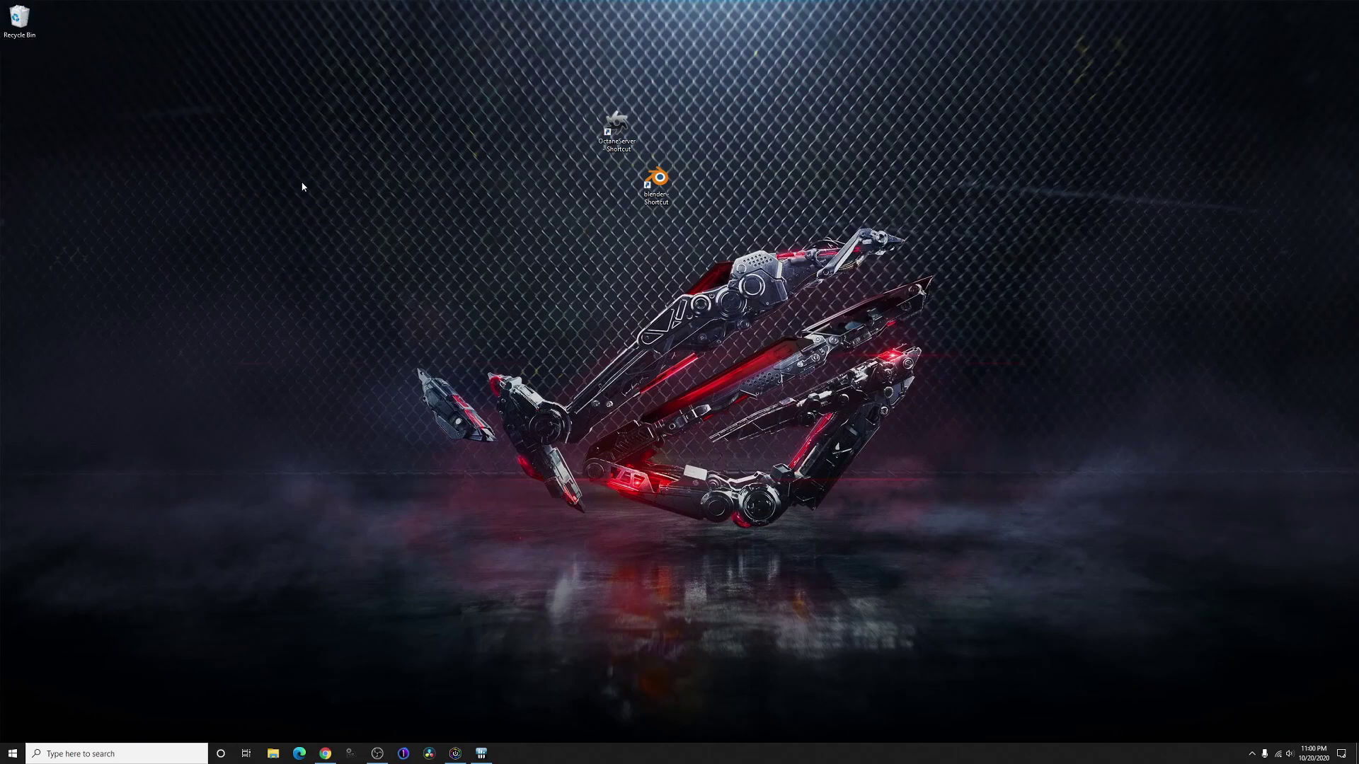
{"action": "right_click", "coordinate": [19, 19]}
{"action": "left_click", "coordinate": [60, 44]}
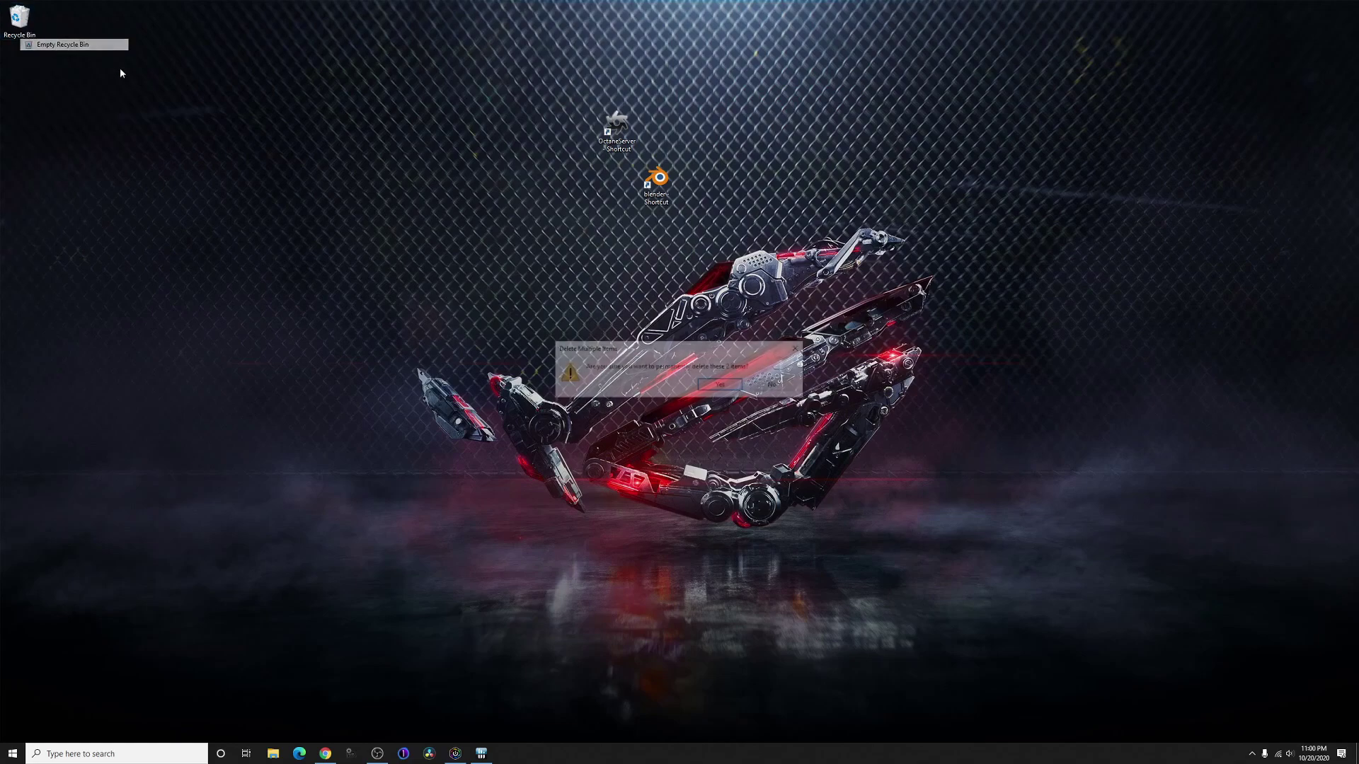
{"action": "left_click", "coordinate": [720, 387]}
Move both shortcuts to the top-right corner and launch OctaneServer.
{"action": "left_click_drag", "start_coordinate": [522, 102], "coordinate": [704, 272]}
{"action": "left_click_drag", "start_coordinate": [617, 127], "coordinate": [1329, 44]}
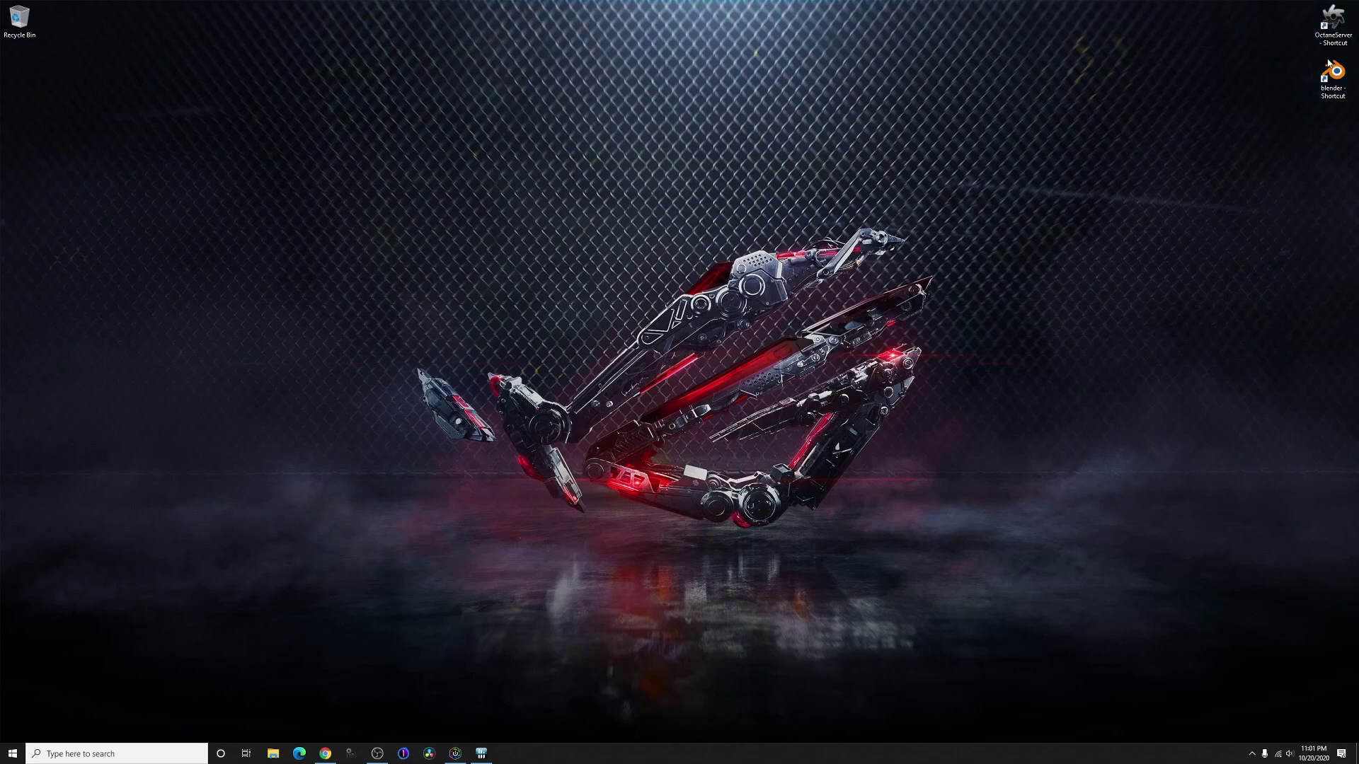
{"action": "double_click", "coordinate": [1326, 23]}
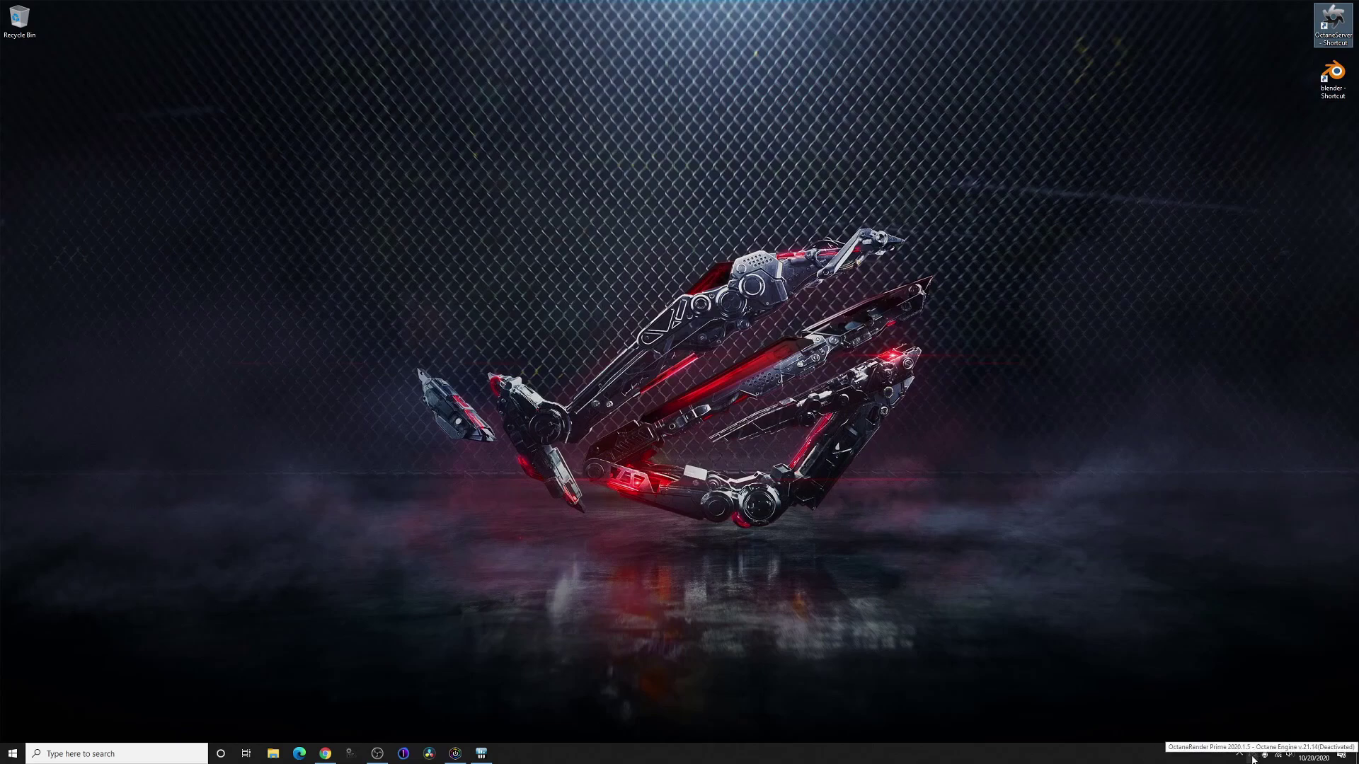
{"action": "left_click", "coordinate": [1337, 80]}
Launch Blender OctaneRender Edition and enter the OTOY username and password to sign in.
{"action": "double_click", "coordinate": [1337, 80]}
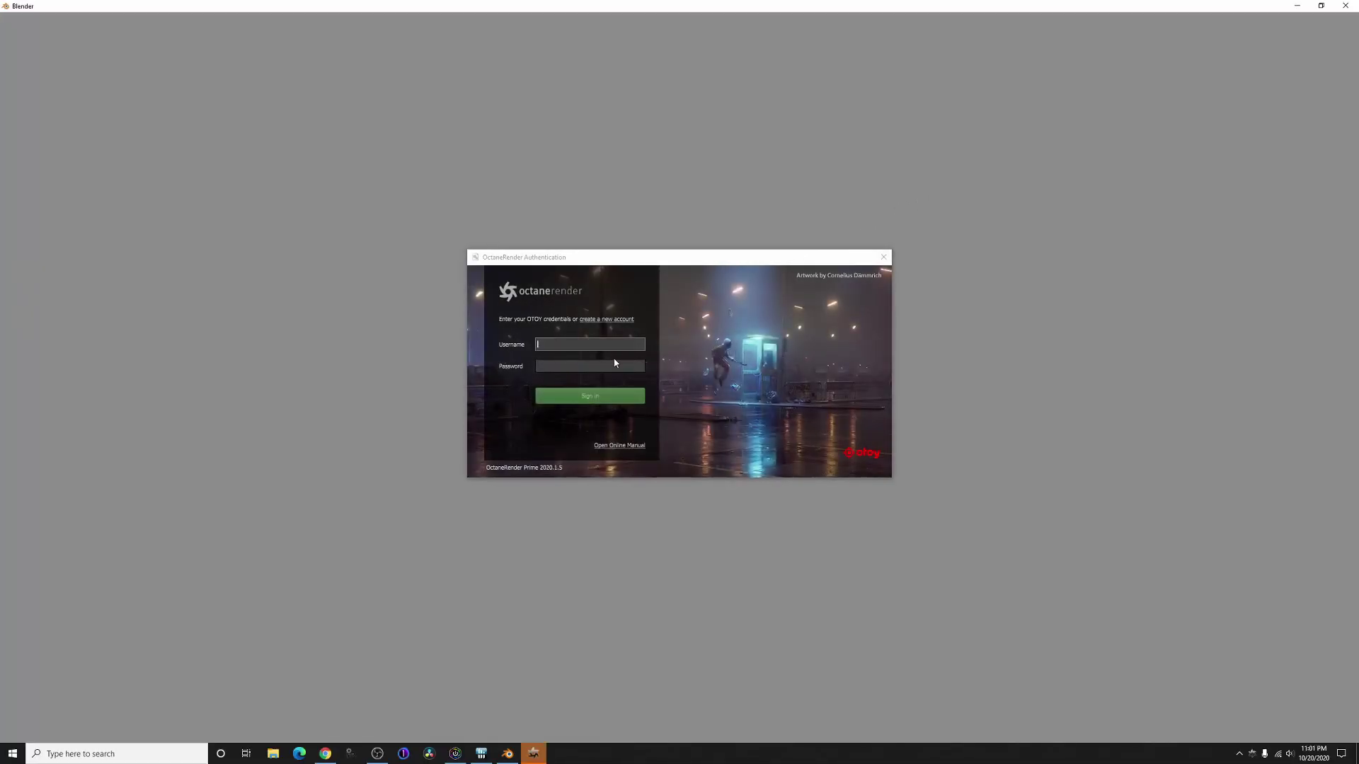
{"action": "left_click", "coordinate": [611, 346]}
{"action": "type", "text": "finalresult"}
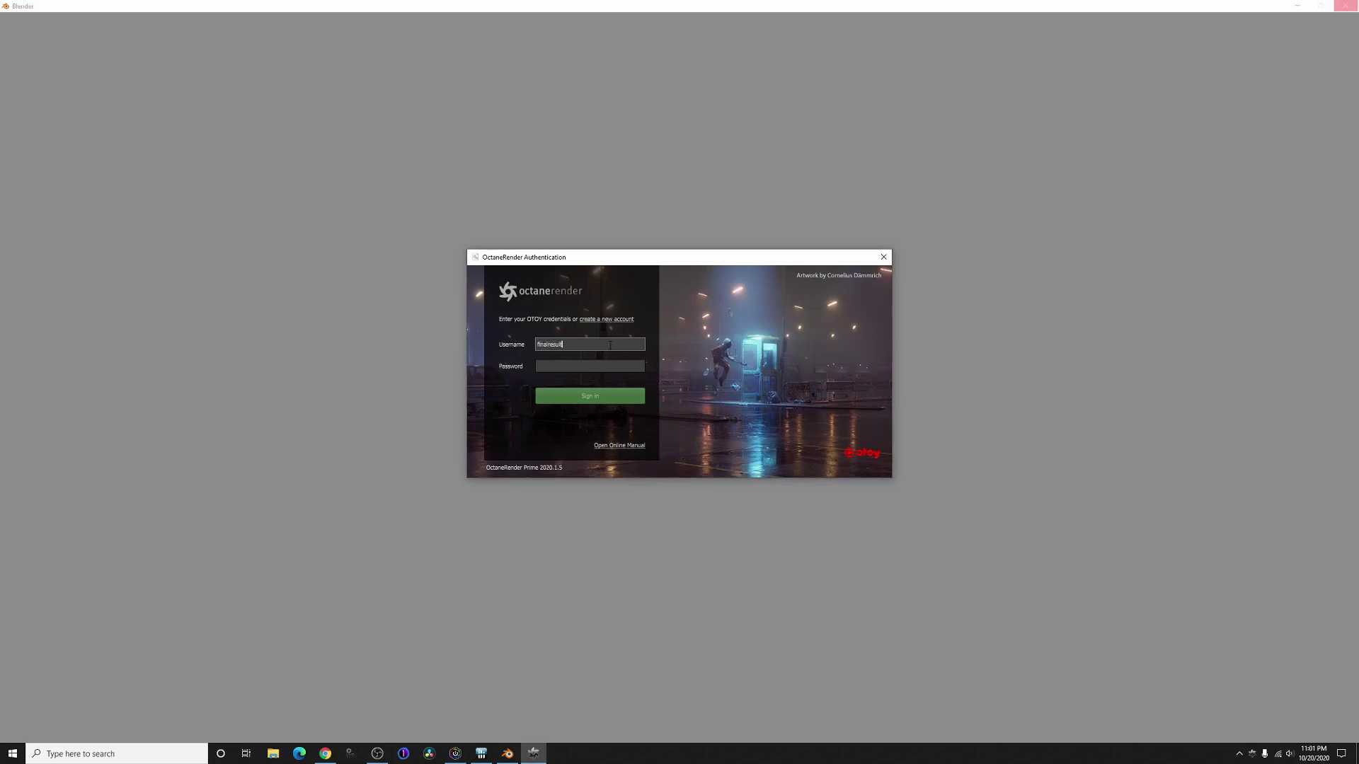
{"action": "key", "text": "Tab"}
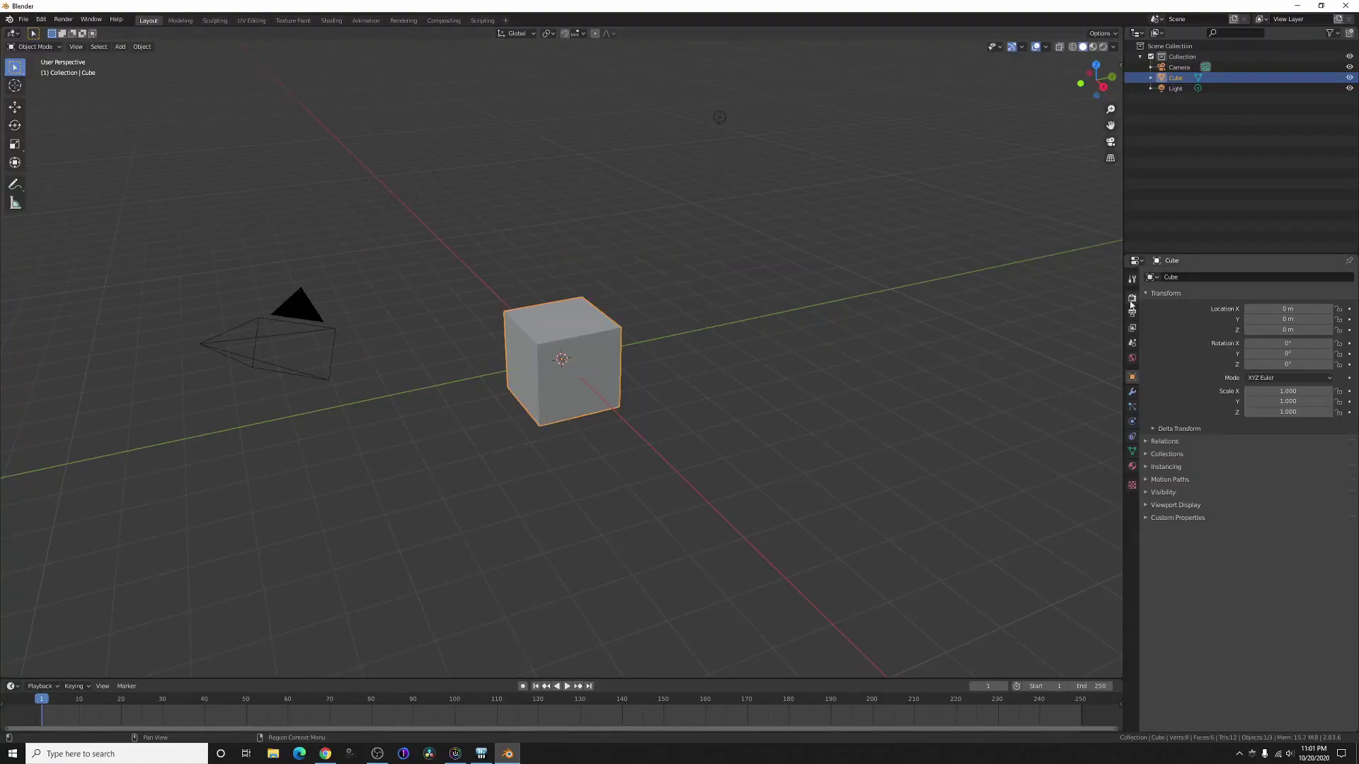
Set the scene's render engine to Octane in Render Properties.
{"action": "left_click", "coordinate": [1132, 298]}
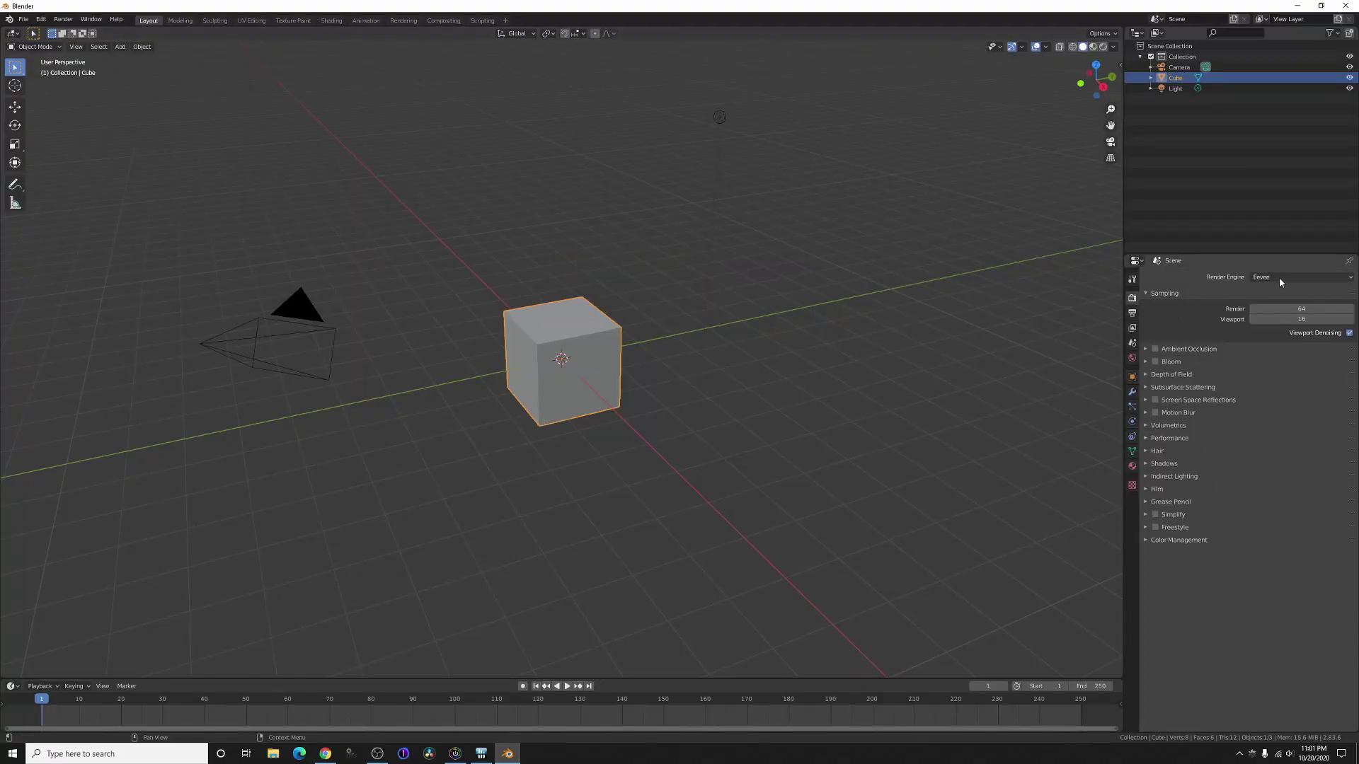
{"action": "left_click", "coordinate": [1279, 277]}
{"action": "left_click", "coordinate": [1274, 327]}
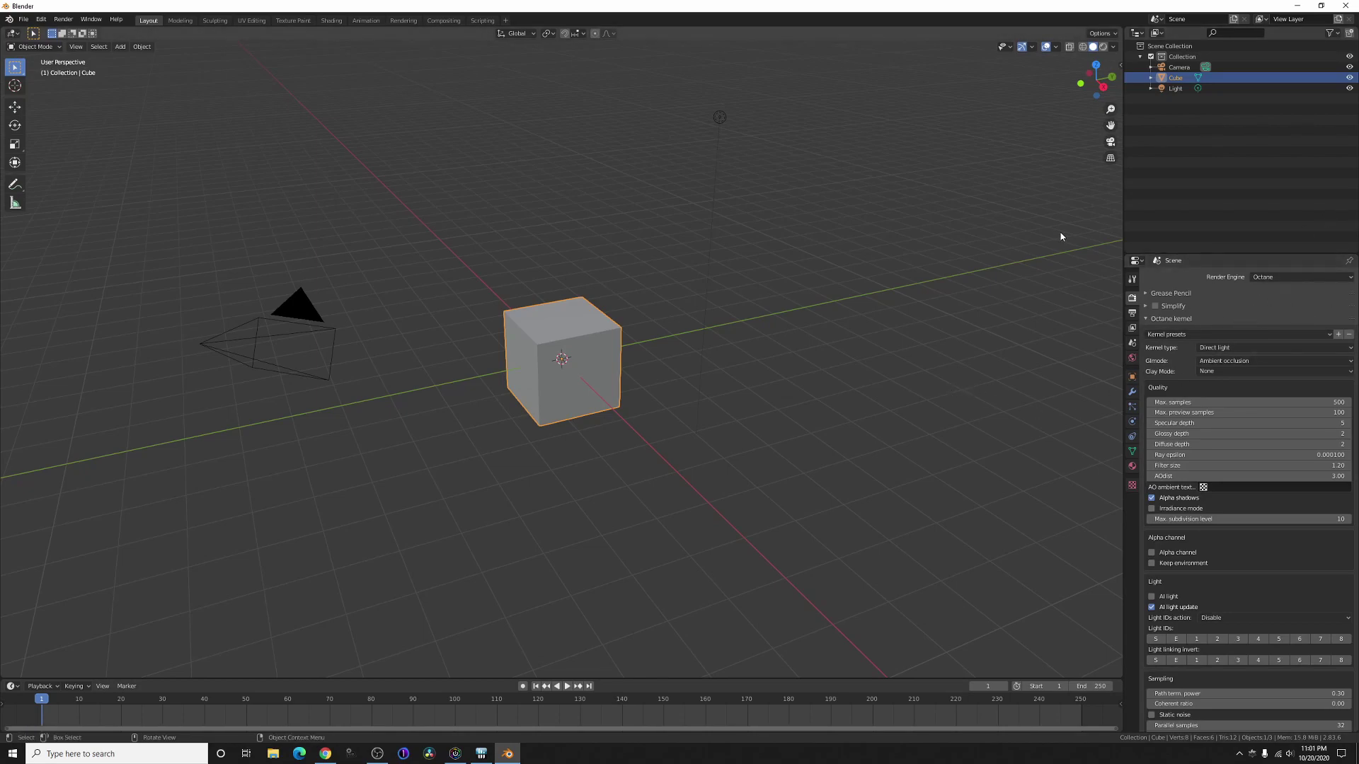
Restore and re-maximize the Blender window, then bring back the splash screen.
{"action": "left_click_drag", "start_coordinate": [779, 6], "coordinate": [752, 99]}
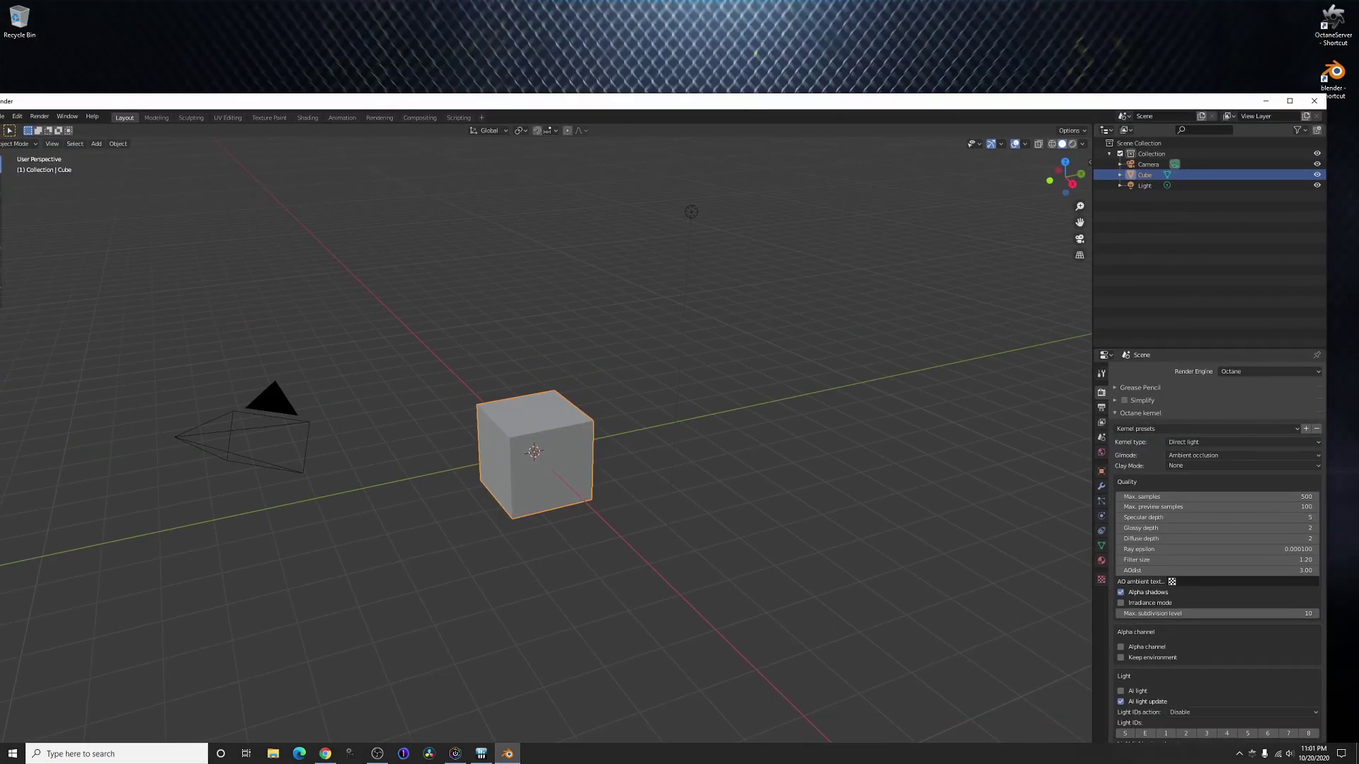
{"action": "double_click", "coordinate": [1133, 99]}
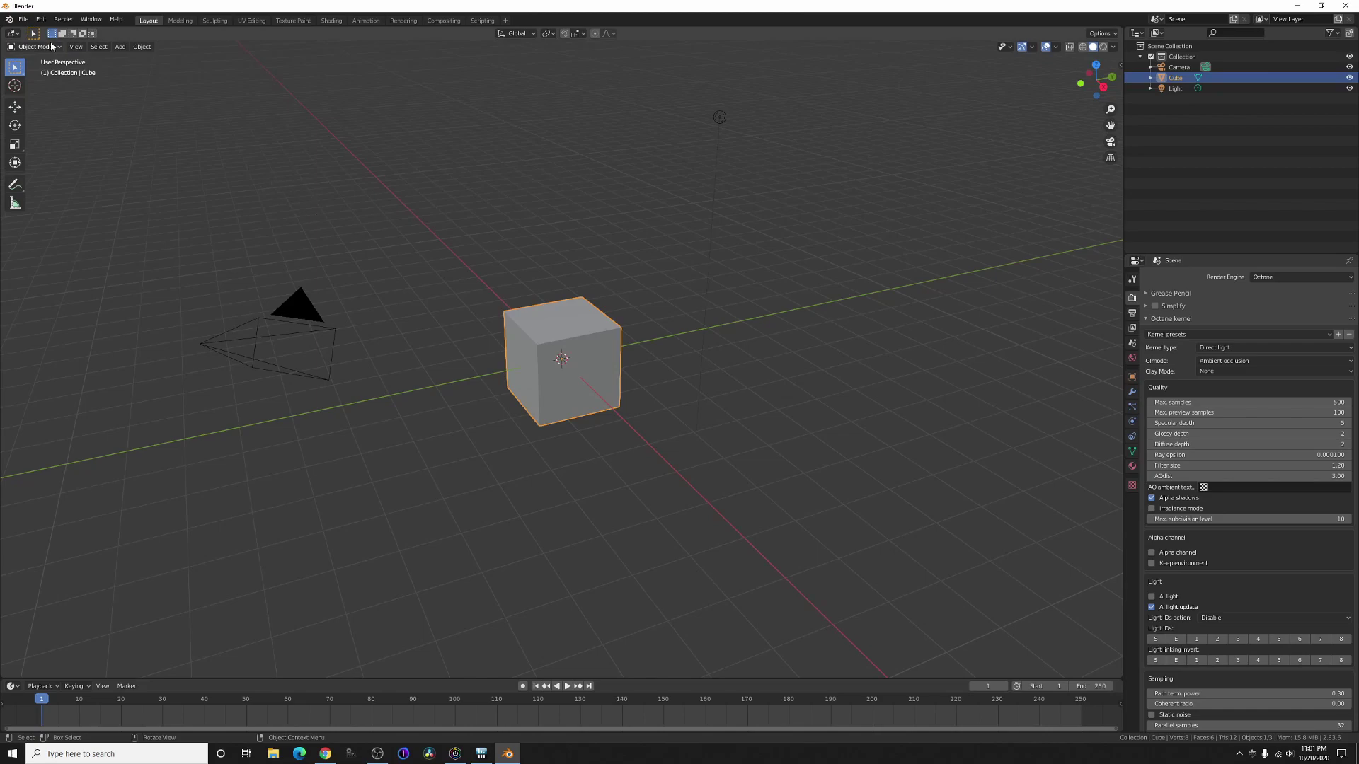
{"action": "left_click", "coordinate": [9, 19]}
{"action": "left_click", "coordinate": [28, 29]}
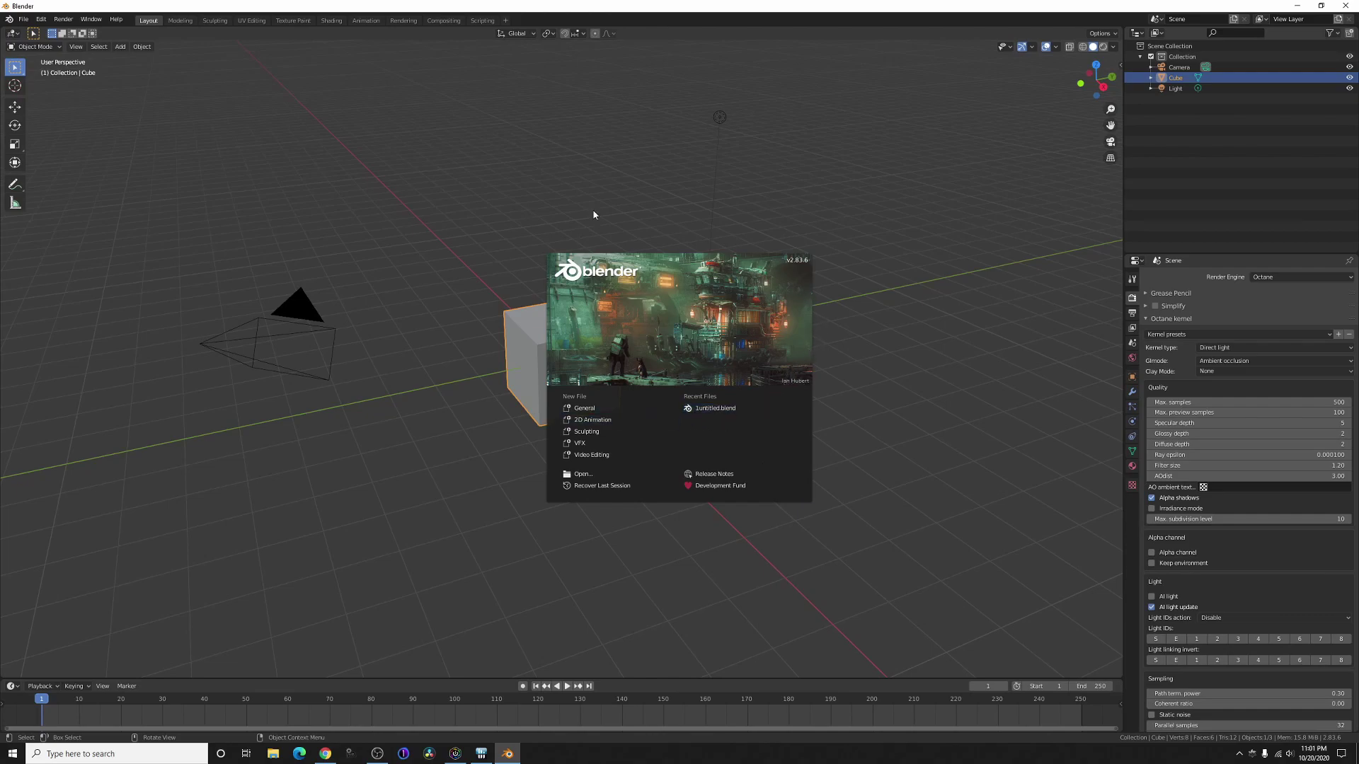
Confirm the OctaneRender Engine add-on is enabled by searching 'oct' in Preferences Add-ons.
{"action": "left_click", "coordinate": [543, 150]}
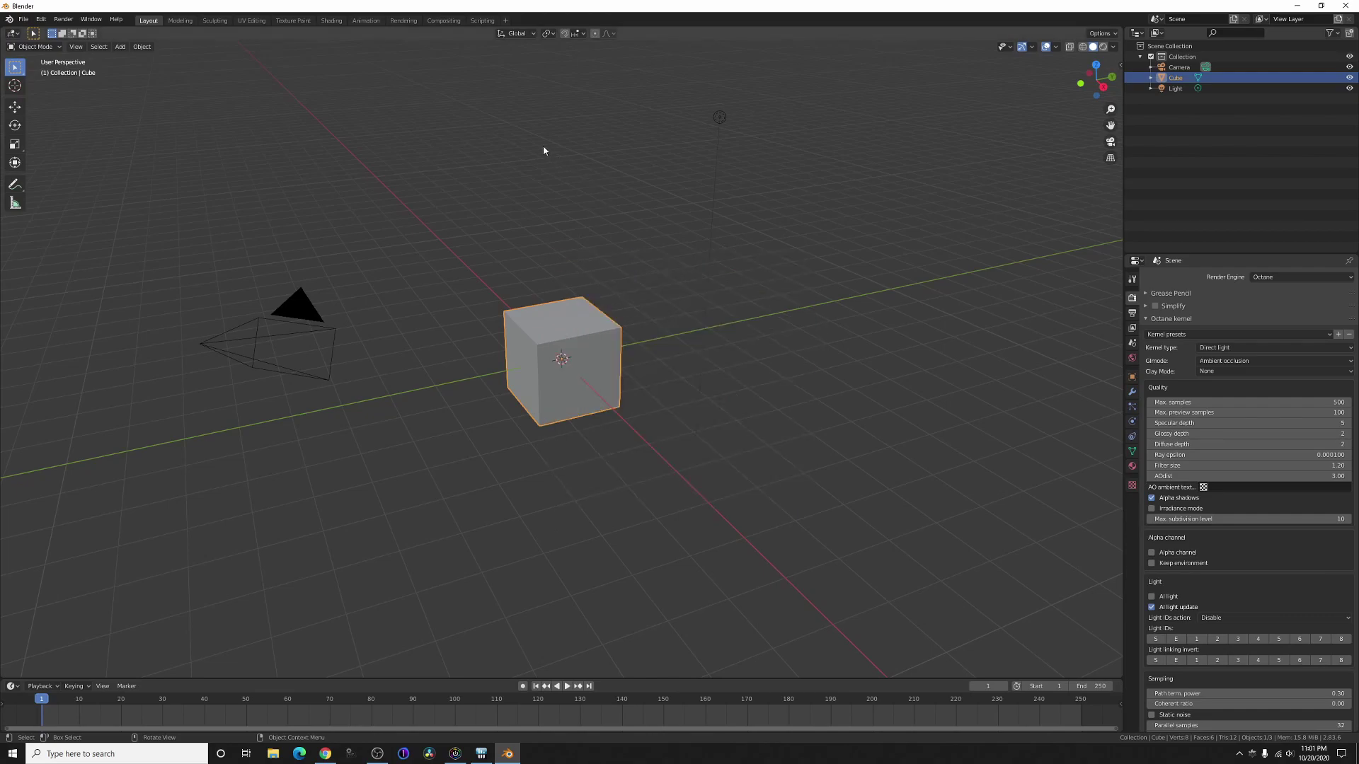
{"action": "left_click", "coordinate": [43, 20]}
{"action": "left_click", "coordinate": [63, 151]}
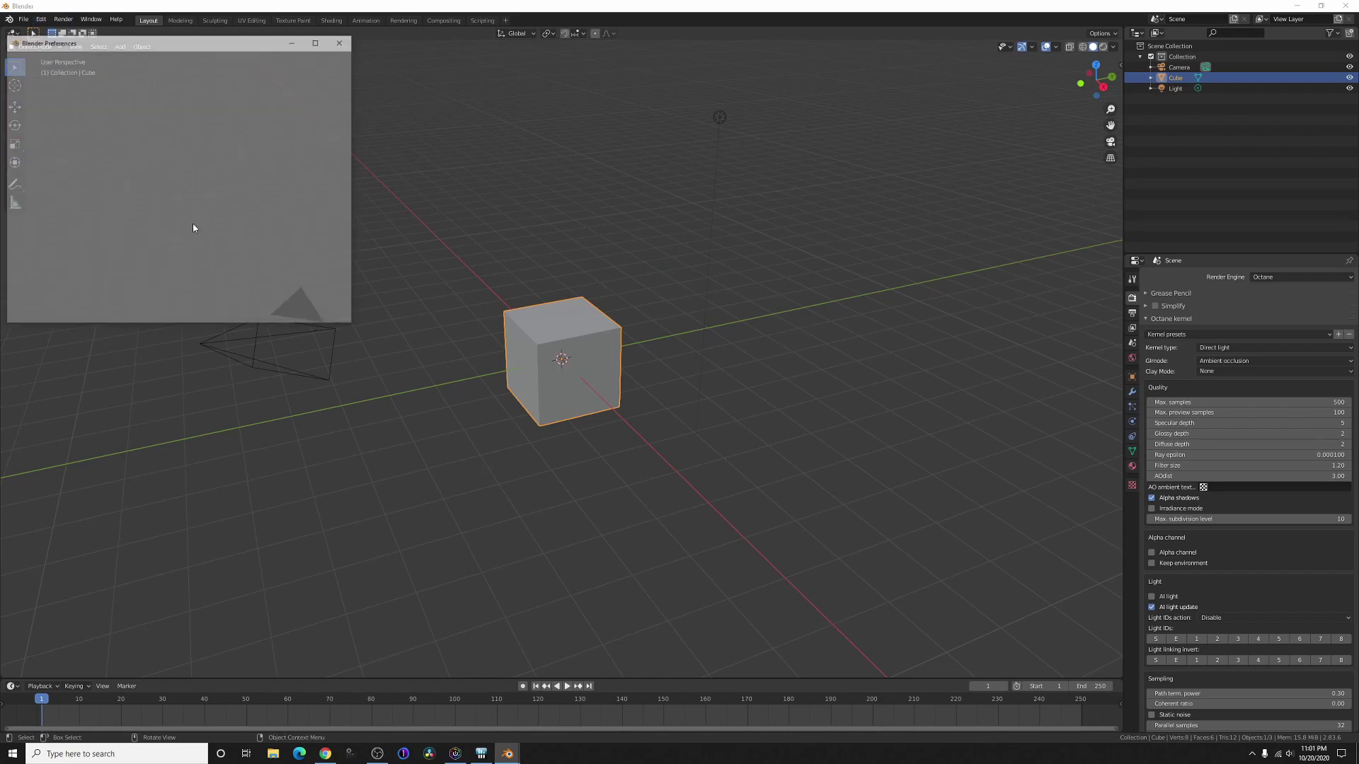
{"action": "left_click_drag", "start_coordinate": [226, 20], "coordinate": [549, 94]}
{"action": "left_click", "coordinate": [626, 125]}
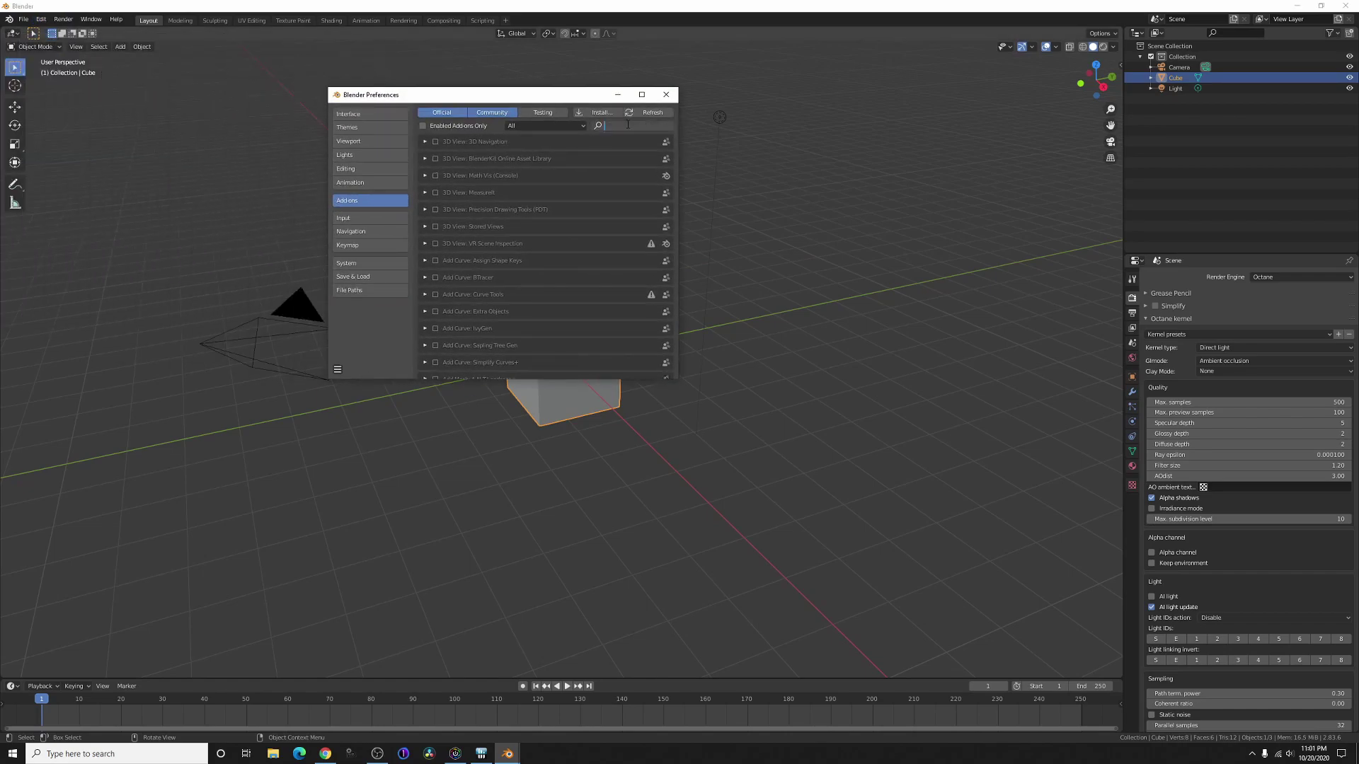
{"action": "type", "text": "oct"}
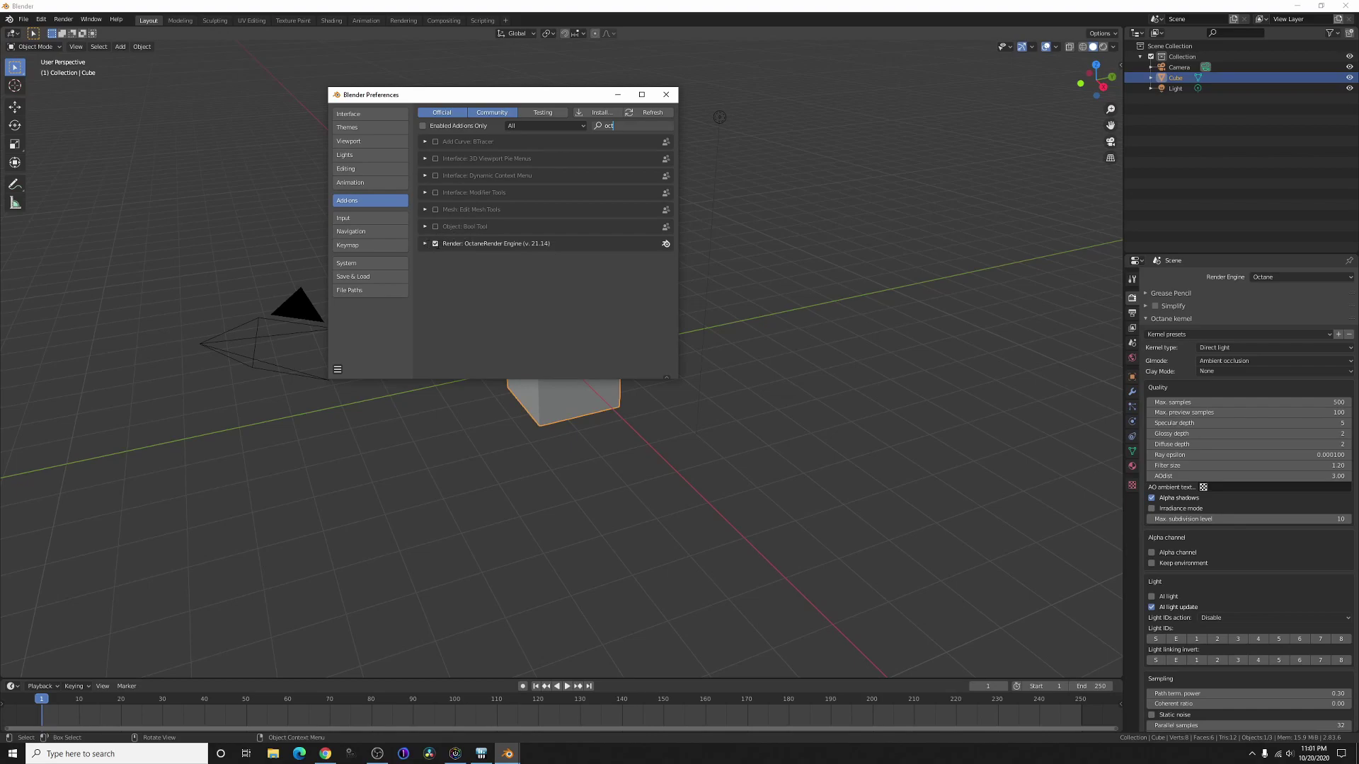
{"action": "left_click", "coordinate": [665, 95]}
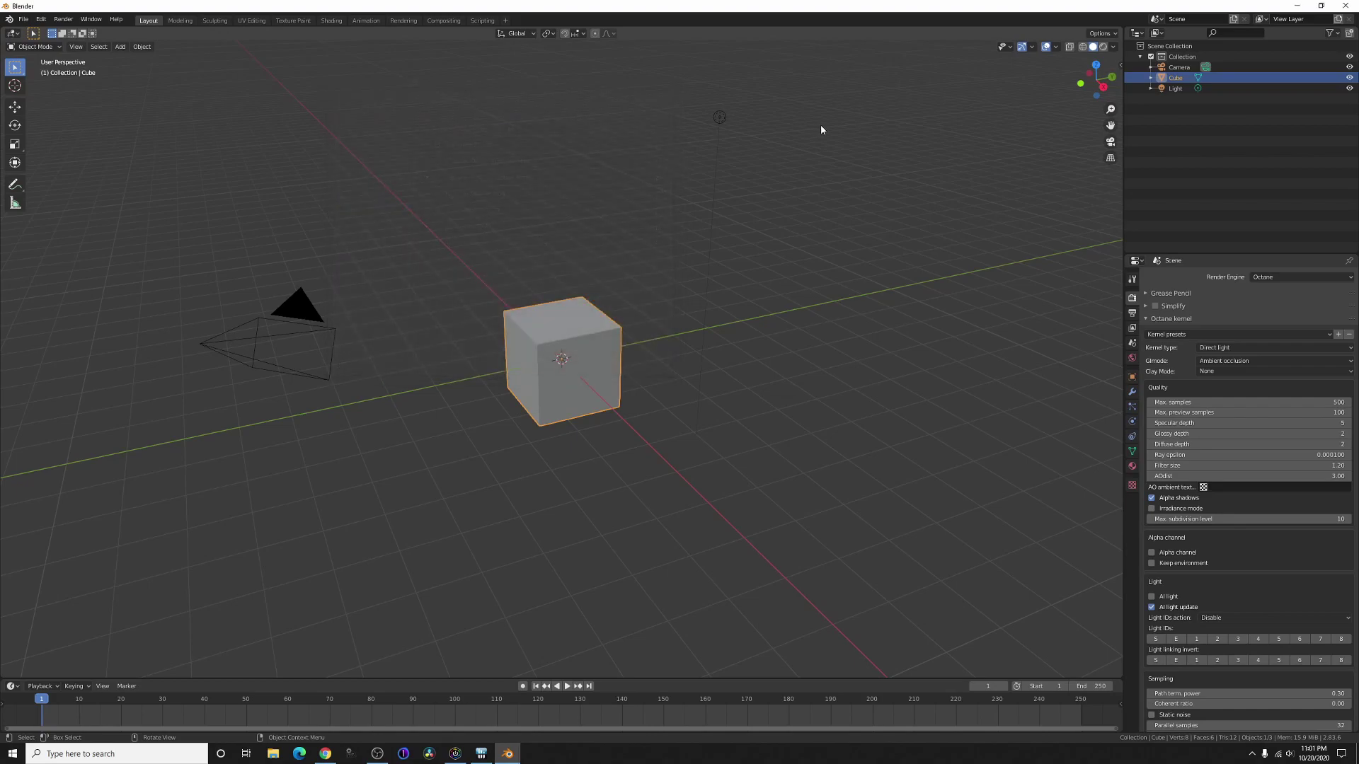
Start the Octane rendered preview and set the Color Management display device to None.
{"action": "left_click", "coordinate": [1093, 47]}
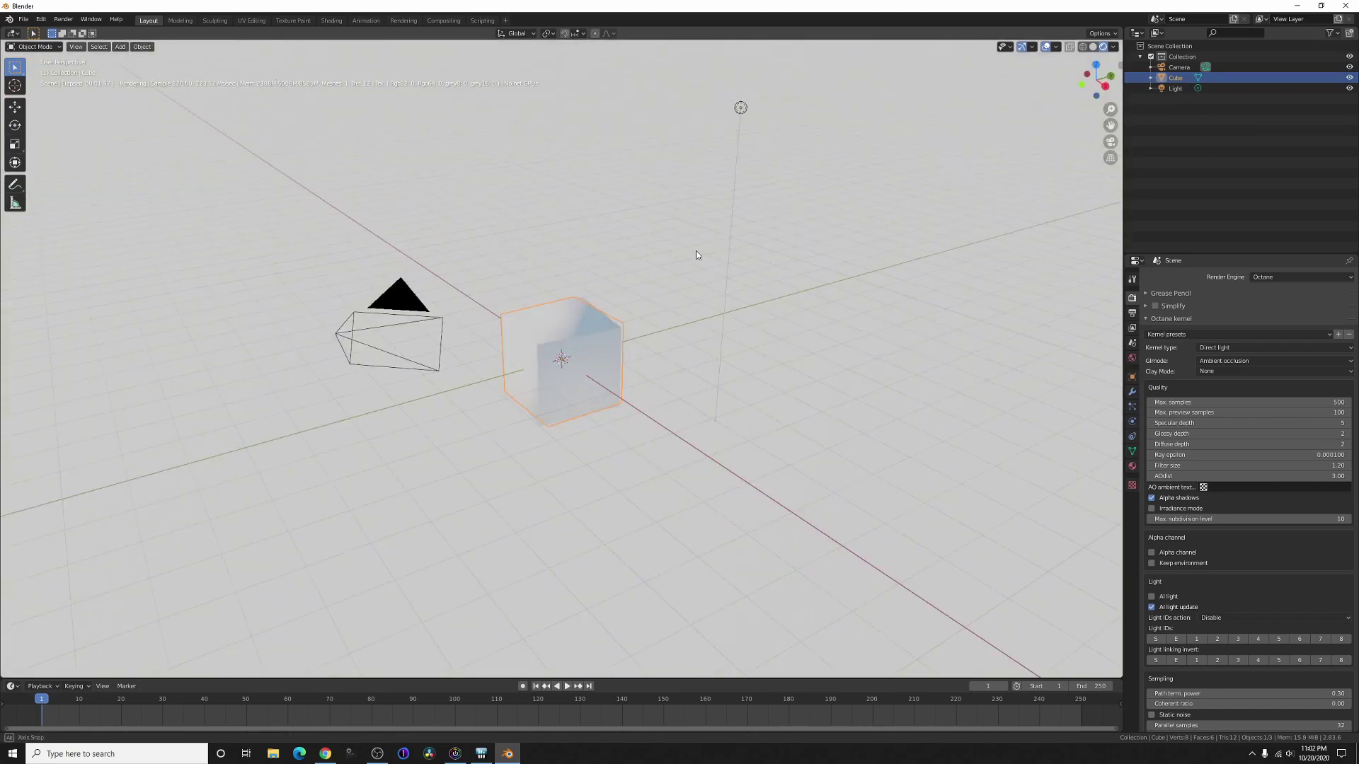
{"action": "mouse_move", "coordinate": [696, 254]}
{"action": "middle_mouse_down"}
{"action": "mouse_move", "coordinate": [653, 245]}
{"action": "mouse_move", "coordinate": [925, 310]}
{"action": "middle_mouse_up"}
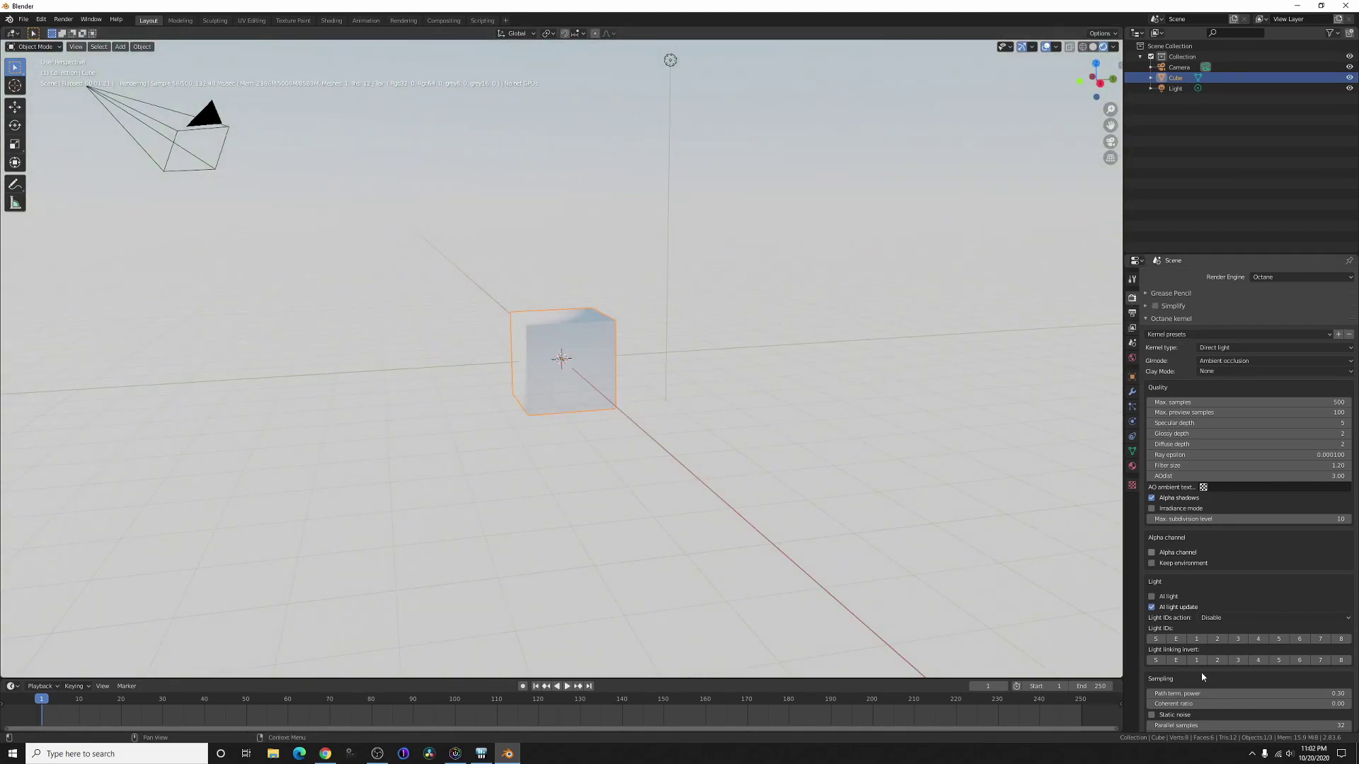
{"action": "scroll", "coordinate": [1202, 677], "scroll_direction": "down", "scroll_amount": 15}
{"action": "left_click", "coordinate": [1178, 726]}
{"action": "scroll", "coordinate": [1203, 672], "scroll_direction": "down", "scroll_amount": 3}
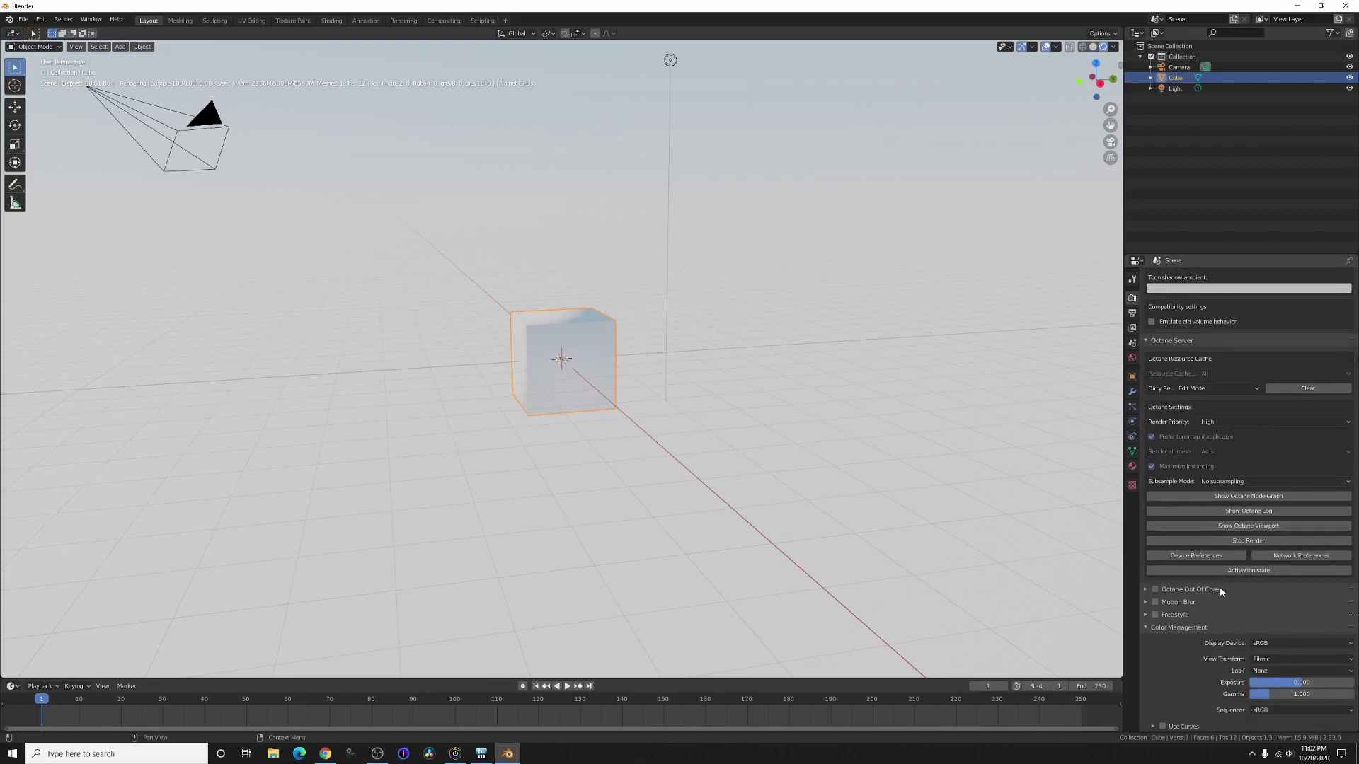
{"action": "left_click", "coordinate": [1303, 642]}
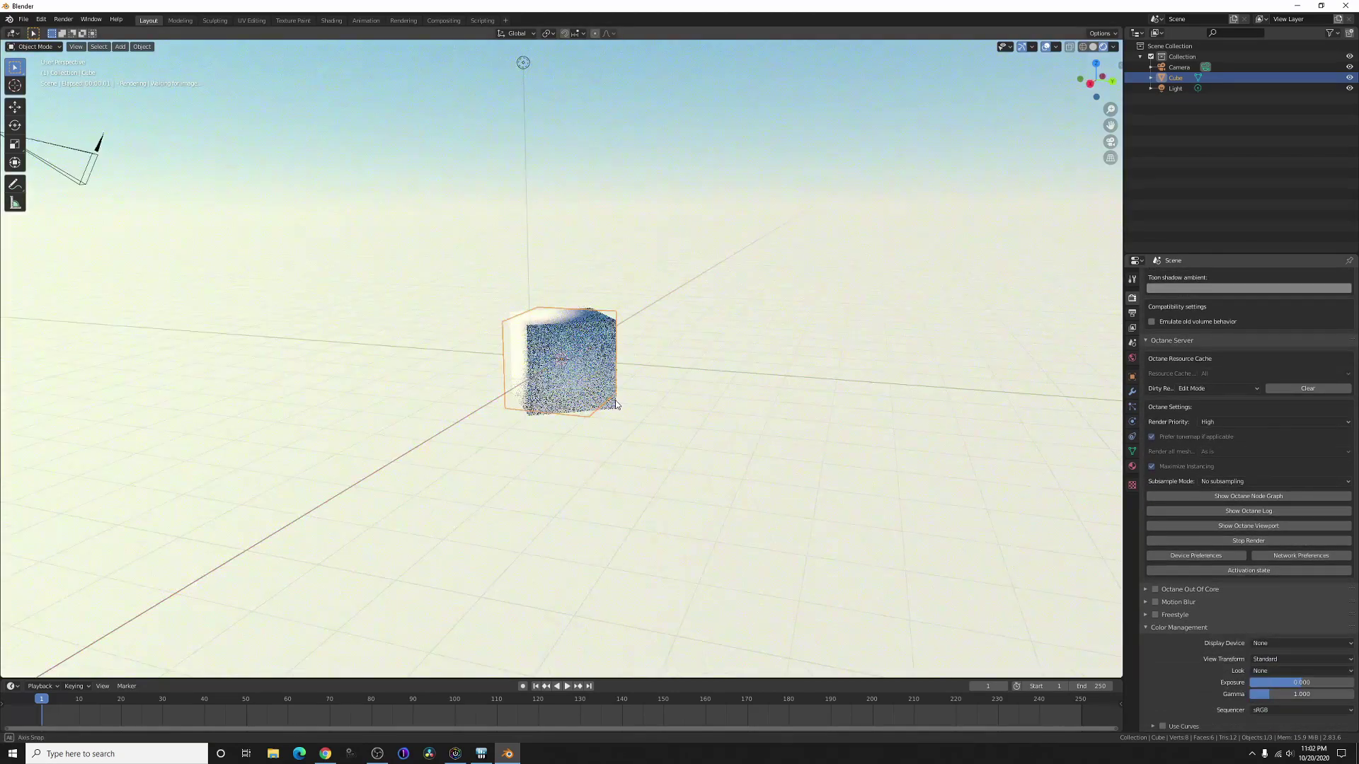
{"action": "middle_click_drag", "start_coordinate": [608, 438], "coordinate": [817, 447]}
{"action": "left_click", "coordinate": [1211, 556]}
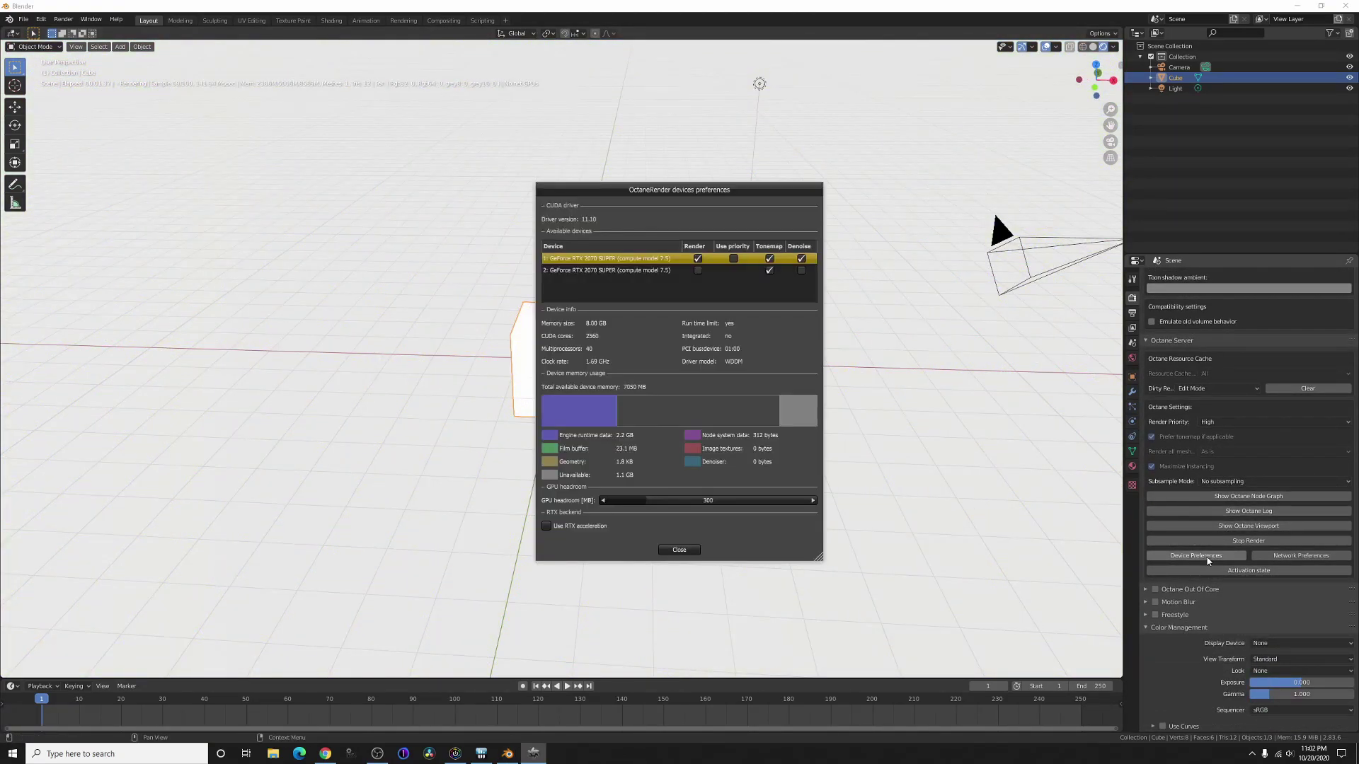
{"action": "left_click", "coordinate": [784, 272]}
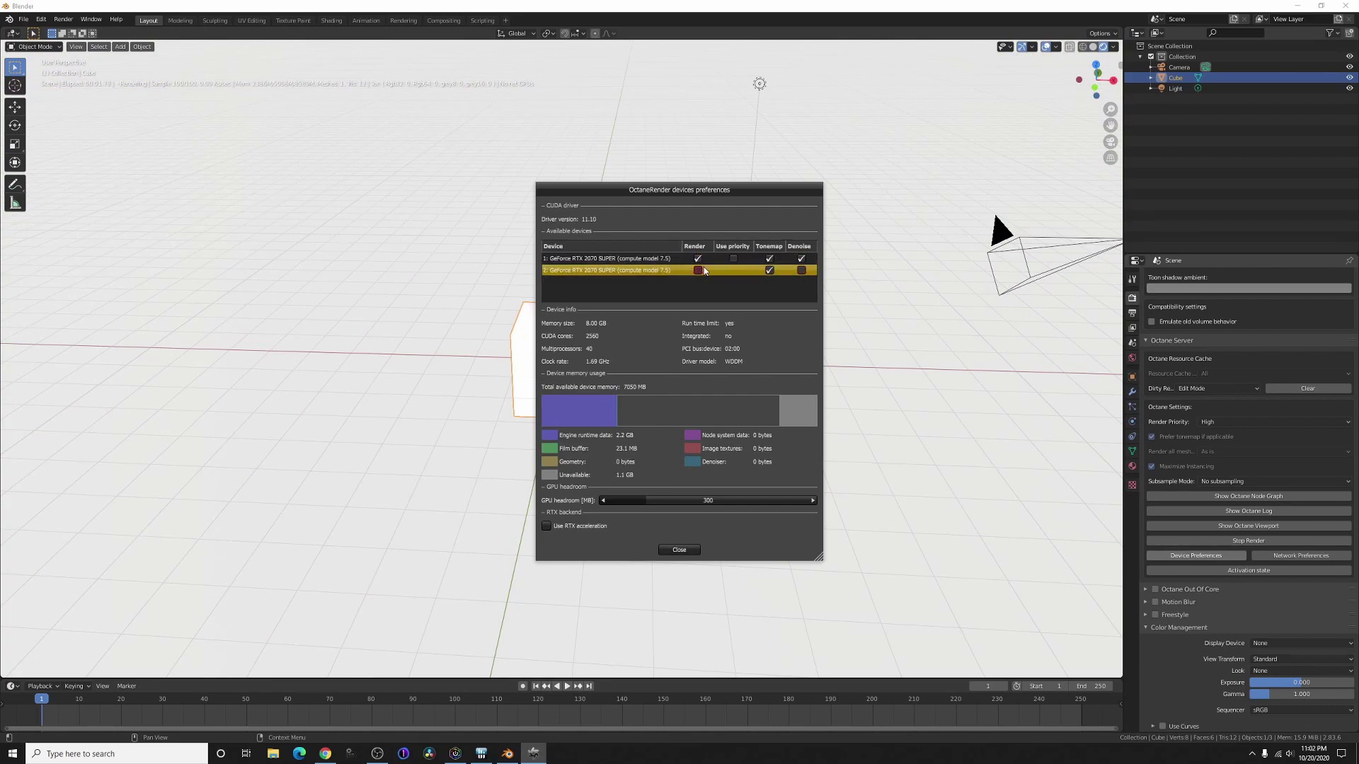
{"action": "left_click", "coordinate": [679, 550]}
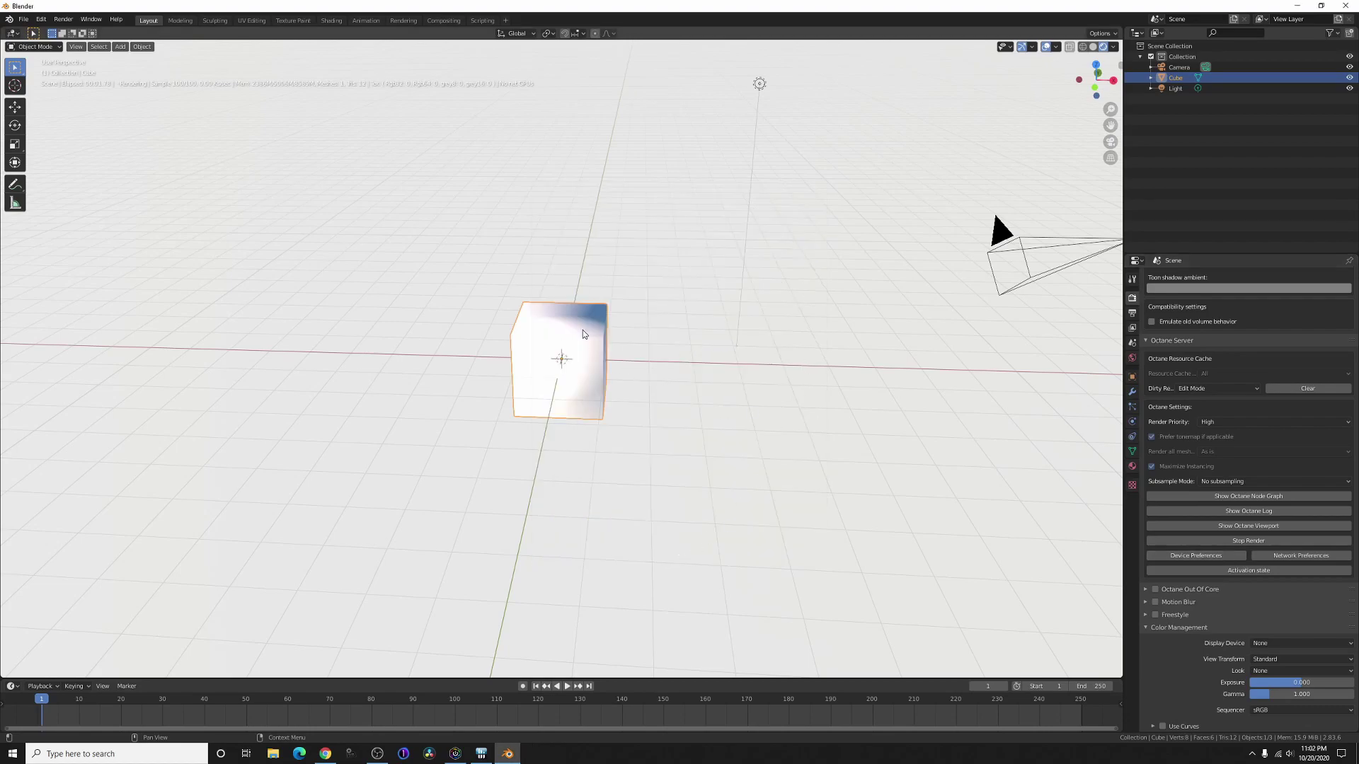
Check the Octane activation status, close it, and return the viewport to solid shading.
{"action": "mouse_move", "coordinate": [583, 330]}
{"action": "middle_mouse_down"}
{"action": "mouse_move", "coordinate": [619, 333]}
{"action": "mouse_move", "coordinate": [757, 411]}
{"action": "middle_mouse_up"}
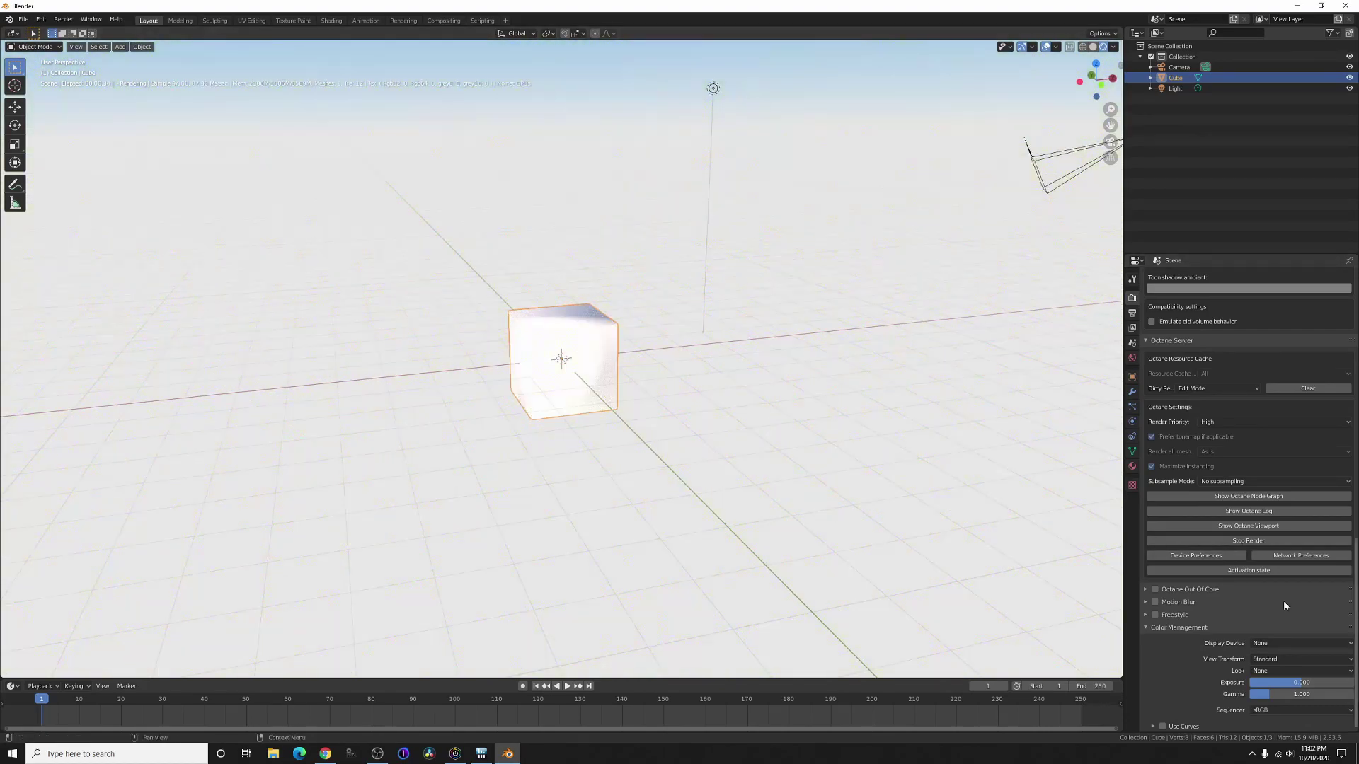
{"action": "left_click", "coordinate": [1248, 570]}
{"action": "left_click_drag", "start_coordinate": [715, 306], "coordinate": [802, 265]}
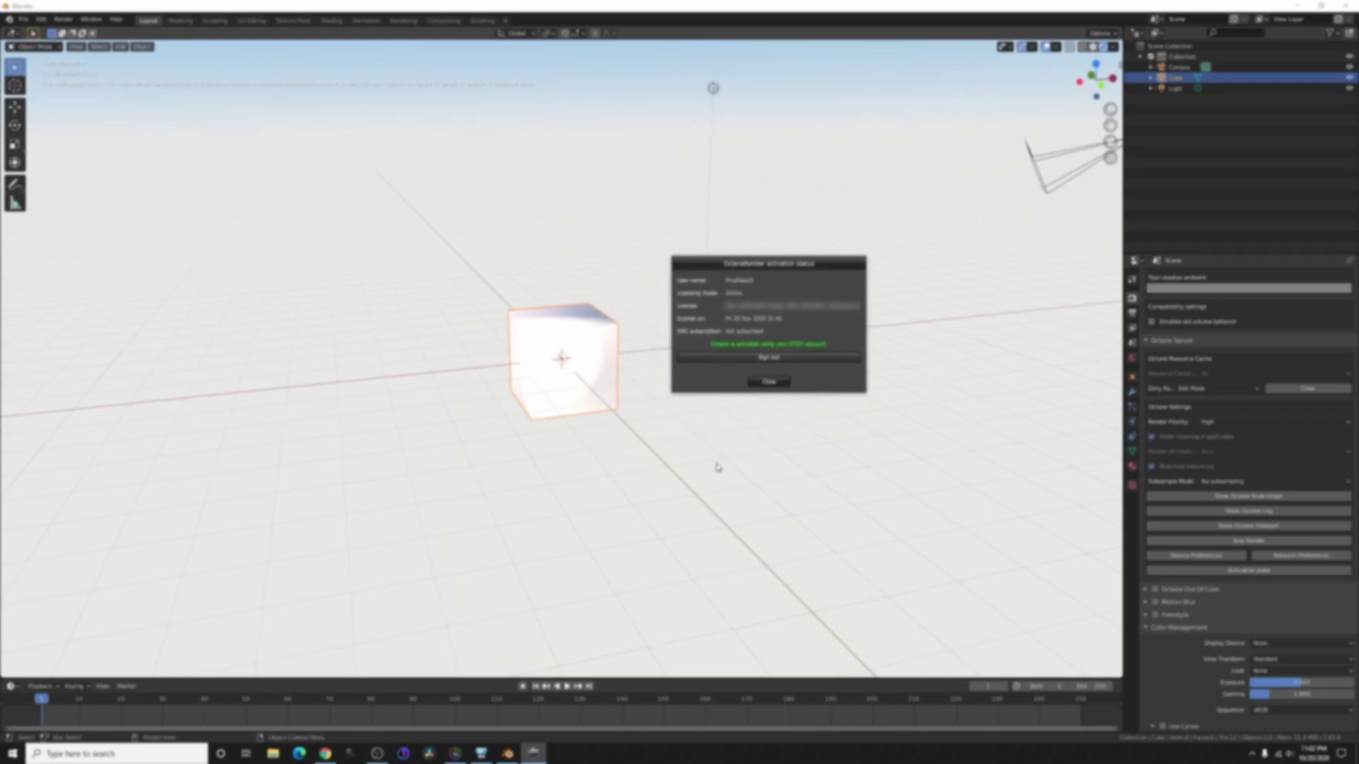
{"action": "left_click", "coordinate": [769, 381]}
{"action": "middle_click_drag", "start_coordinate": [603, 366], "coordinate": [623, 362]}
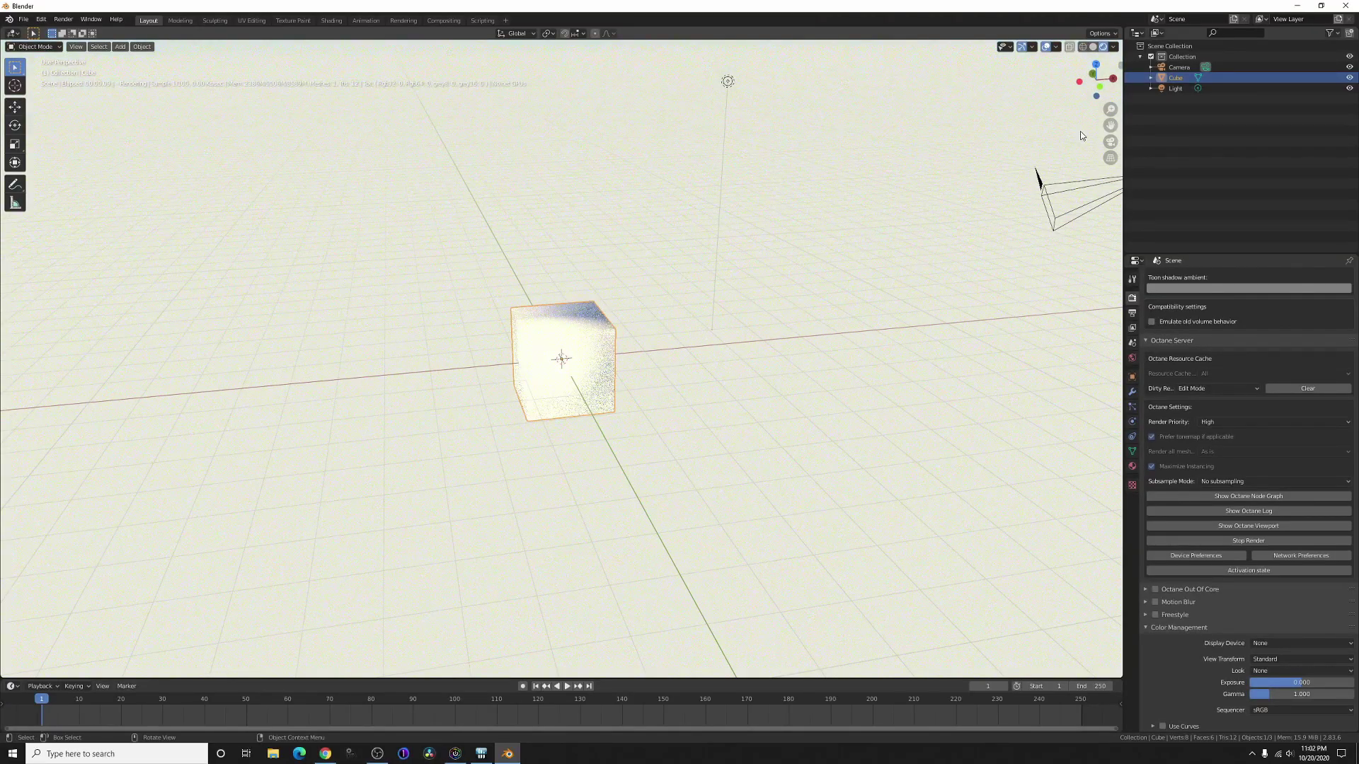
{"action": "left_click", "coordinate": [1093, 46]}
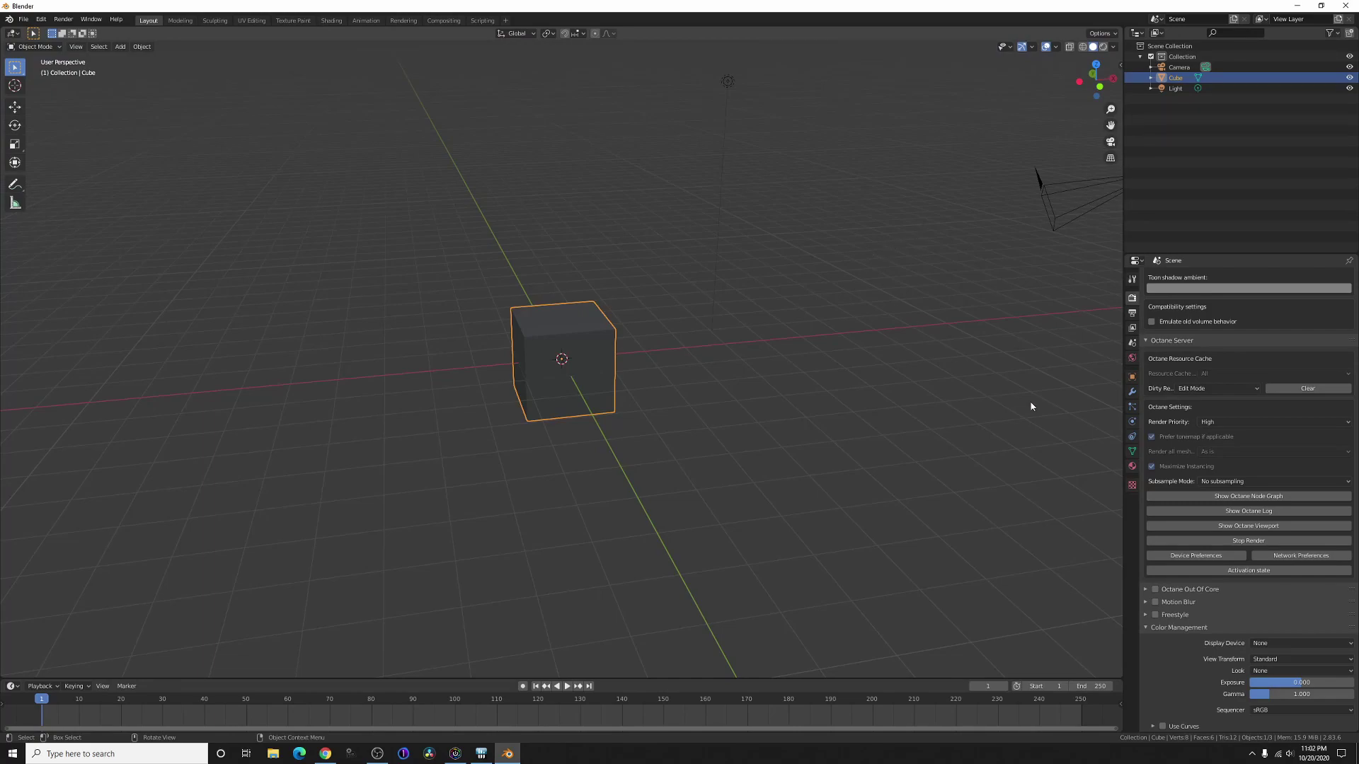
Sign out of the OTOY account in the Octane activation window, then close it.
{"action": "left_click", "coordinate": [1265, 571]}
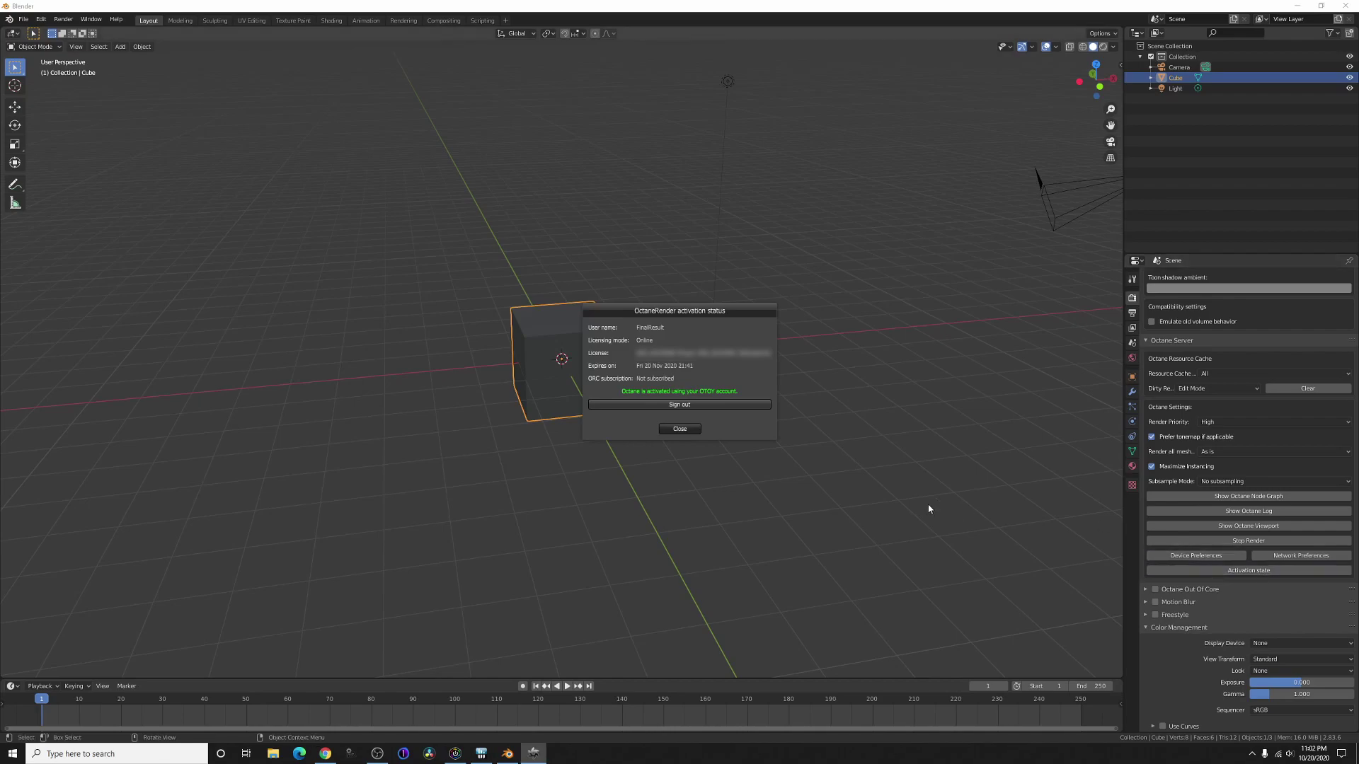
{"action": "left_click", "coordinate": [685, 406]}
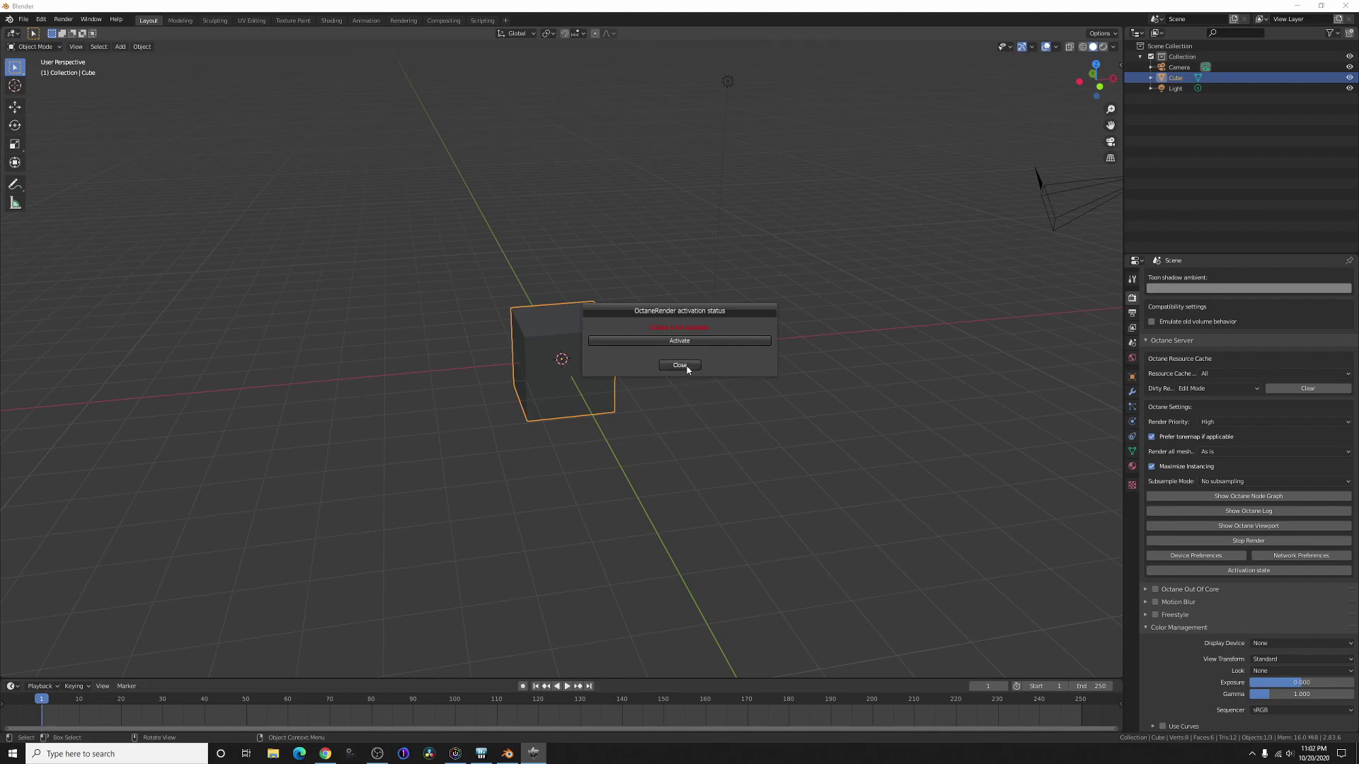
{"action": "left_click_drag", "start_coordinate": [692, 316], "coordinate": [794, 315]}
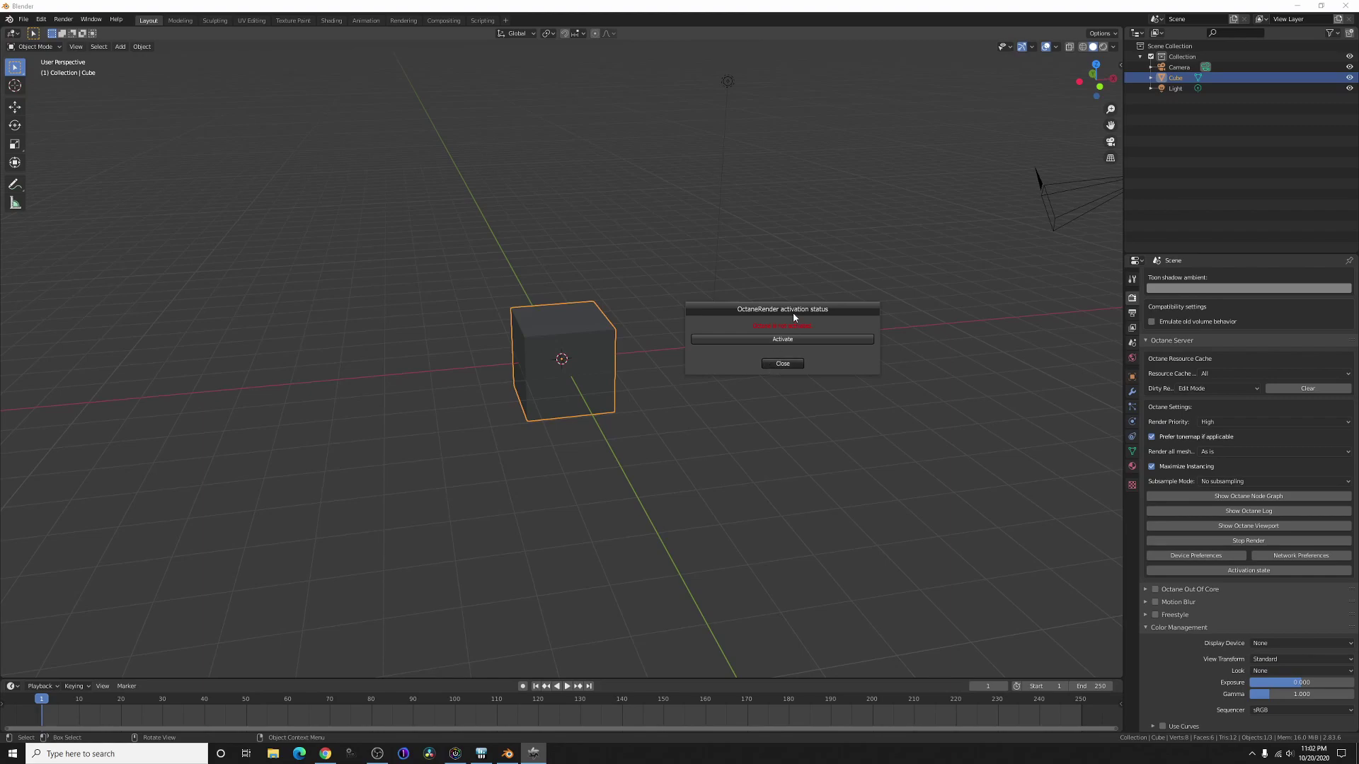
{"action": "left_click_drag", "start_coordinate": [793, 312], "coordinate": [834, 326]}
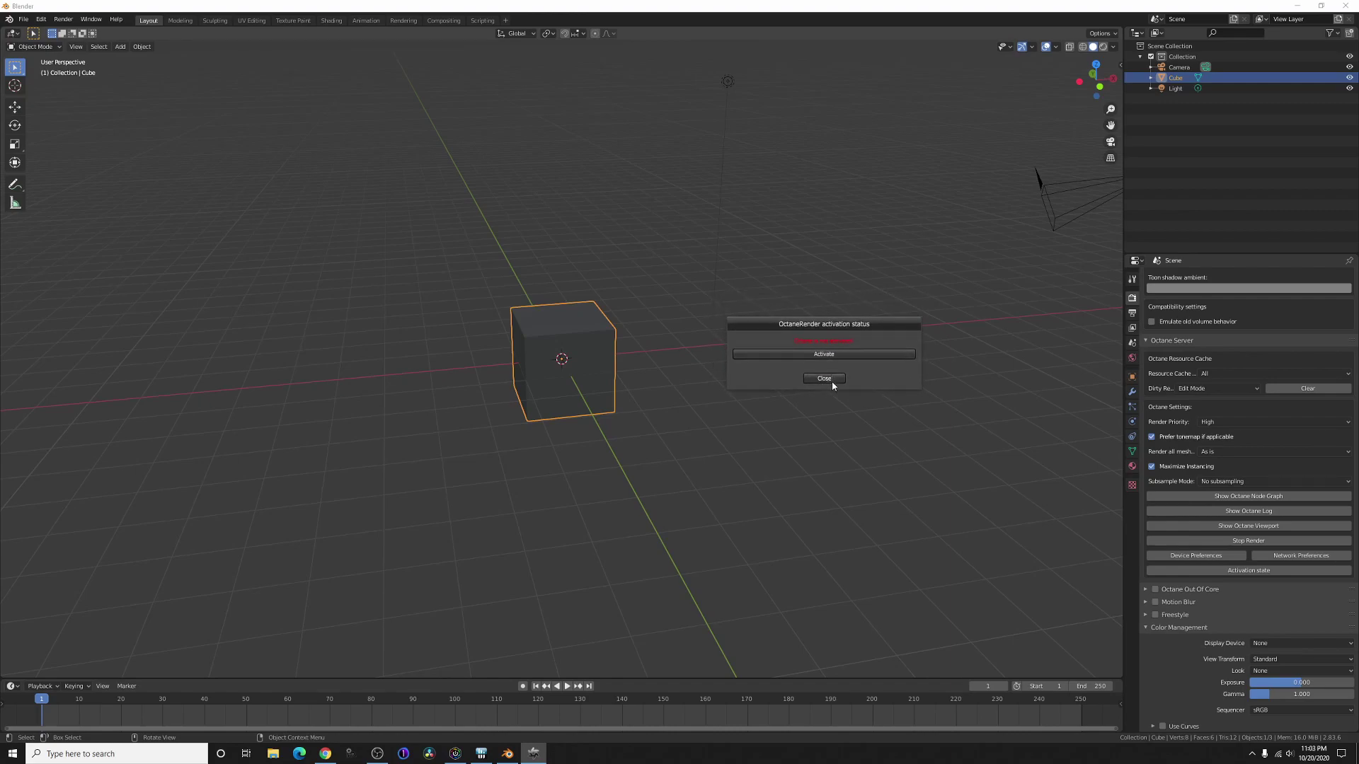
{"action": "left_click", "coordinate": [821, 379]}
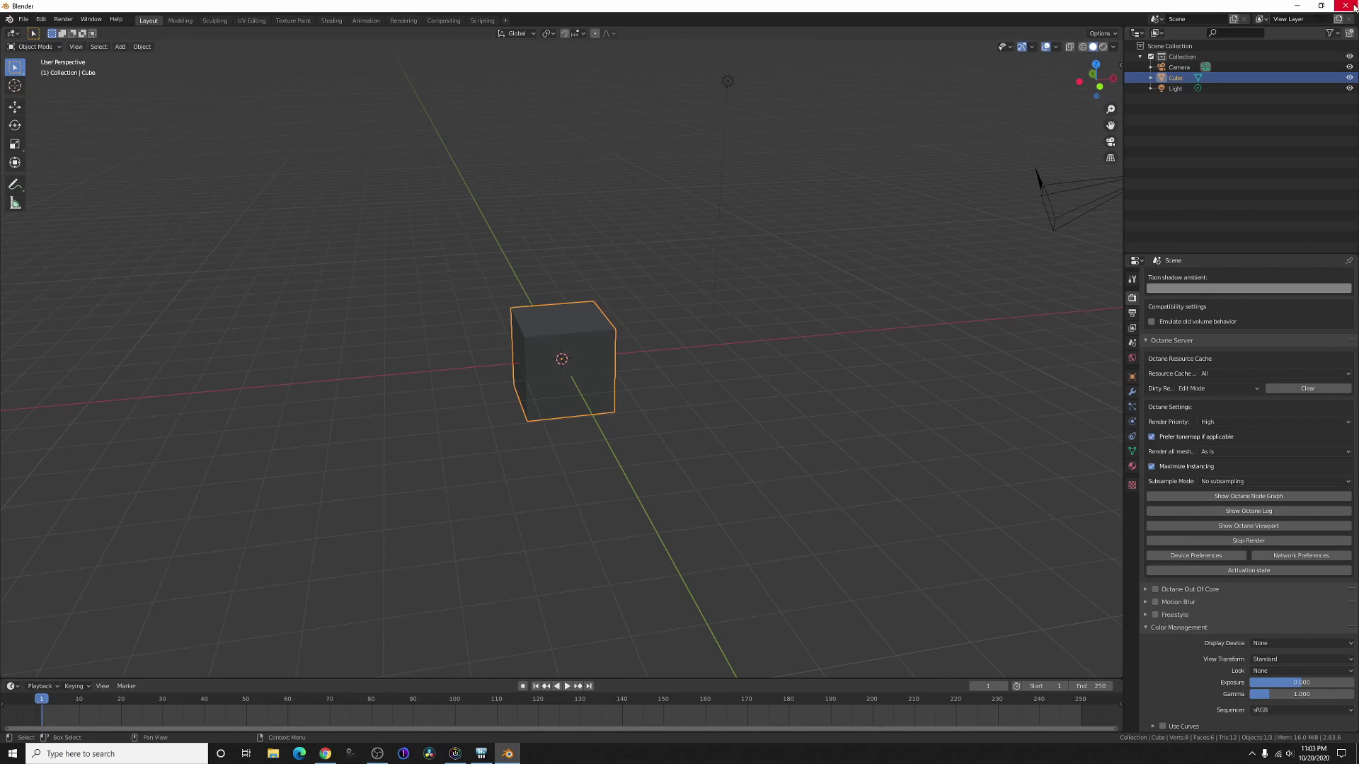
Quit Blender without saving and shift both desktop shortcuts one column left.
{"action": "left_click", "coordinate": [1351, 7]}
{"action": "left_click", "coordinate": [707, 396]}
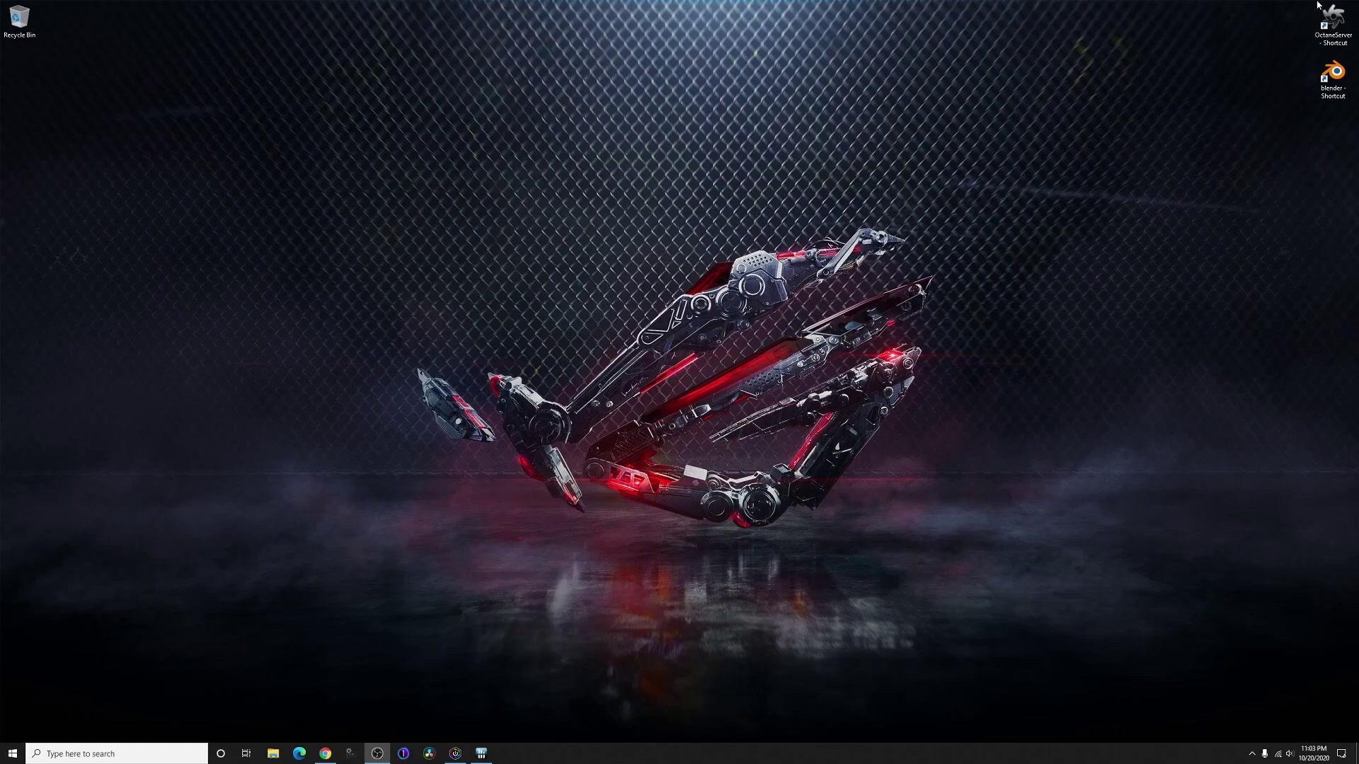
{"action": "left_click_drag", "start_coordinate": [1318, 3], "coordinate": [1330, 99]}
{"action": "mouse_move", "coordinate": [1334, 53]}
{"action": "left_mouse_down"}
{"action": "mouse_move", "coordinate": [1297, 50]}
{"action": "mouse_move", "coordinate": [1337, 49]}
{"action": "left_mouse_up"}
Relaunch Blender and enter the OTOY username and password to sign in.
{"action": "double_click", "coordinate": [1333, 75]}
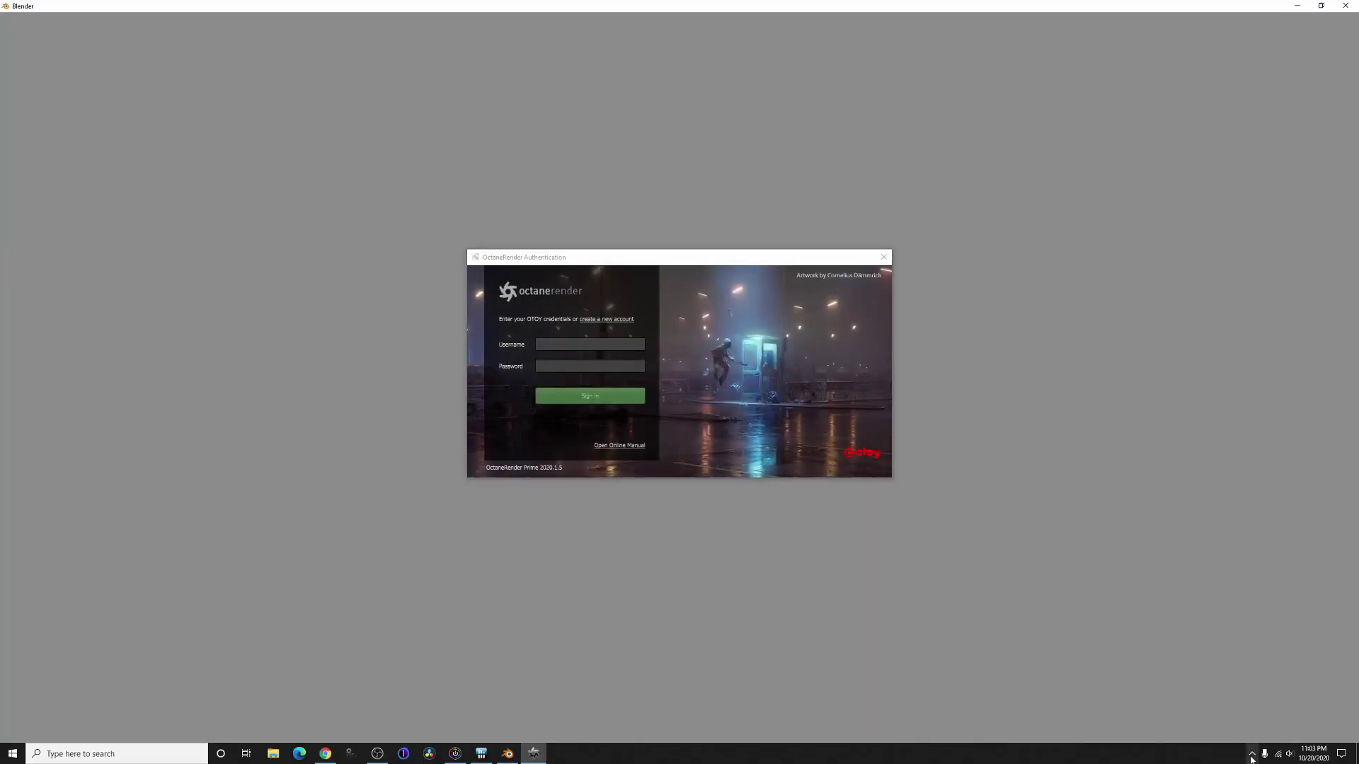
{"action": "left_click", "coordinate": [1252, 753]}
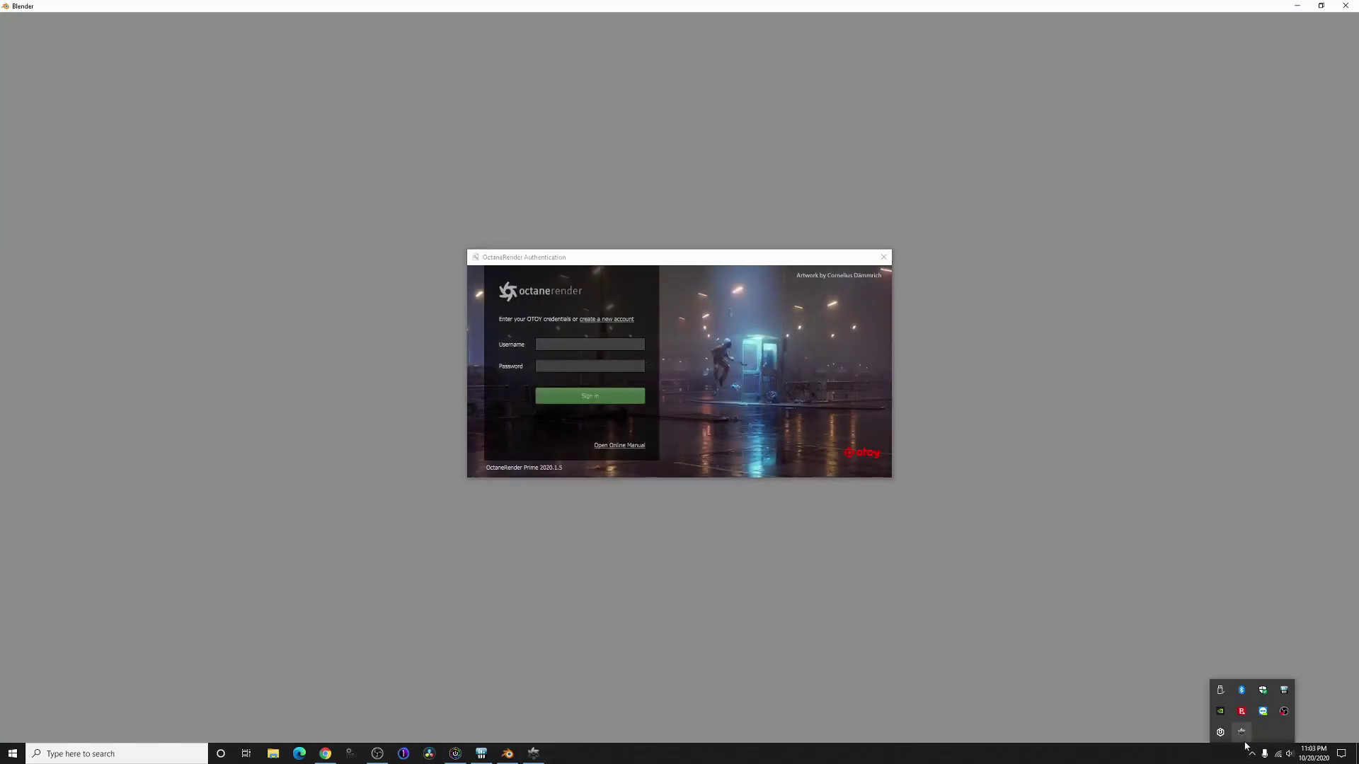
{"action": "left_click", "coordinate": [575, 345]}
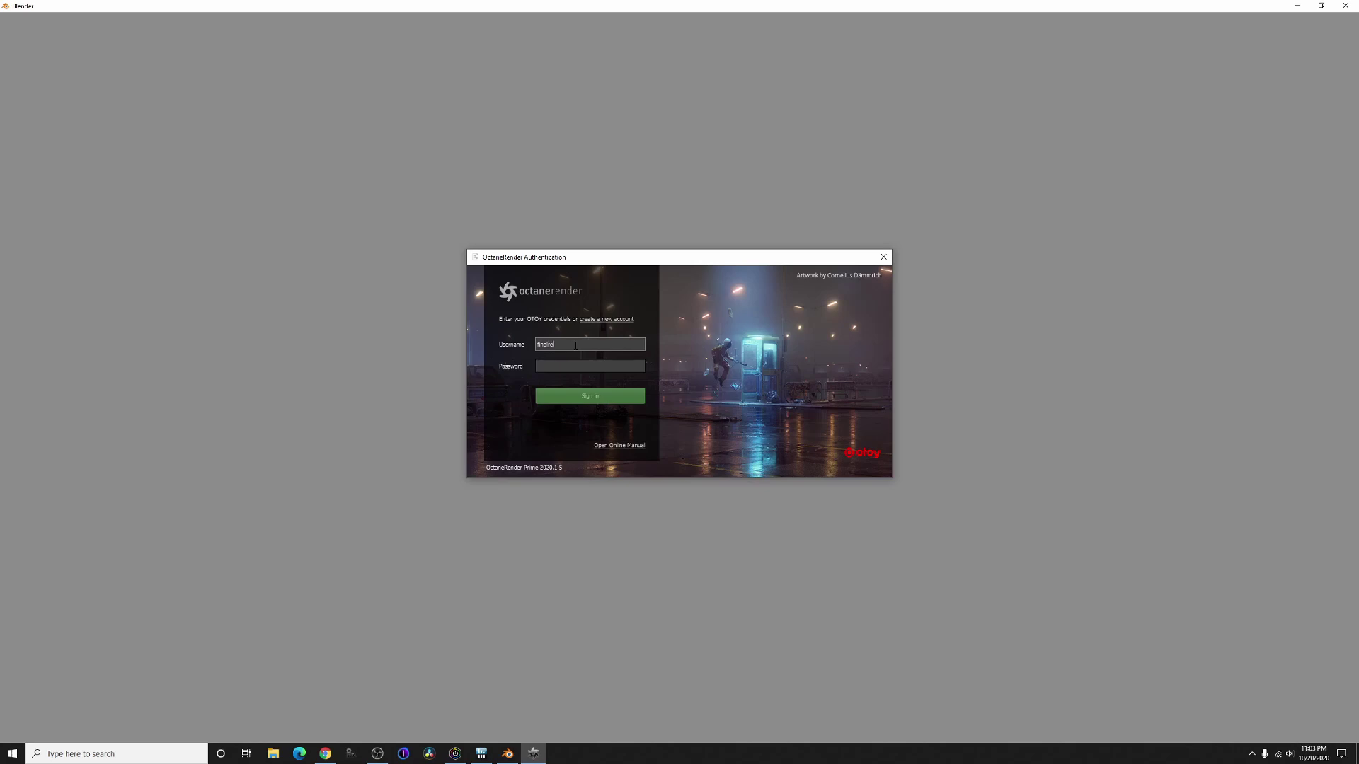
{"action": "type", "text": "sult"}
{"action": "key", "text": "Tab"}
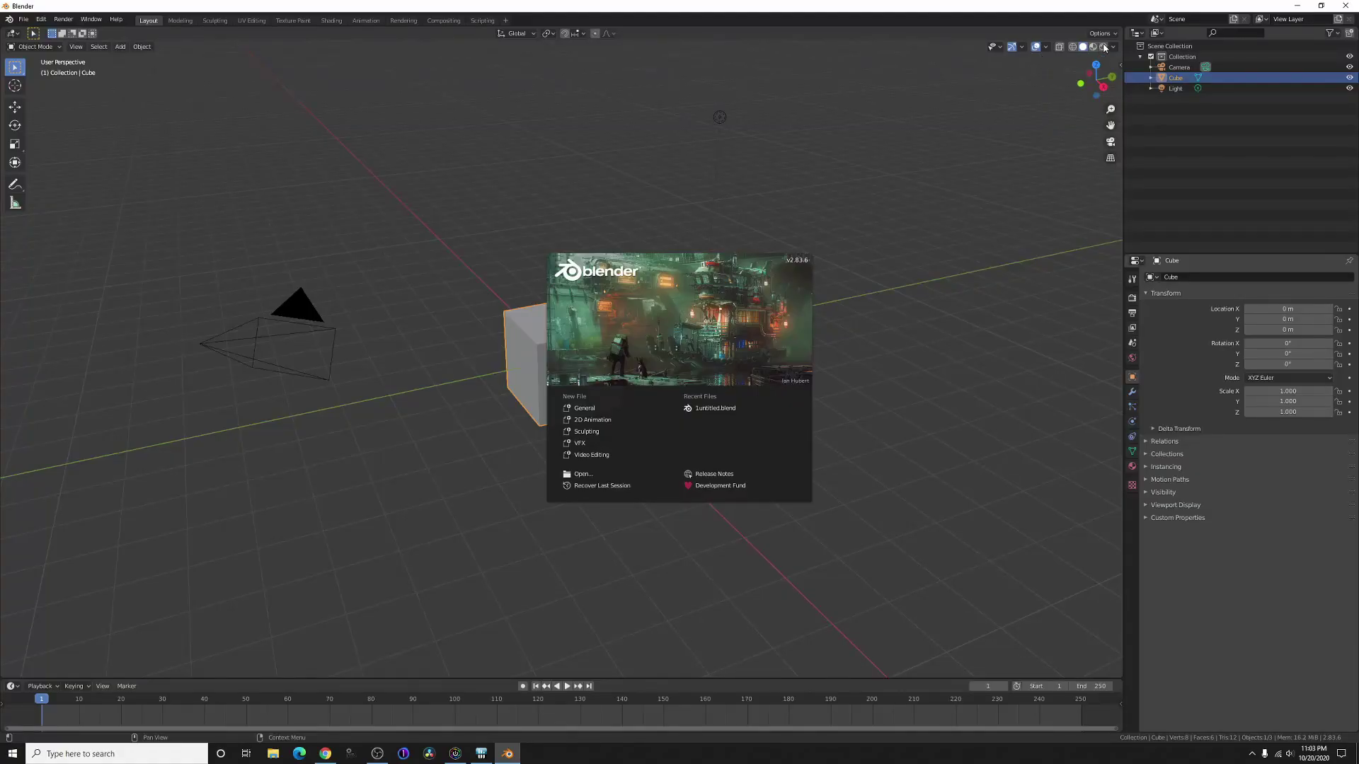
Close the splash and switch the viewport to the rendered preview.
{"action": "left_click", "coordinate": [545, 150]}
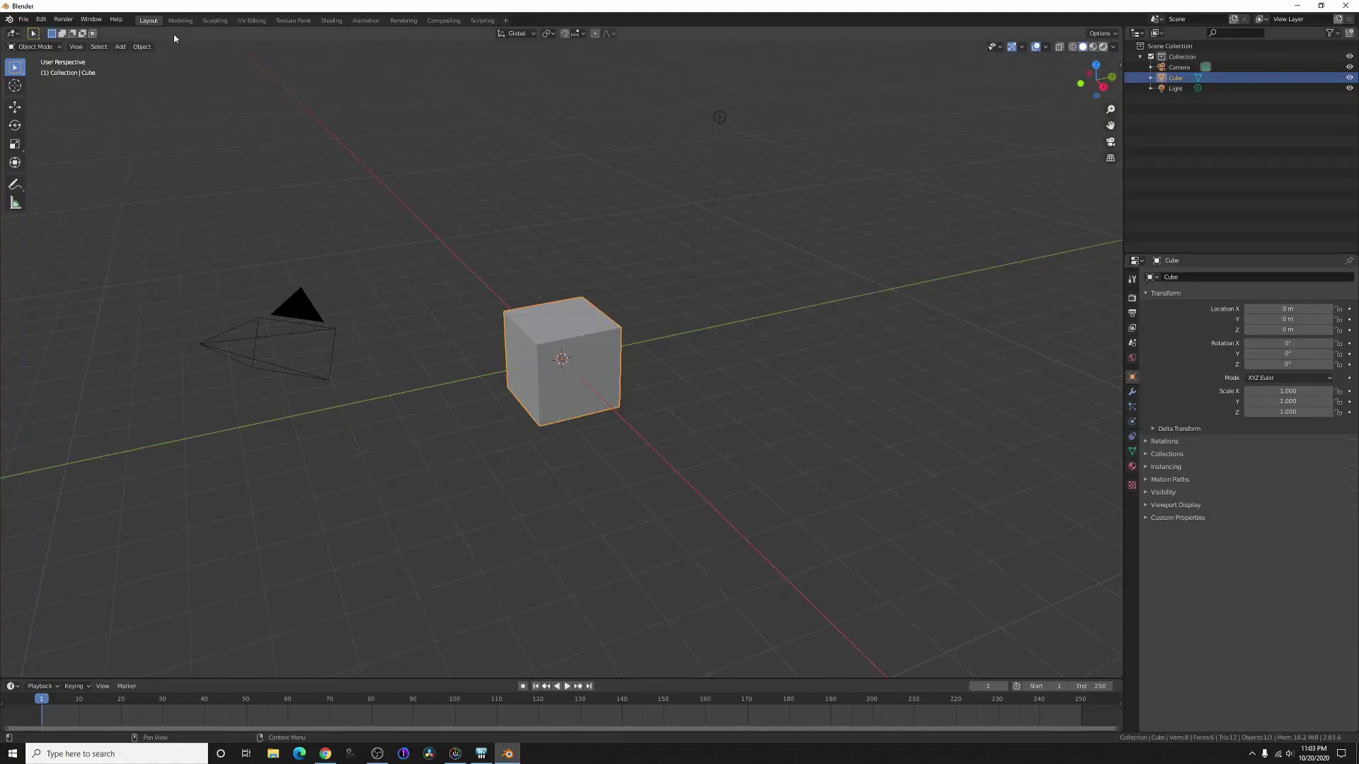
{"action": "left_click", "coordinate": [1103, 47]}
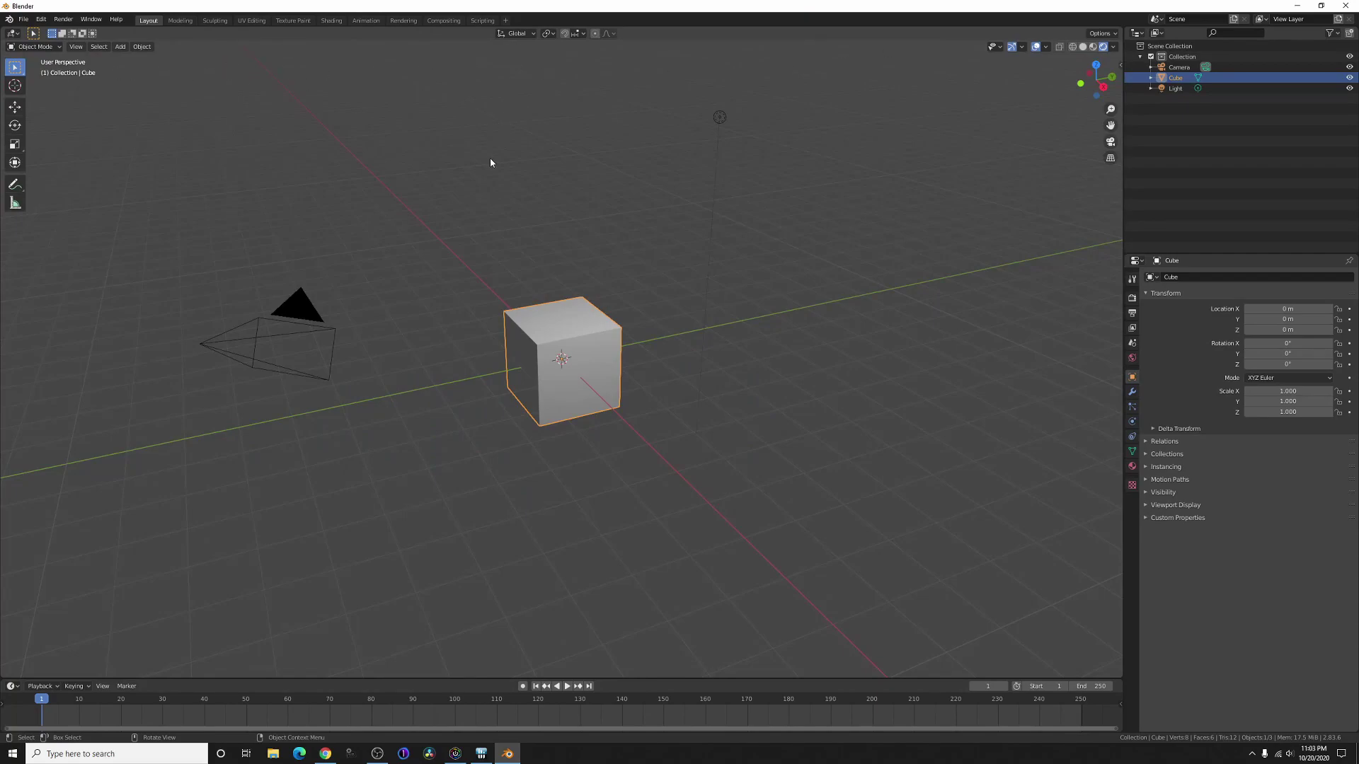
{"action": "middle_click_drag", "start_coordinate": [489, 162], "coordinate": [504, 154]}
Set the render engine to Octane, then return the viewport to solid shading.
{"action": "left_click", "coordinate": [1132, 298]}
{"action": "left_click", "coordinate": [1300, 277]}
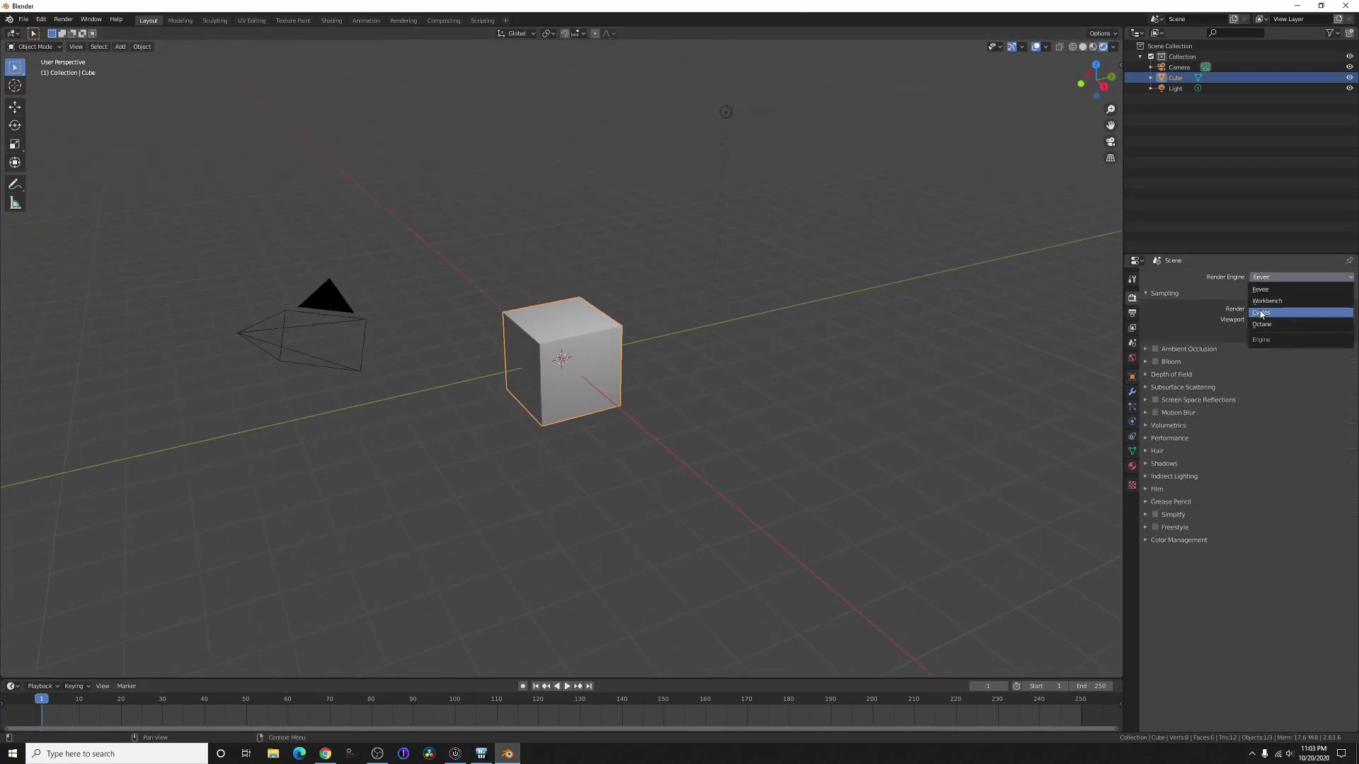
{"action": "left_click", "coordinate": [1262, 324]}
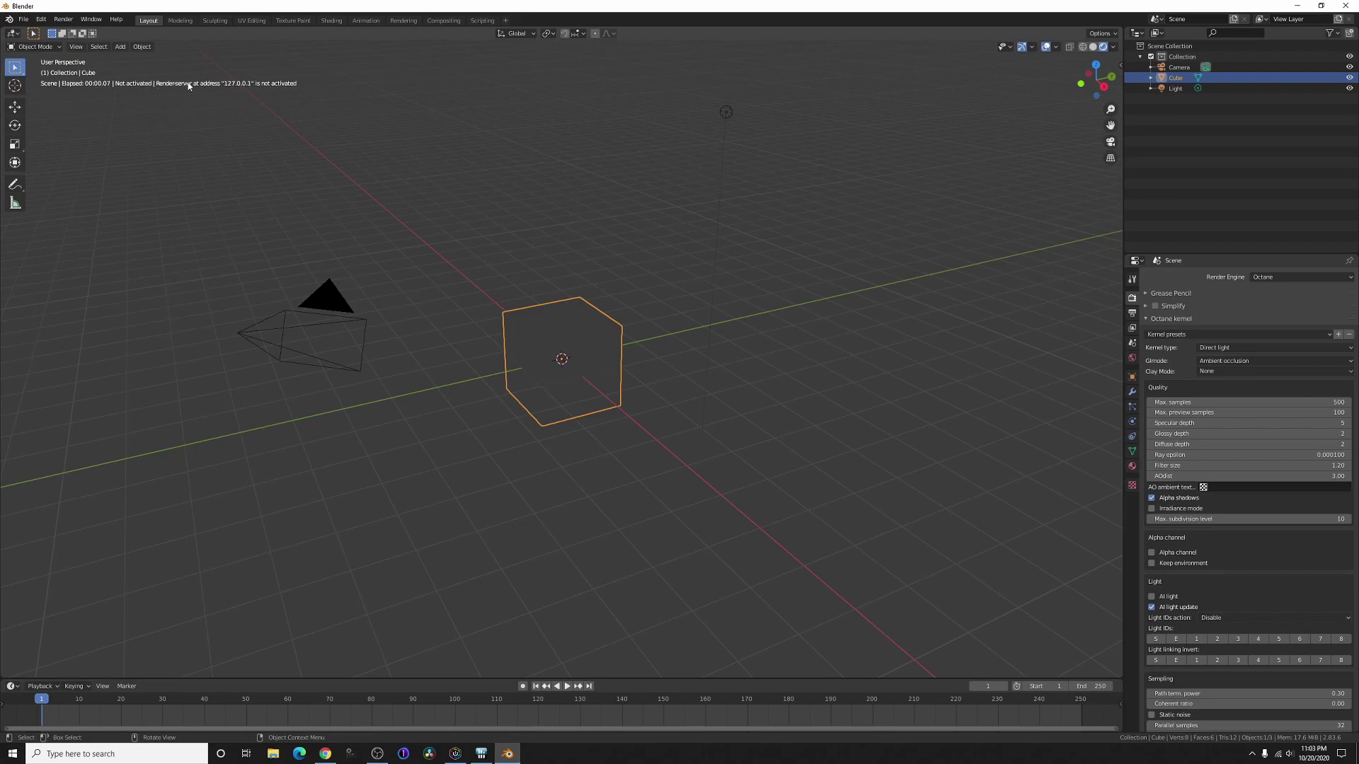
{"action": "middle_click_drag", "start_coordinate": [226, 85], "coordinate": [482, 210]}
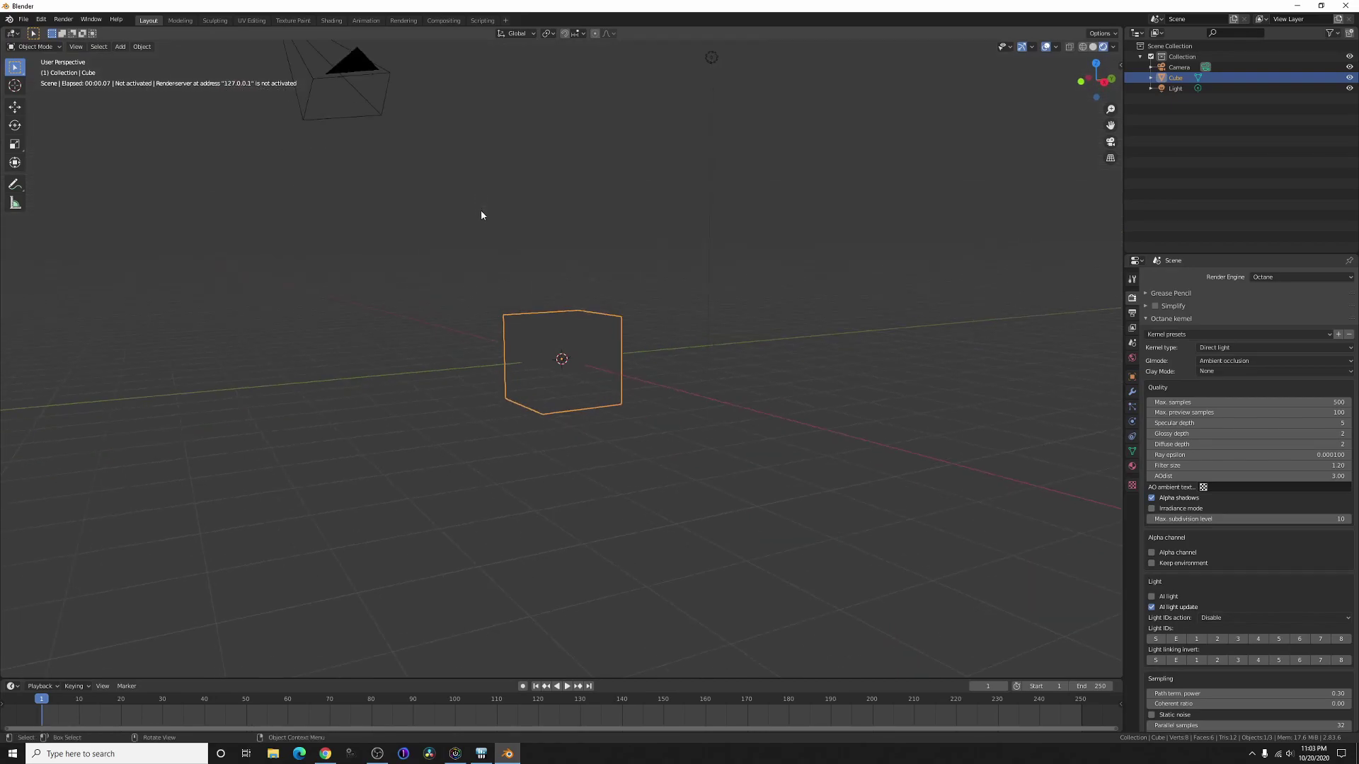
{"action": "left_click", "coordinate": [1093, 47]}
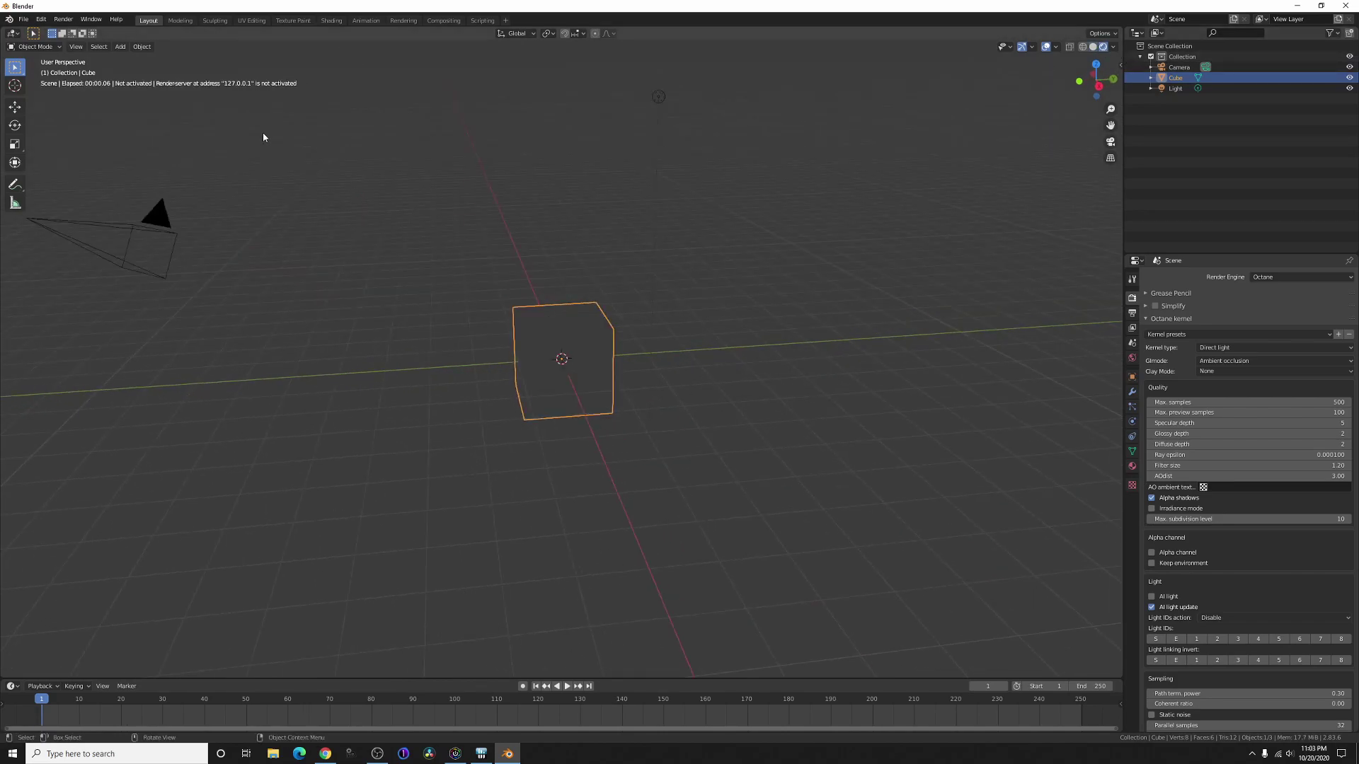
{"action": "middle_click_drag", "start_coordinate": [262, 133], "coordinate": [275, 122]}
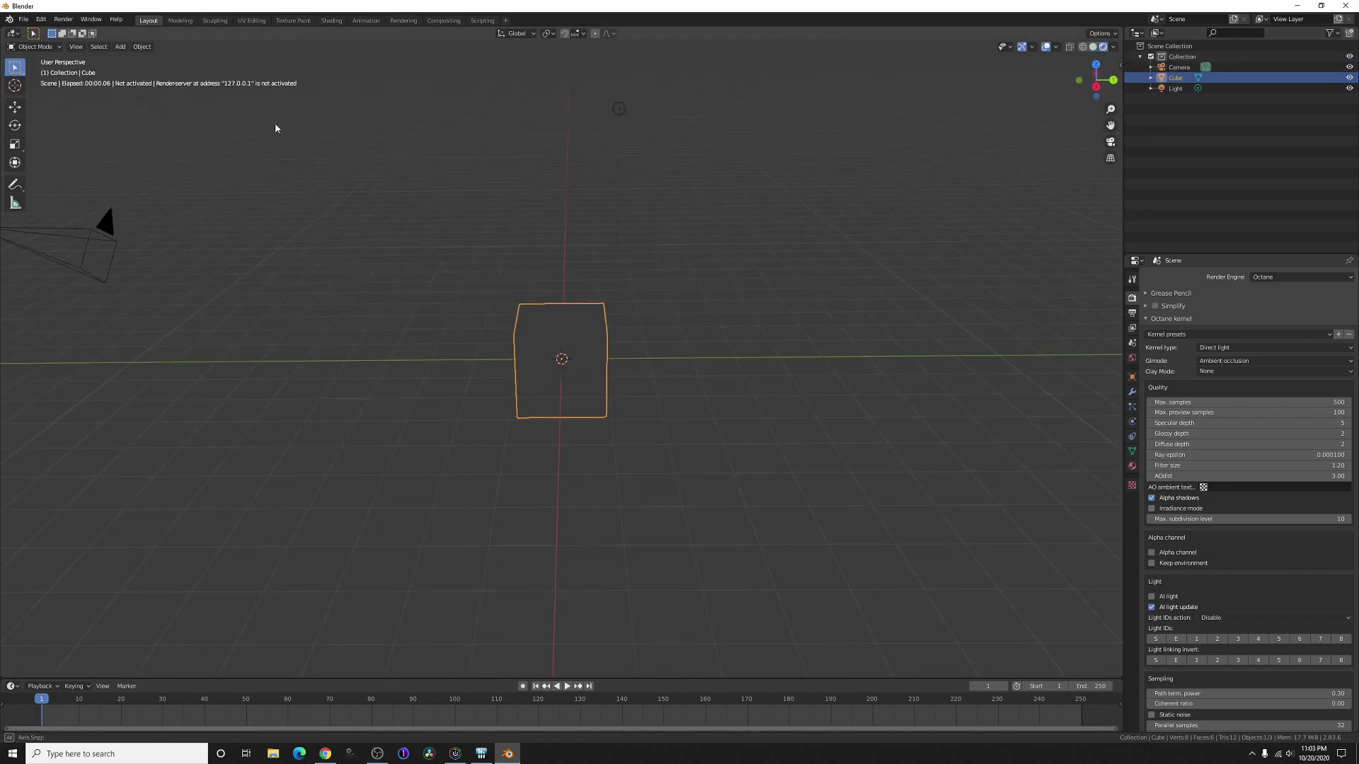
Close Blender without saving and exit the running OctaneServer from the system tray.
{"action": "left_click", "coordinate": [1345, 6]}
{"action": "left_click", "coordinate": [691, 397]}
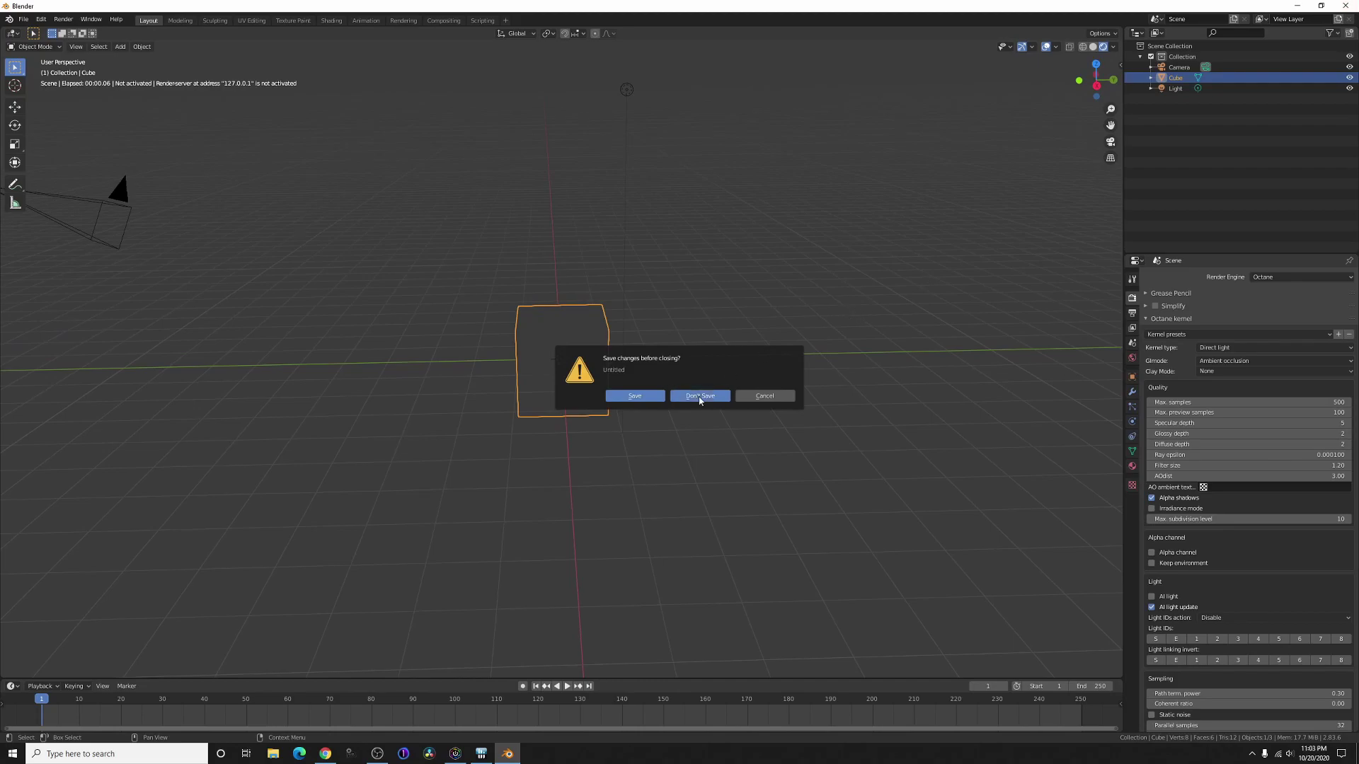
{"action": "left_click", "coordinate": [1252, 754]}
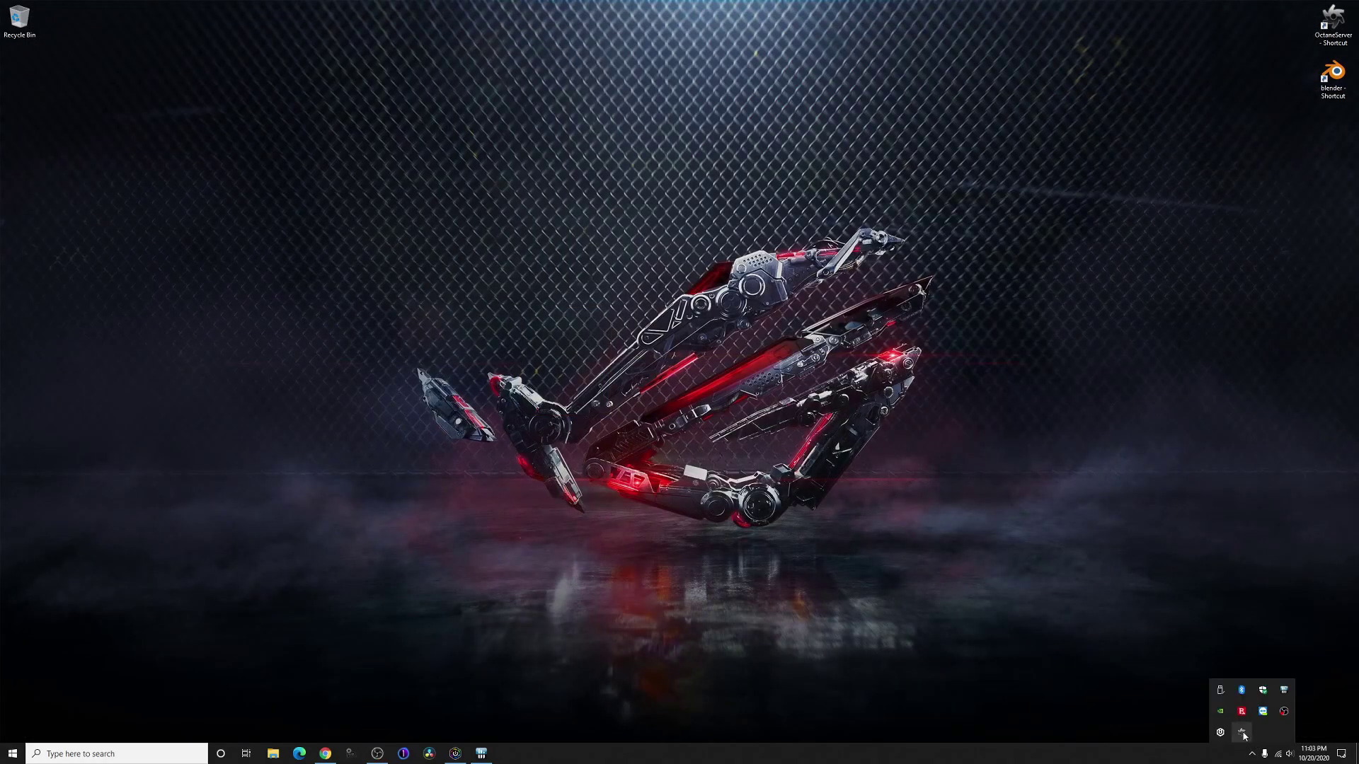
{"action": "right_click", "coordinate": [1242, 732]}
{"action": "left_click", "coordinate": [1261, 728]}
Relaunch OctaneServer from its desktop shortcut and close the microphone settings window.
{"action": "double_click", "coordinate": [1337, 17]}
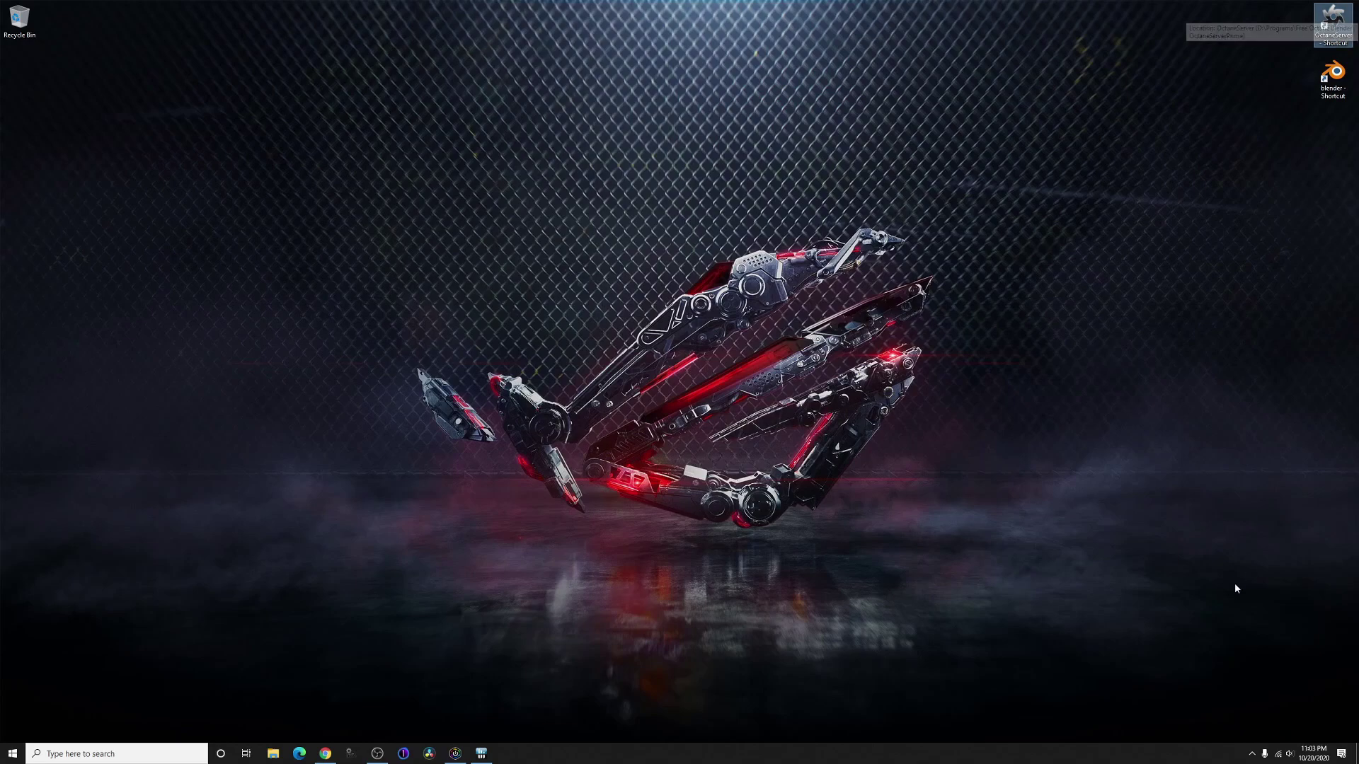
{"action": "left_click", "coordinate": [1265, 754]}
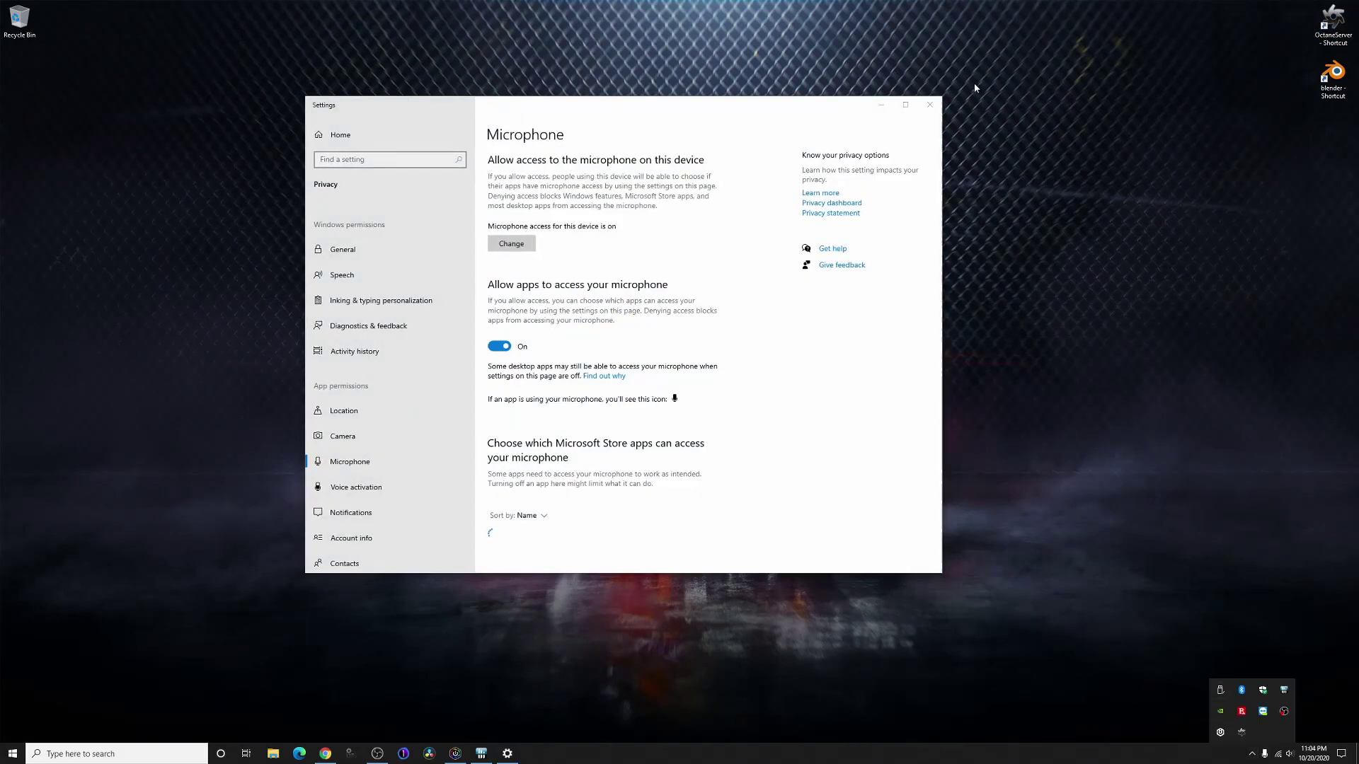
{"action": "key", "text": "alt+F4"}
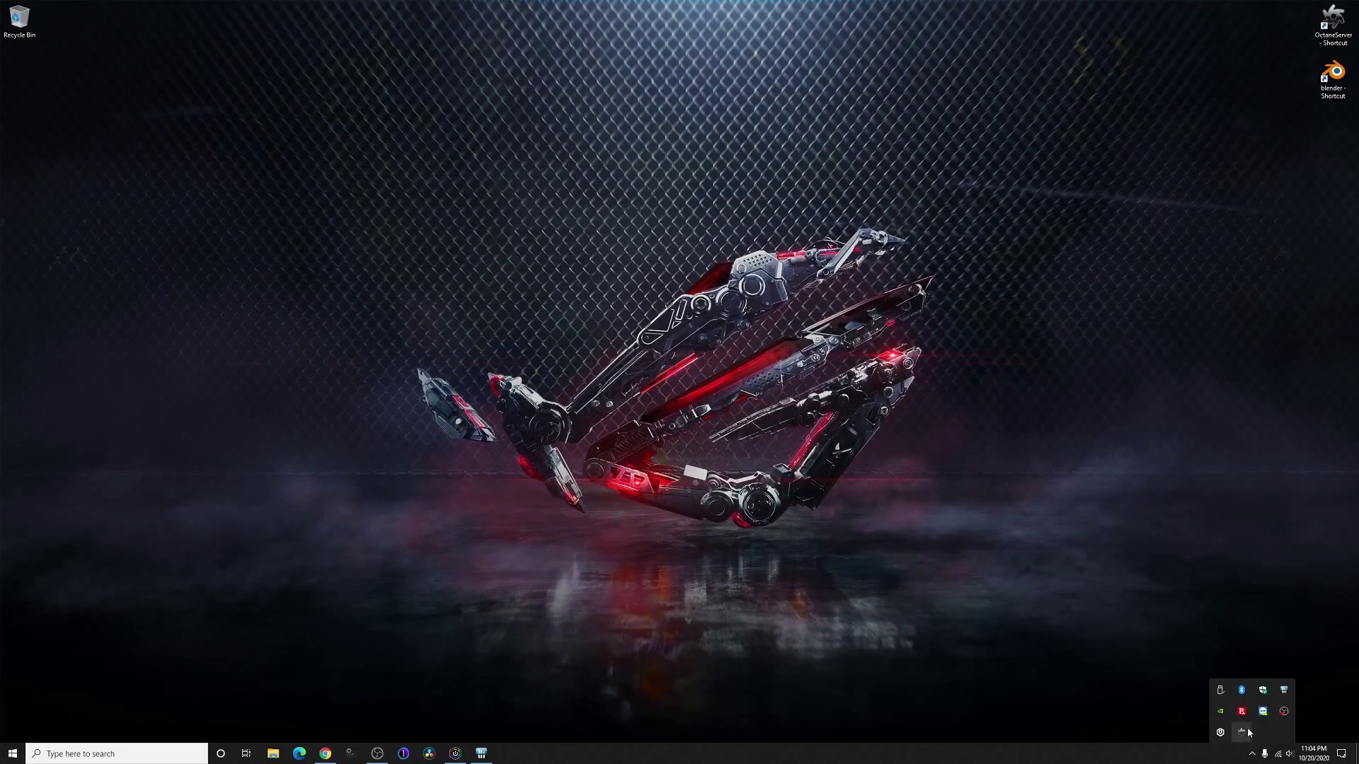
Set the render engine to Octane and start the Octane rendered preview of the cube.
{"action": "left_click", "coordinate": [1244, 480]}
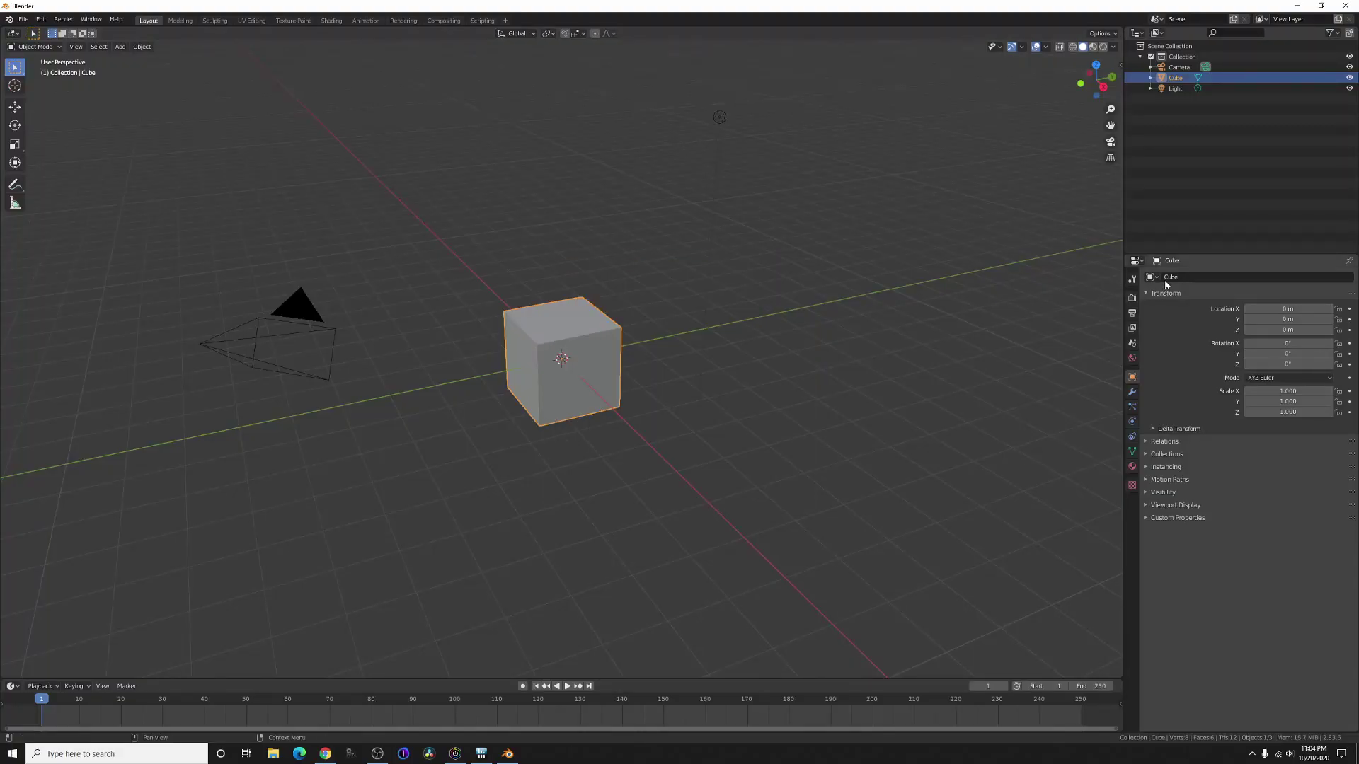
{"action": "left_click", "coordinate": [1132, 298]}
{"action": "left_click", "coordinate": [1301, 276]}
{"action": "left_click", "coordinate": [1268, 326]}
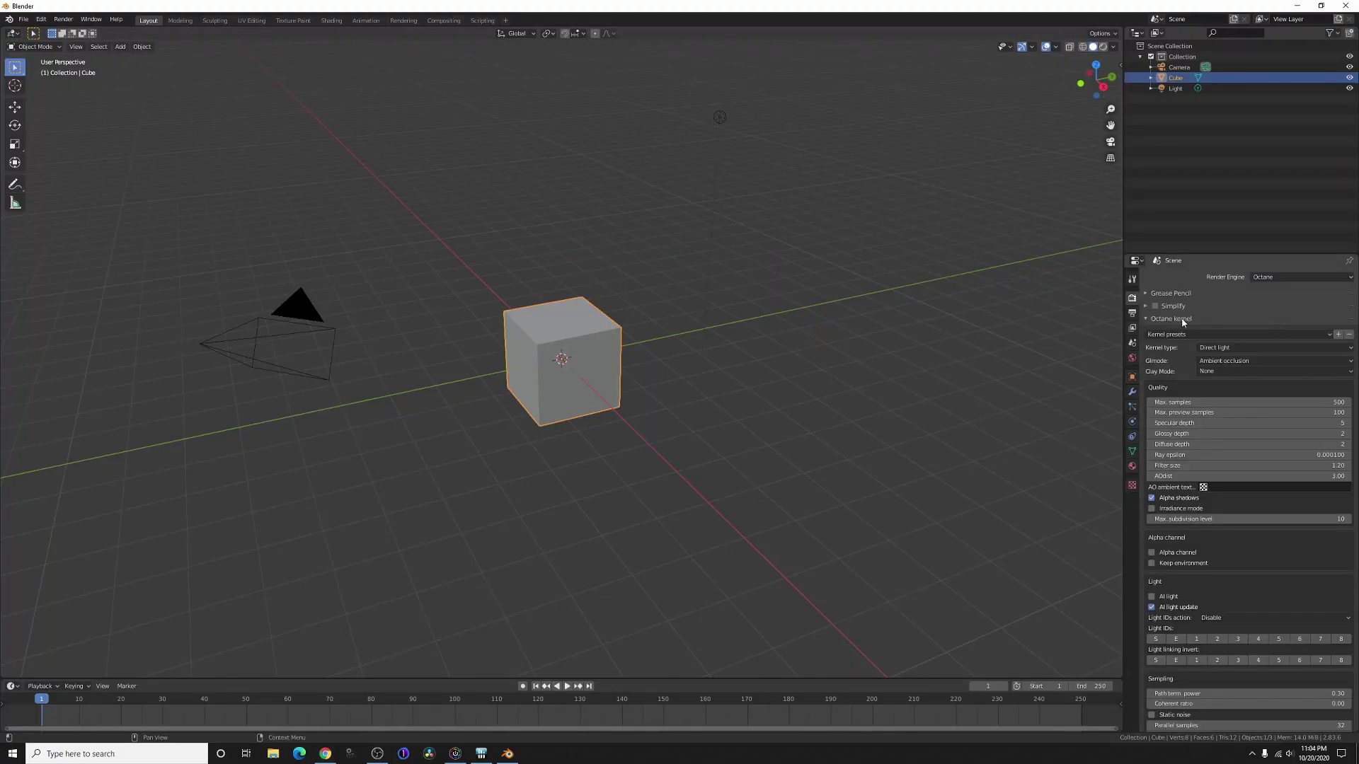
{"action": "left_click", "coordinate": [1103, 46]}
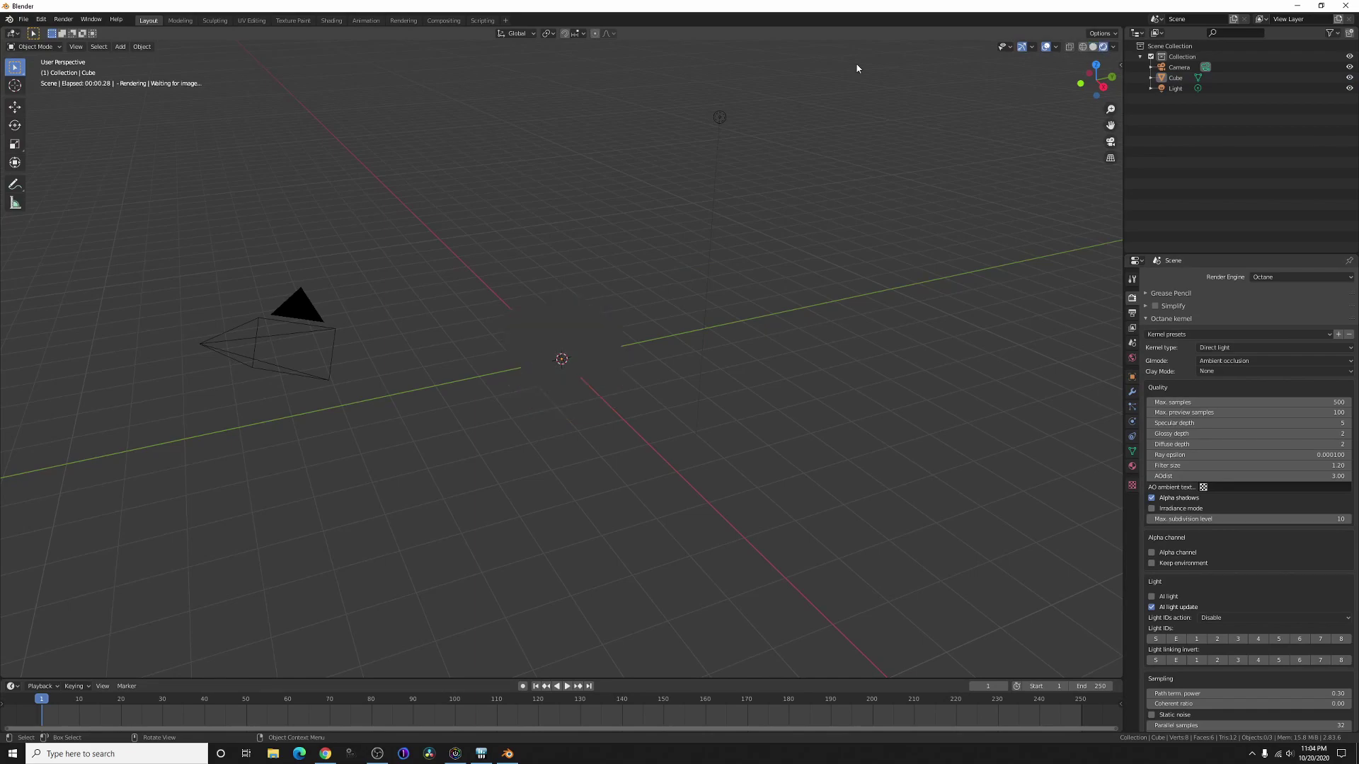
{"action": "mouse_move", "coordinate": [584, 291]}
{"action": "middle_mouse_down"}
{"action": "mouse_move", "coordinate": [514, 298]}
{"action": "mouse_move", "coordinate": [567, 279]}
{"action": "mouse_move", "coordinate": [619, 364]}
{"action": "middle_mouse_up"}
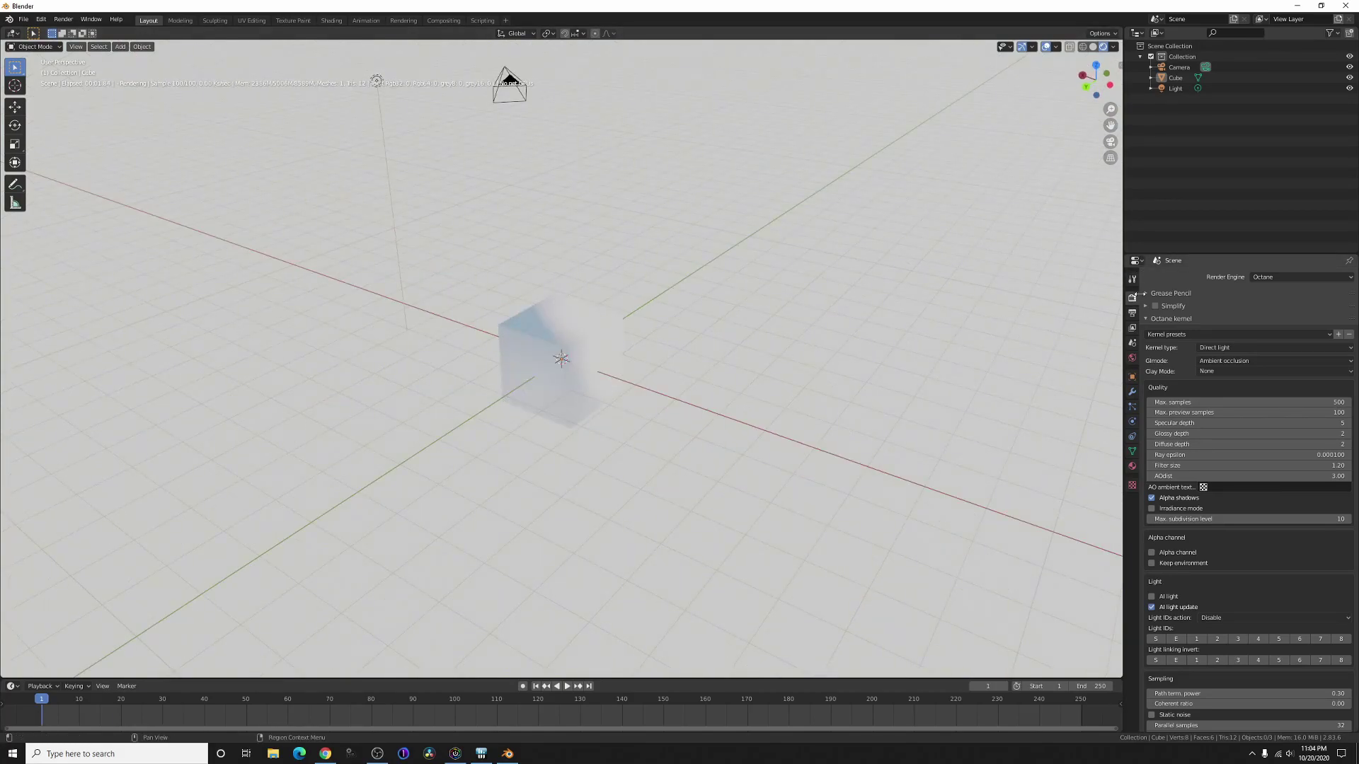
Set the Color Management display device to None, then close Blender without saving.
{"action": "scroll", "coordinate": [1209, 592], "scroll_direction": "down", "scroll_amount": 15}
{"action": "scroll", "coordinate": [1192, 729], "scroll_direction": "down", "scroll_amount": 4}
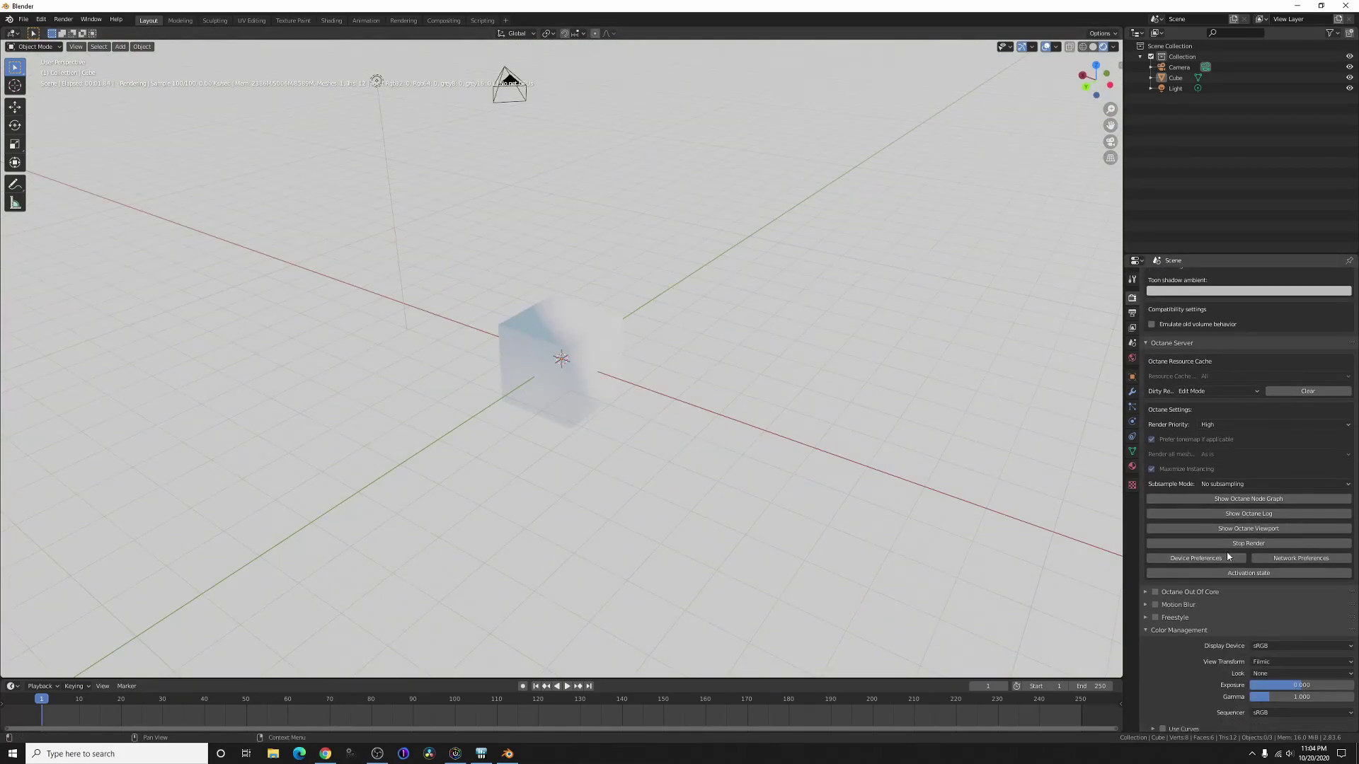
{"action": "left_click", "coordinate": [1267, 647]}
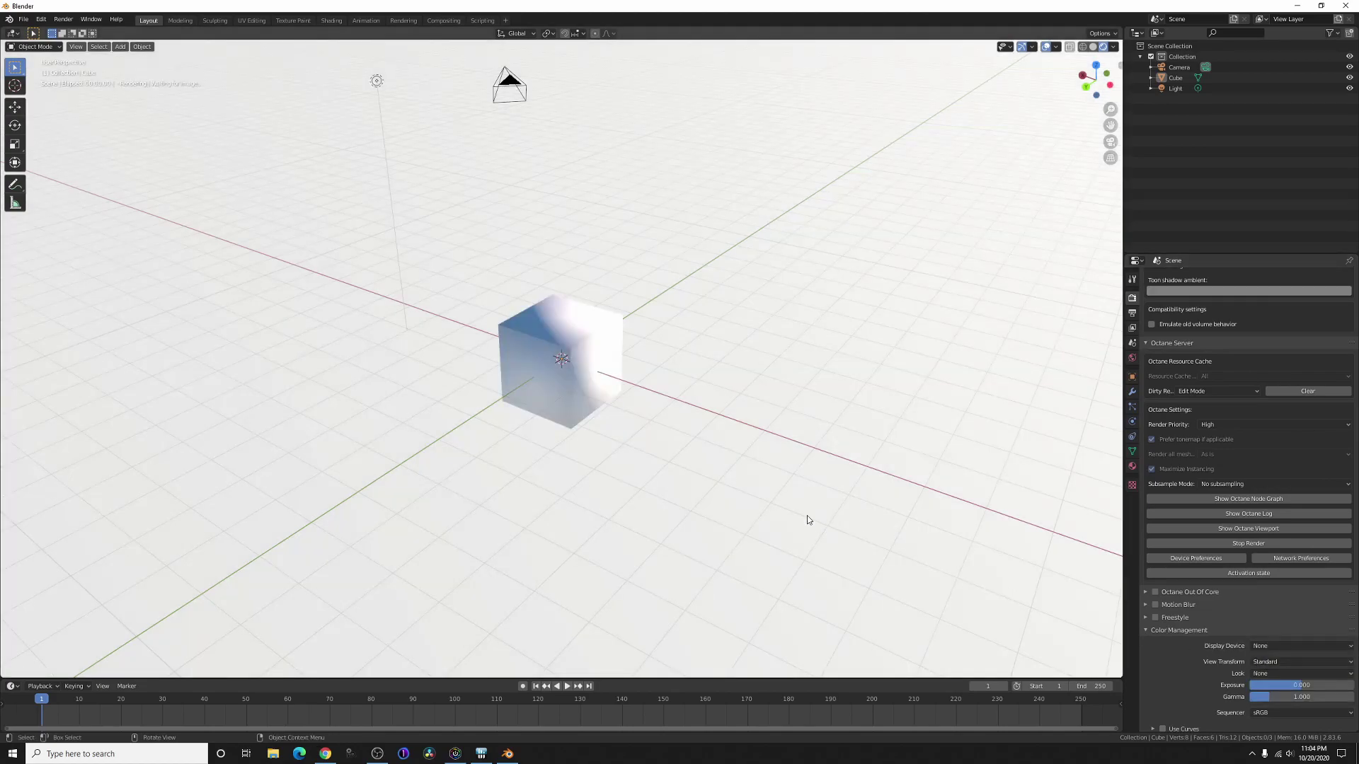
{"action": "mouse_move", "coordinate": [807, 522]}
{"action": "middle_mouse_down"}
{"action": "mouse_move", "coordinate": [849, 461]}
{"action": "mouse_move", "coordinate": [779, 461]}
{"action": "middle_mouse_up"}
{"action": "middle_click_drag", "start_coordinate": [634, 283], "coordinate": [609, 297]}
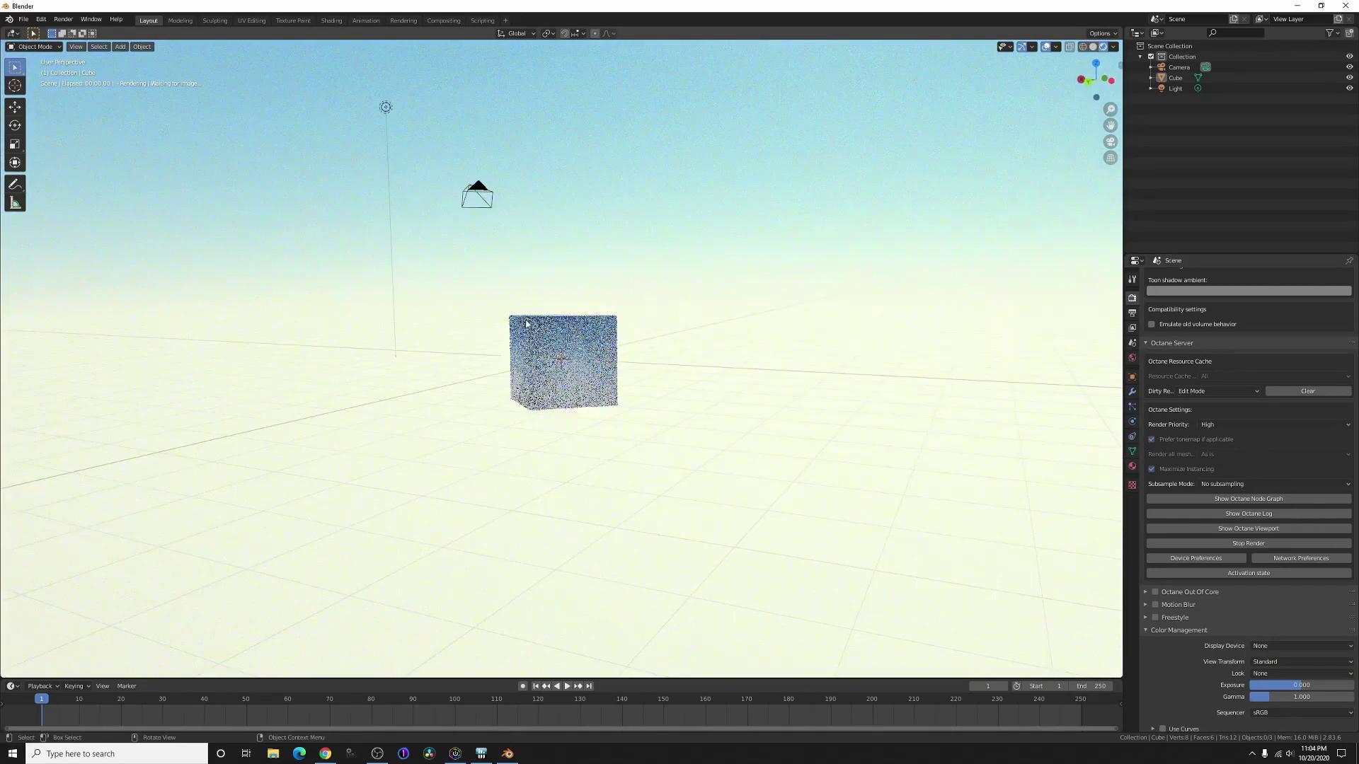
{"action": "left_click", "coordinate": [1344, 5]}
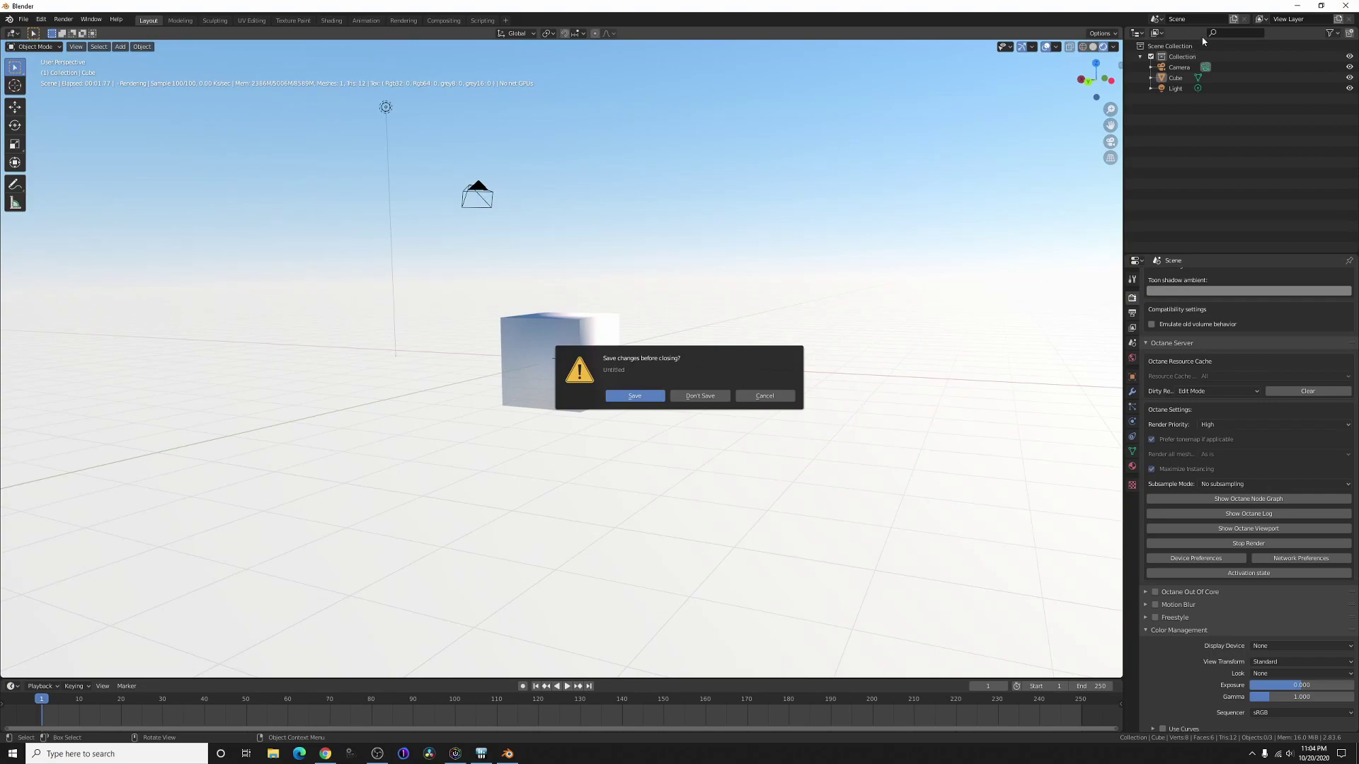
{"action": "left_click", "coordinate": [703, 394]}
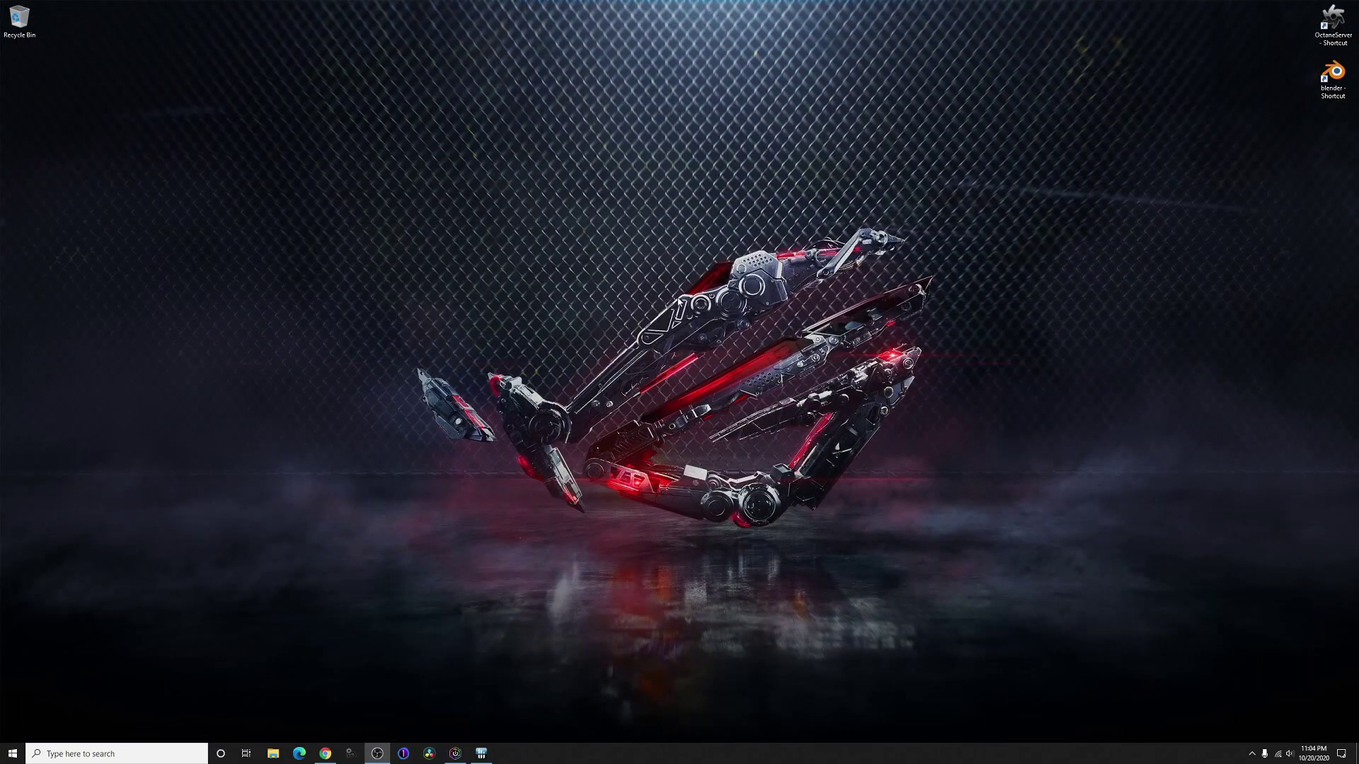